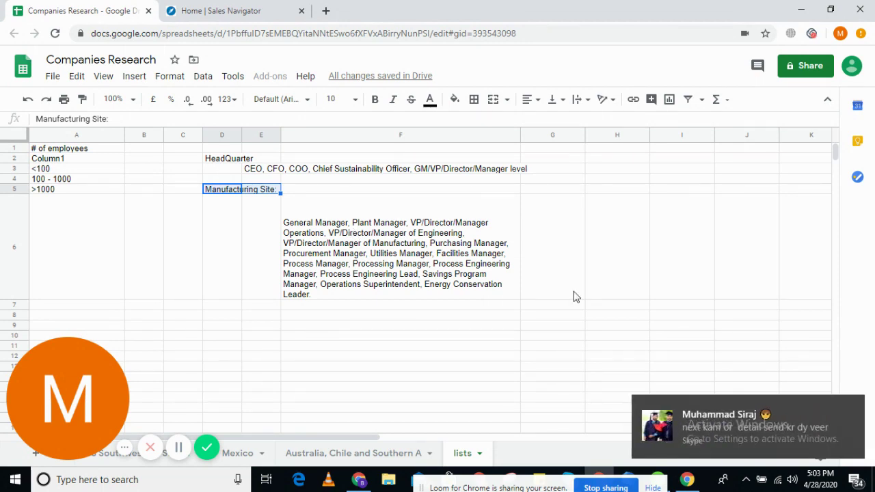
- Dismiss the Skype notification, move the Loom bubble aside, and show the US Southwestern States sheet
{"action": "left_click", "coordinate": [853, 409]}
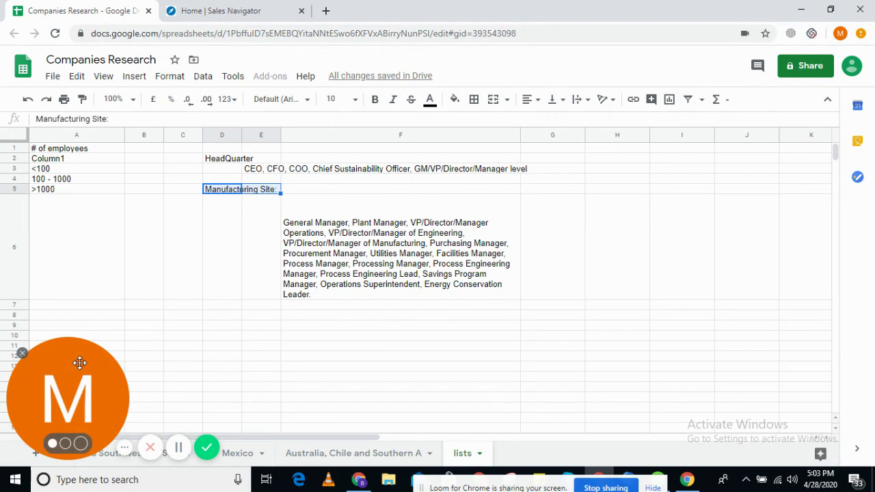
{"action": "left_click_drag", "start_coordinate": [25, 375], "coordinate": [25, 339]}
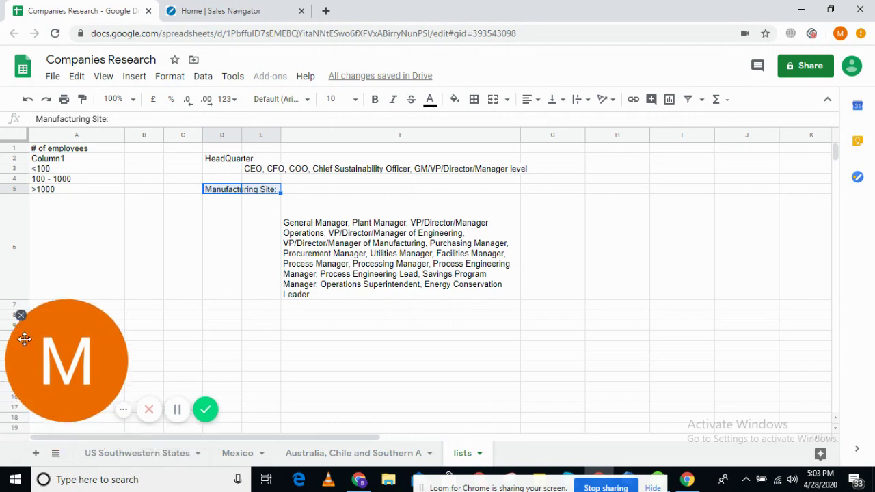
{"action": "left_click", "coordinate": [111, 456]}
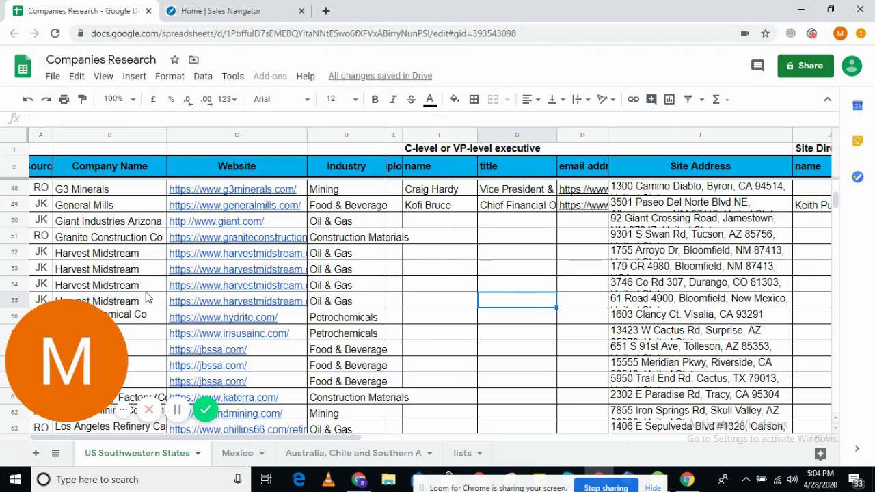
- Open Granite Construction Co's website from its link in cell C51 in a new tab
{"action": "left_click", "coordinate": [114, 243]}
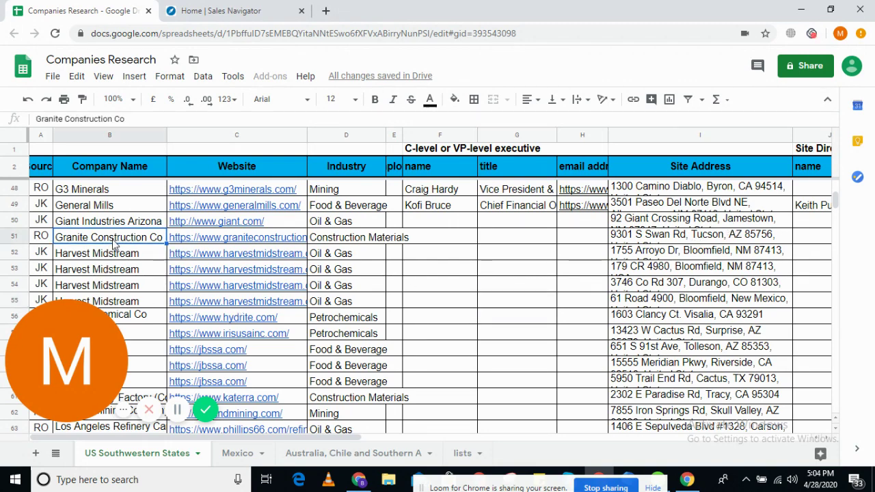
{"action": "left_click", "coordinate": [195, 242]}
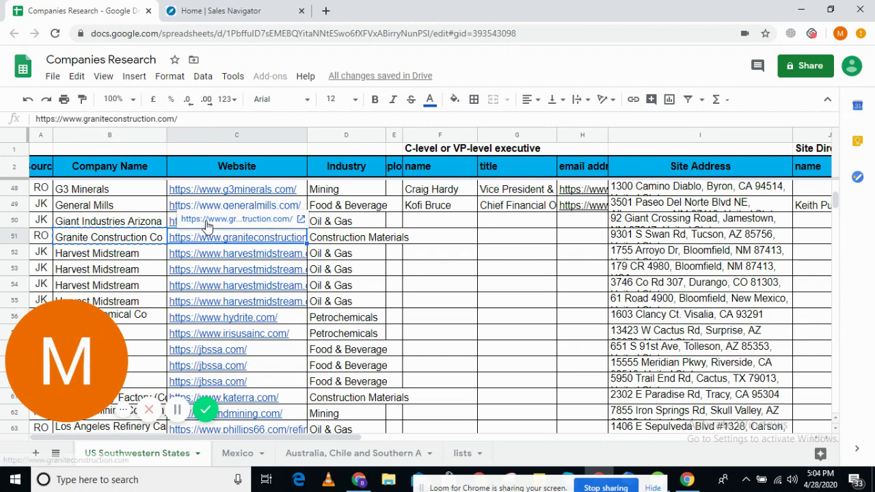
{"action": "left_click", "coordinate": [207, 220]}
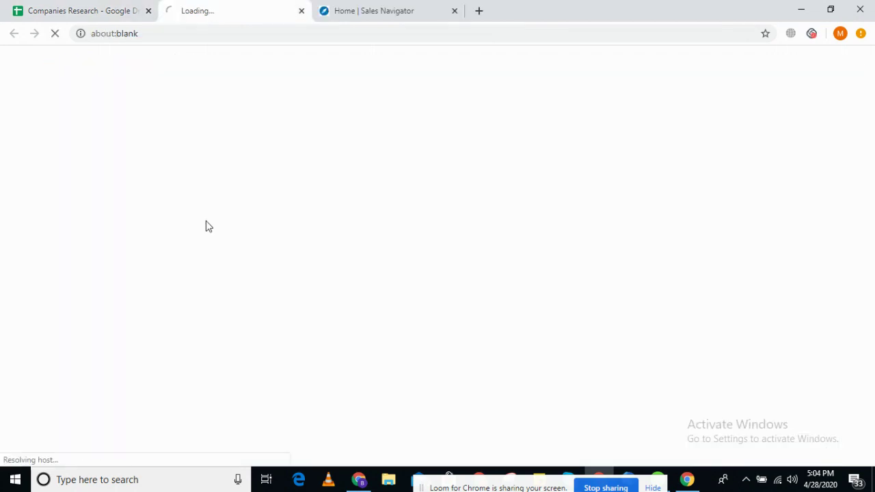
- Open Granite Construction's LinkedIn page in a new tab from the footer's LinkedIn icon
{"action": "left_click", "coordinate": [87, 8]}
{"action": "left_click", "coordinate": [246, 5]}
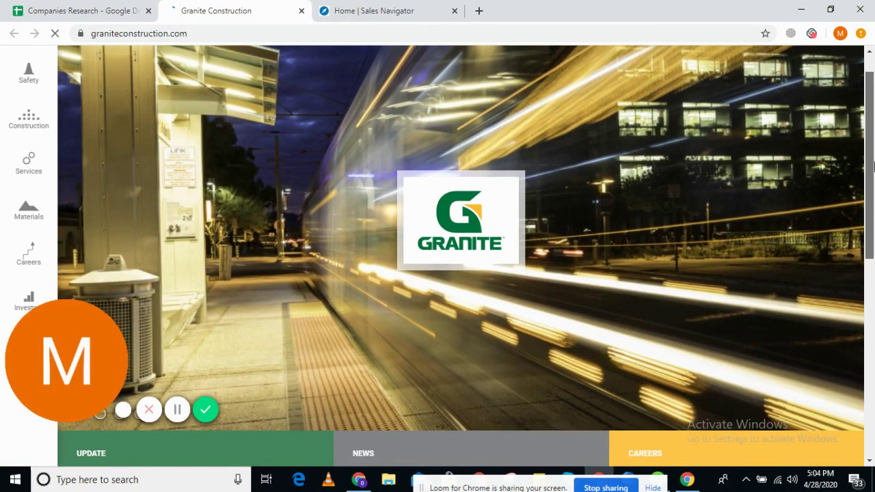
{"action": "left_click_drag", "start_coordinate": [874, 166], "coordinate": [873, 411]}
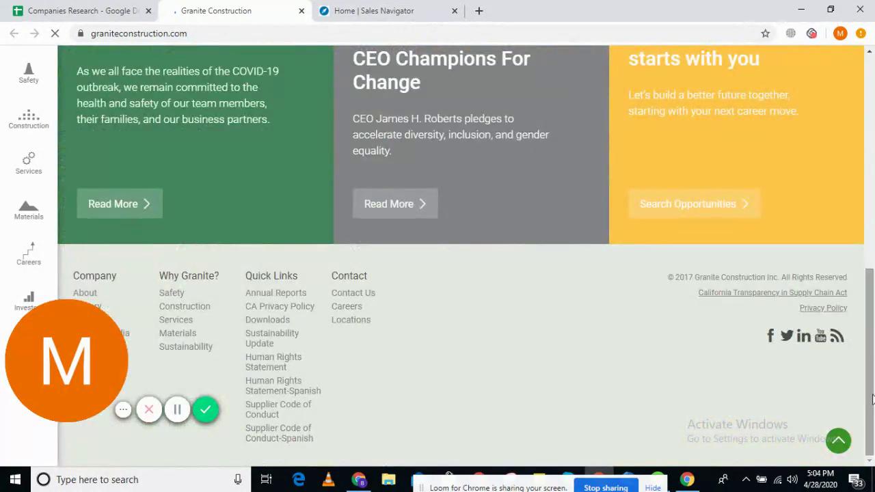
{"action": "right_click", "coordinate": [804, 345]}
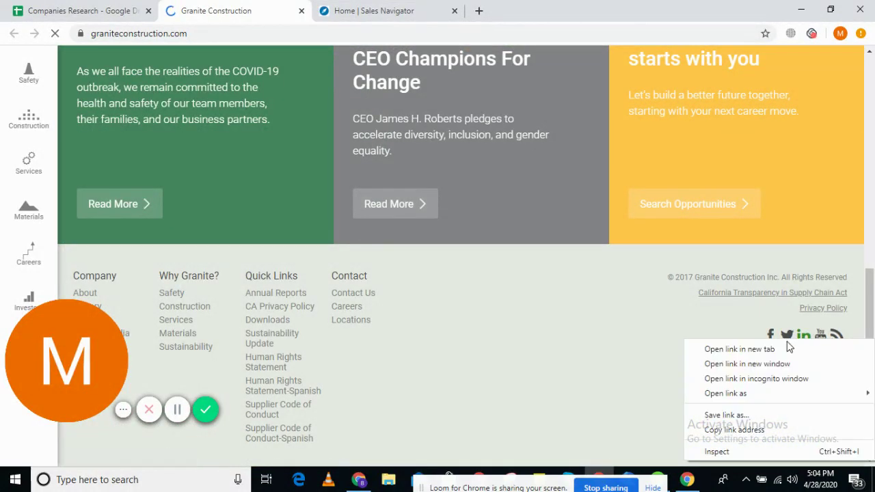
{"action": "left_click", "coordinate": [738, 347]}
{"action": "left_click", "coordinate": [383, 6]}
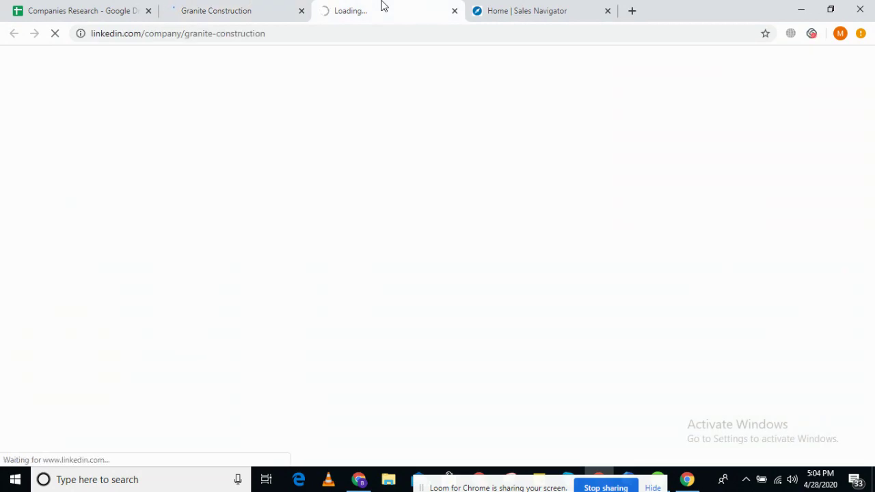
- Copy 'Granite Construction' from its LinkedIn company page and go to Sales Navigator home
{"action": "left_click", "coordinate": [218, 5]}
{"action": "left_click", "coordinate": [382, 7]}
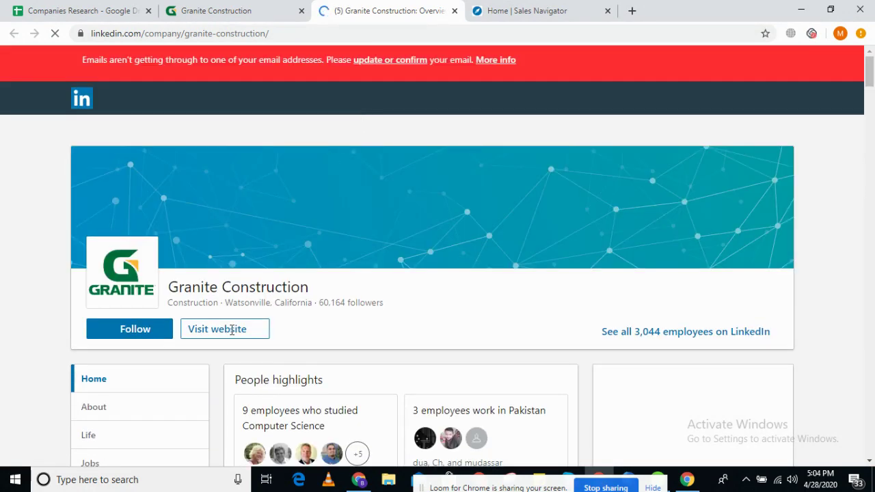
{"action": "left_click_drag", "start_coordinate": [168, 286], "coordinate": [314, 287]}
{"action": "key", "text": "ctrl+c"}
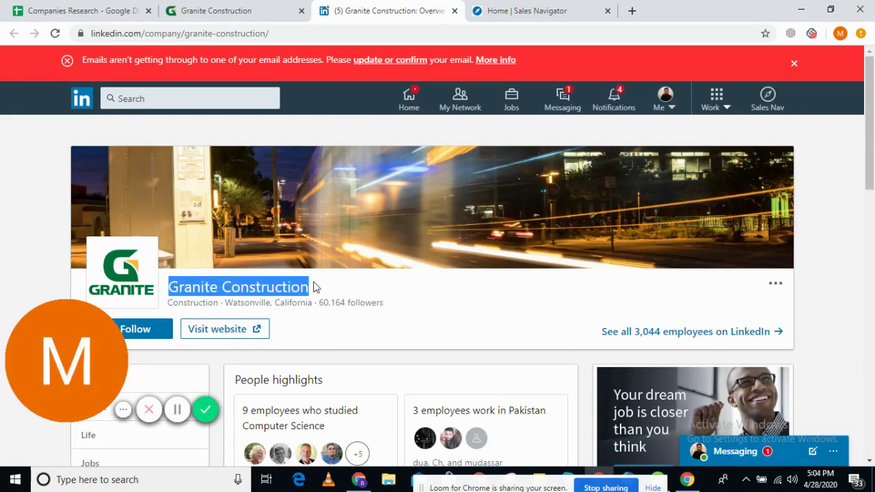
{"action": "left_click", "coordinate": [549, 8]}
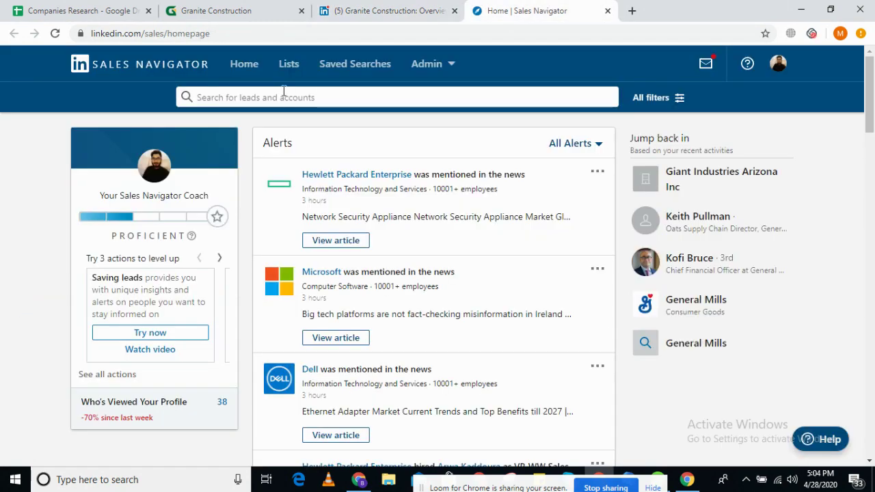
- Paste 'Granite Construction' into Sales Navigator search and open its account page
{"action": "left_click", "coordinate": [263, 96]}
{"action": "key", "text": "ctrl+v"}
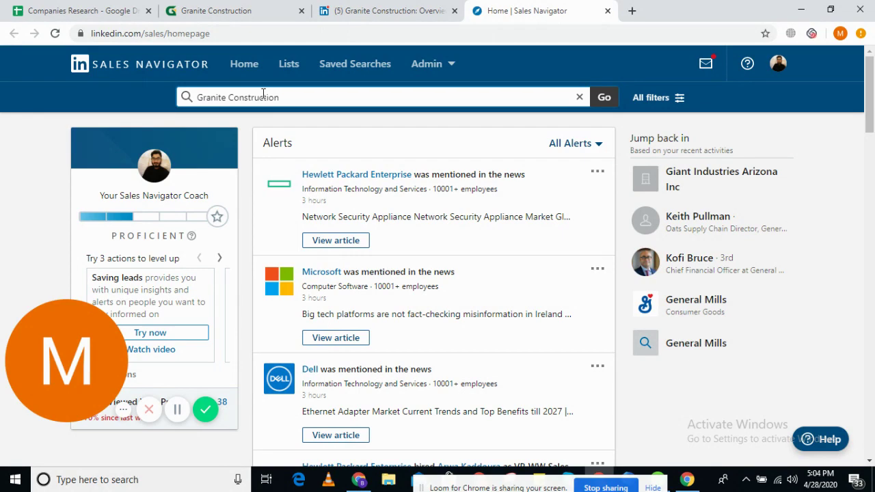
{"action": "left_click", "coordinate": [262, 136]}
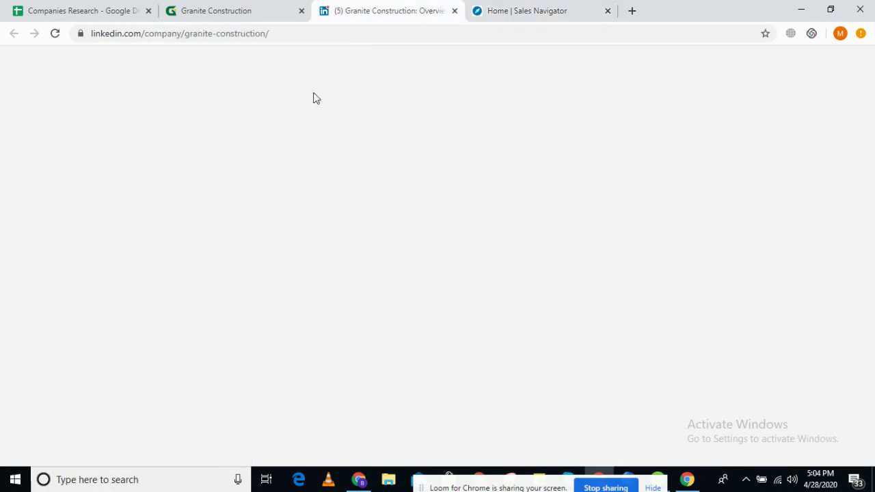
- Go to the Contact Us page on Granite Construction's website
{"action": "left_click", "coordinate": [516, 9]}
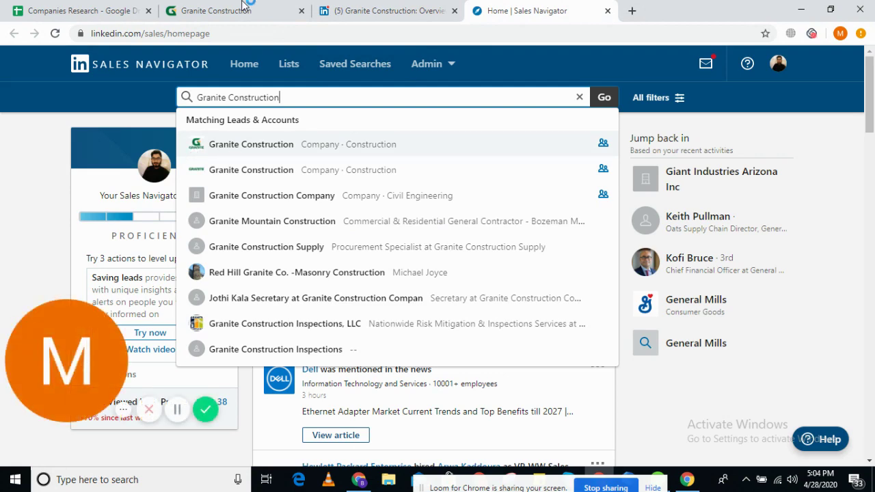
{"action": "left_click", "coordinate": [245, 8]}
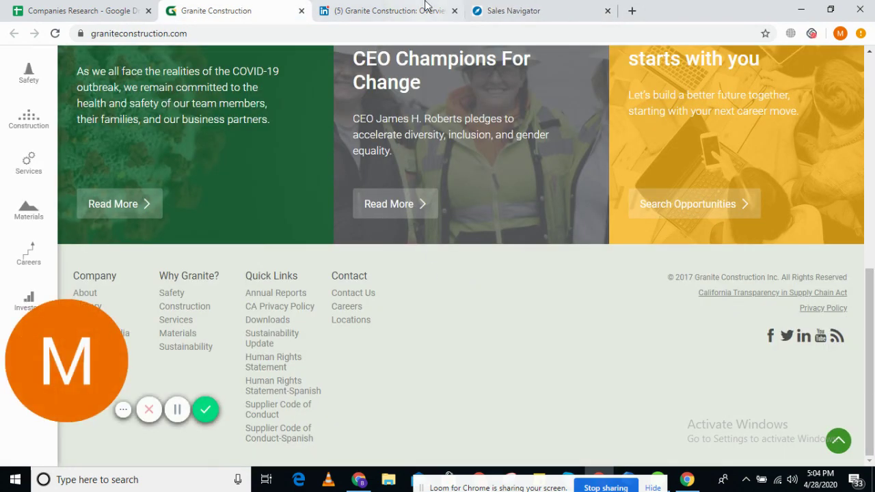
{"action": "left_click", "coordinate": [503, 7]}
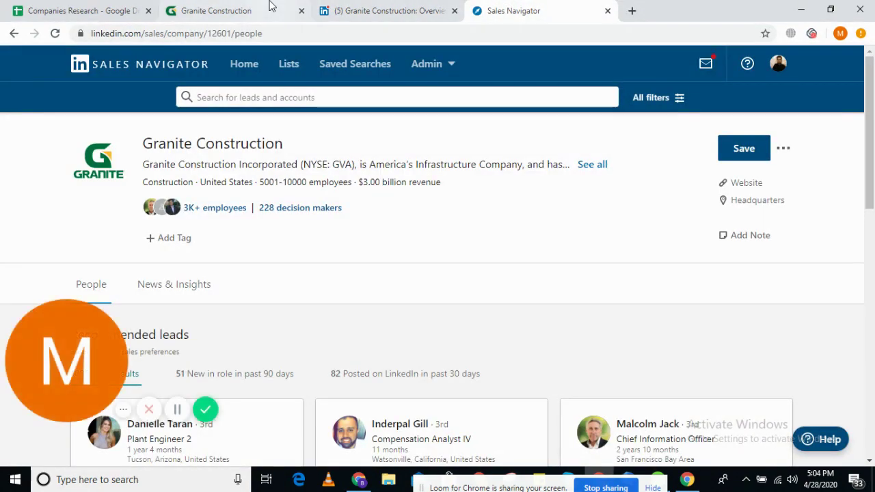
{"action": "left_click", "coordinate": [239, 6]}
{"action": "left_click", "coordinate": [361, 296]}
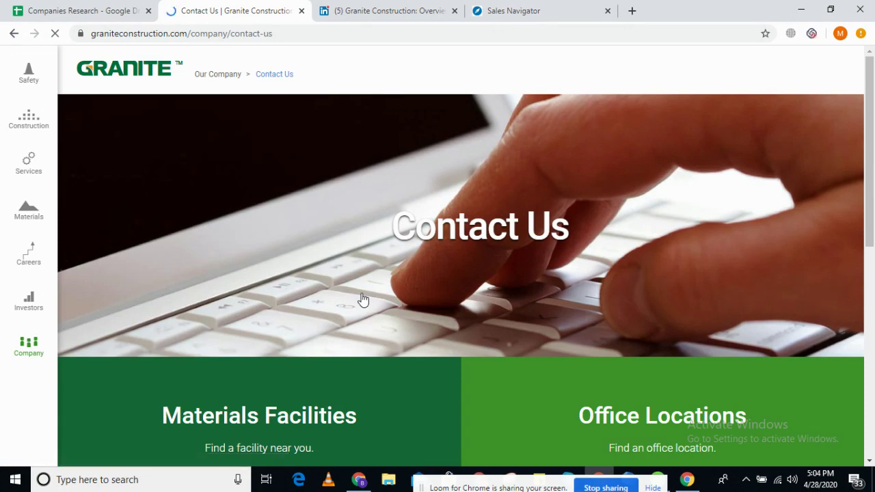
- Find the corporate office address on the Contact Us page and compare it with Sales Navigator's headquarters
{"action": "scroll", "coordinate": [422, 266], "scroll_direction": "down", "scroll_amount": 8}
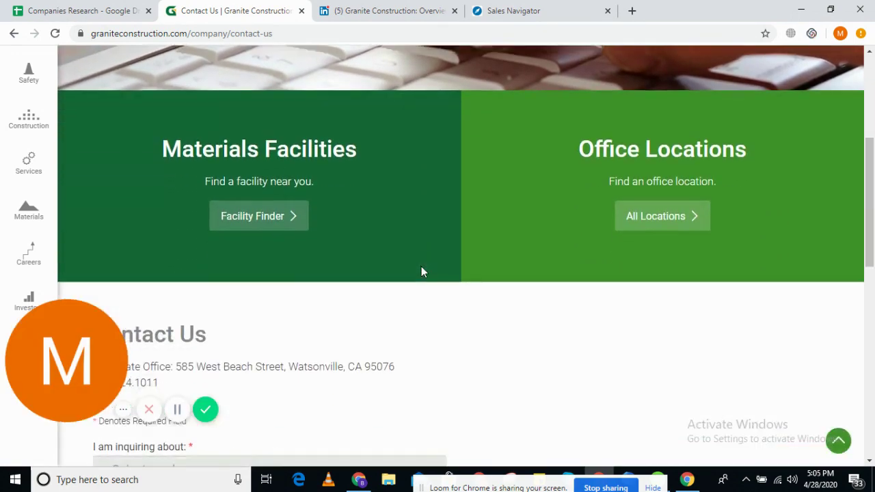
{"action": "scroll", "coordinate": [422, 267], "scroll_direction": "up", "scroll_amount": 1}
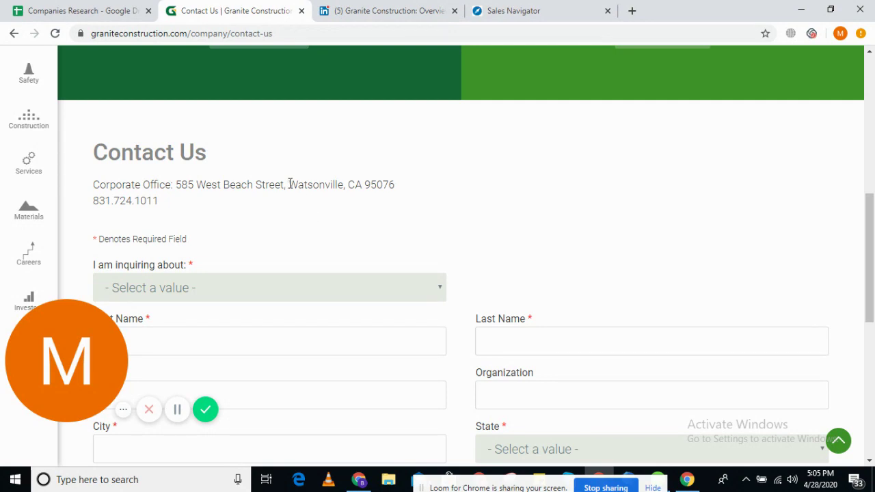
{"action": "left_click_drag", "start_coordinate": [290, 184], "coordinate": [364, 184]}
{"action": "left_click", "coordinate": [406, 187]}
{"action": "left_click", "coordinate": [598, 8]}
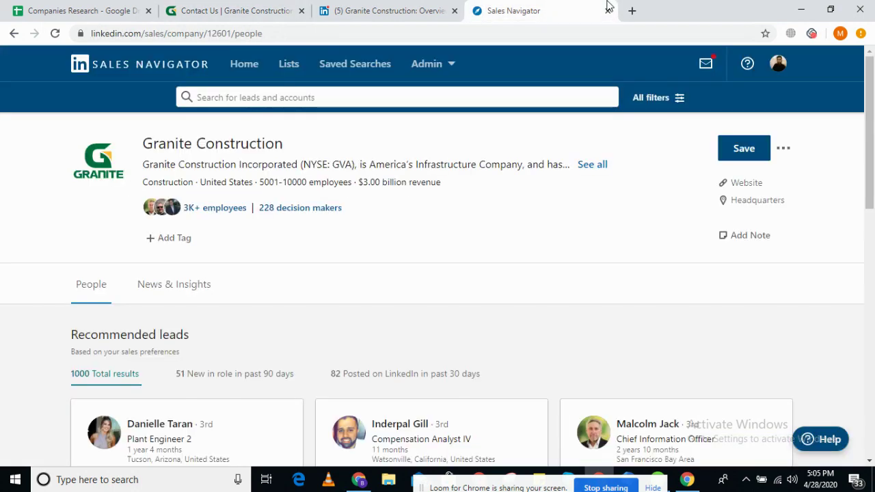
{"action": "mouse_move", "coordinate": [757, 205]}
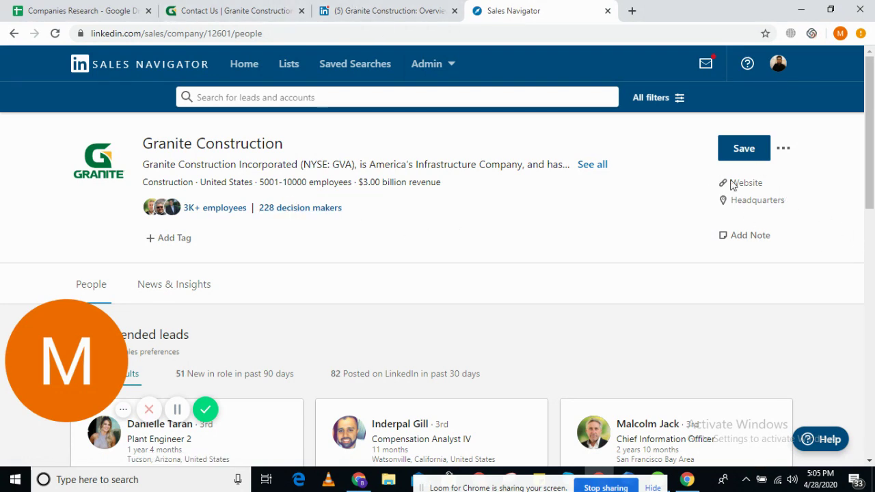
- Confirm the Watsonville corporate office address line on the Contact Us page
{"action": "left_click", "coordinate": [233, 10]}
{"action": "left_click_drag", "start_coordinate": [93, 184], "coordinate": [423, 191]}
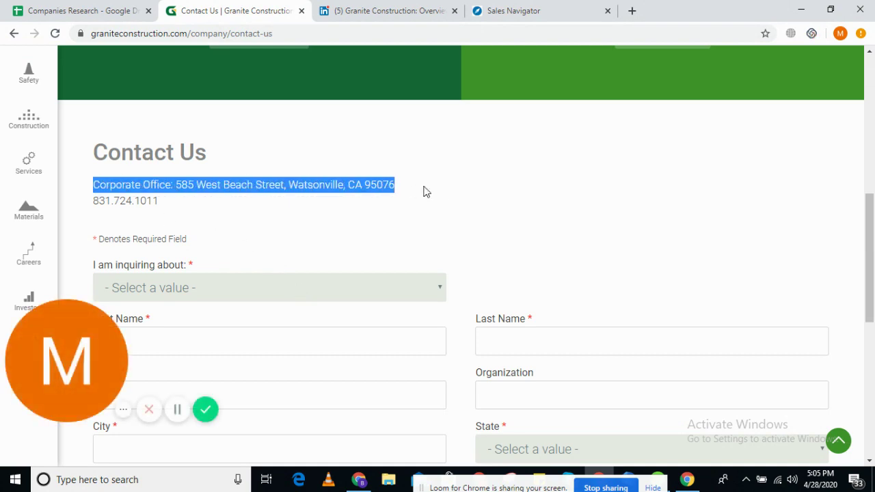
{"action": "left_click", "coordinate": [441, 196]}
{"action": "left_click_drag", "start_coordinate": [92, 186], "coordinate": [171, 181]}
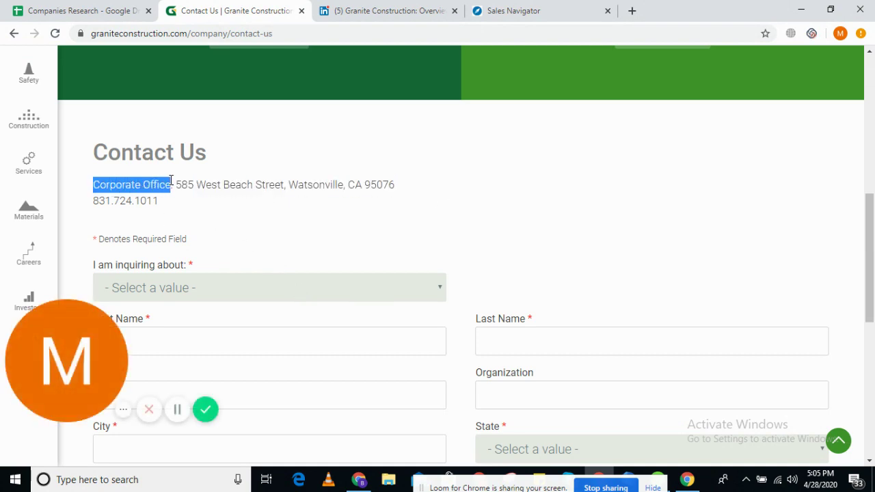
{"action": "left_click", "coordinate": [186, 188]}
{"action": "left_click", "coordinate": [427, 7]}
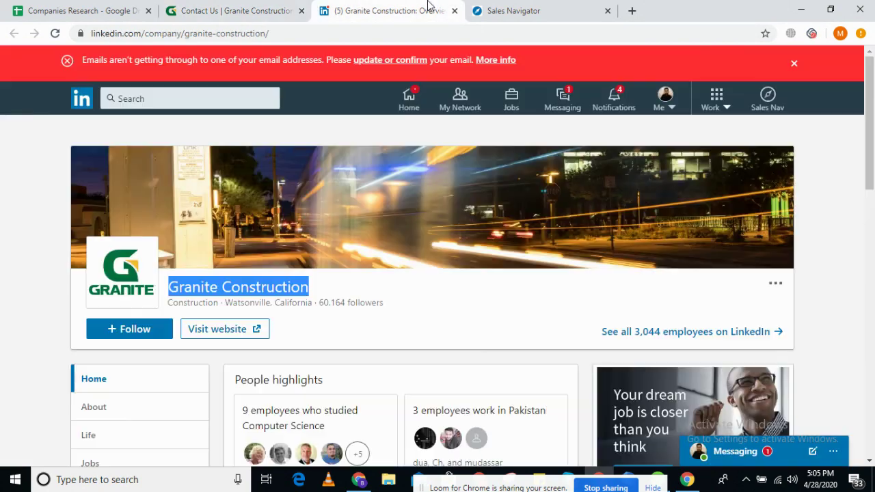
- List Granite Construction's 228 decision makers and review the headquarters and manufacturing-site job titles on the lists sheet
{"action": "left_click", "coordinate": [513, 10]}
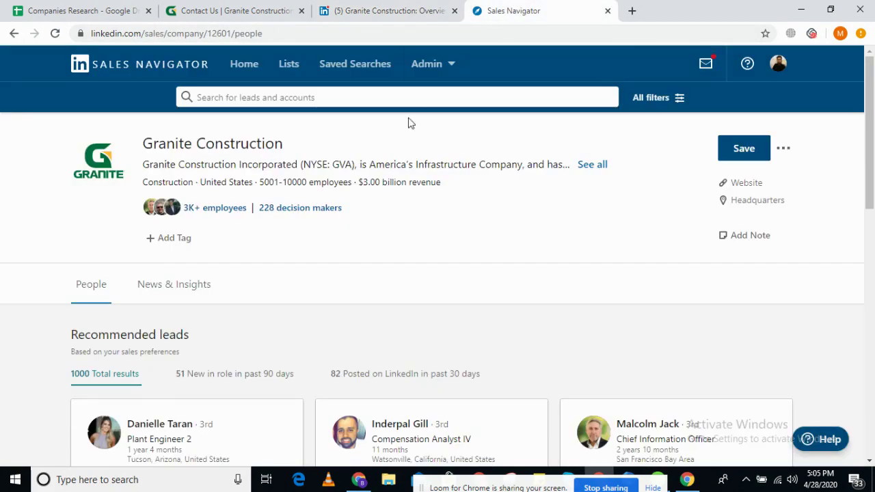
{"action": "left_click", "coordinate": [298, 211]}
{"action": "left_click", "coordinate": [130, 10]}
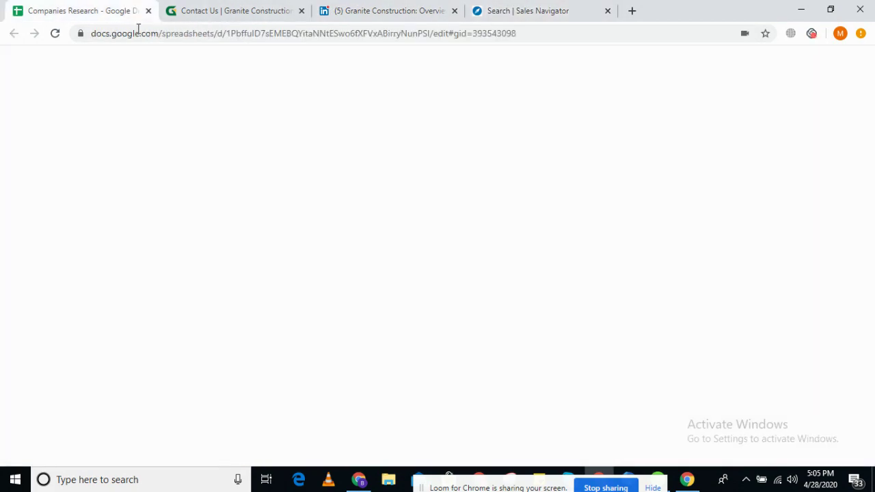
{"action": "left_click", "coordinate": [462, 453]}
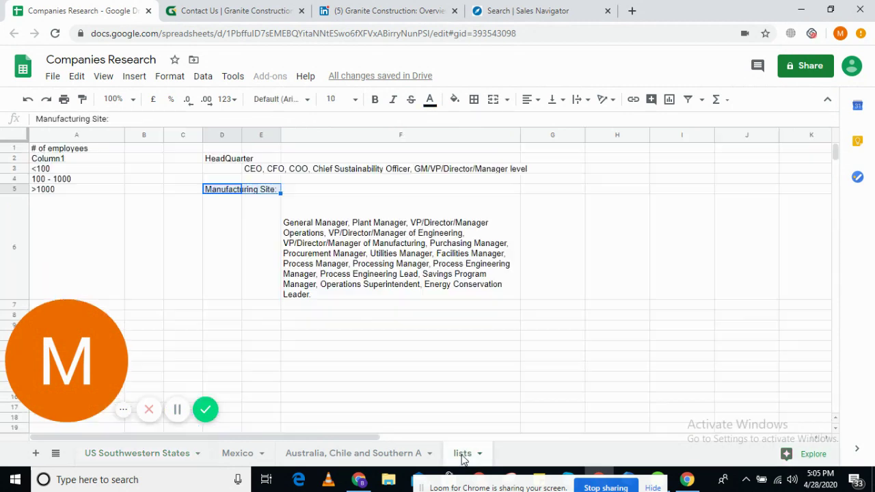
{"action": "left_click", "coordinate": [261, 179]}
{"action": "left_click", "coordinate": [299, 175]}
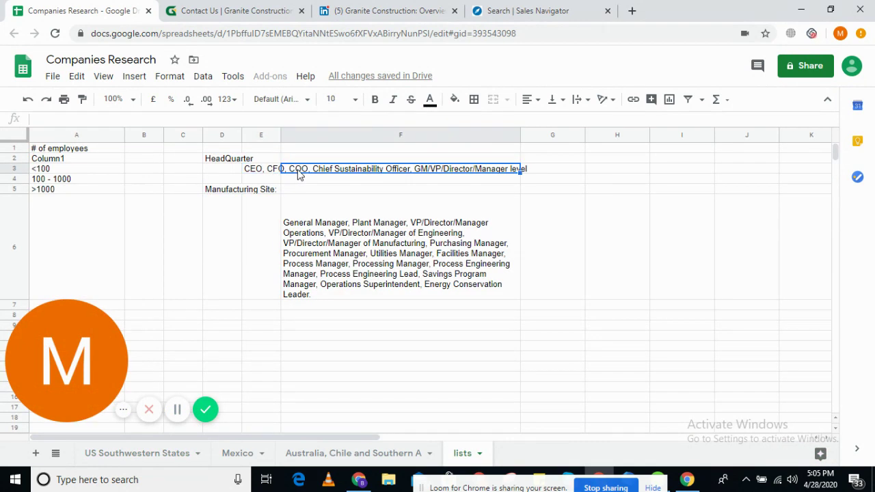
{"action": "left_click", "coordinate": [317, 189]}
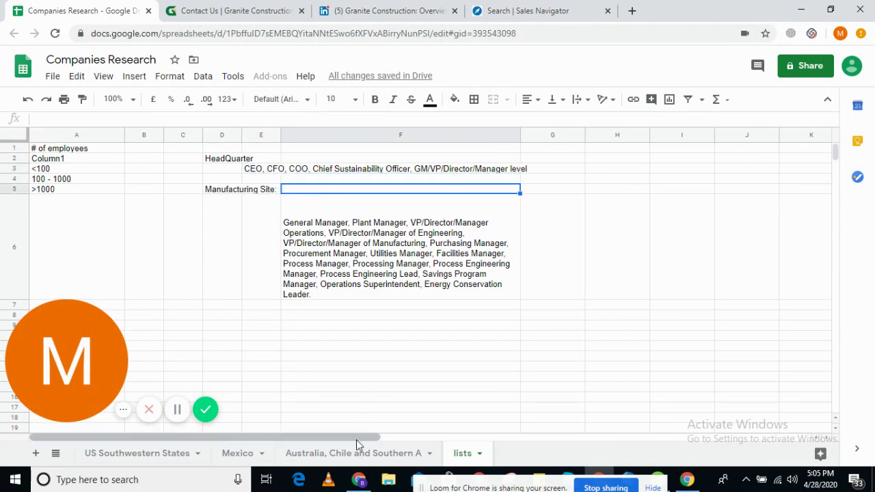
{"action": "left_click", "coordinate": [342, 452]}
{"action": "left_click", "coordinate": [492, 10]}
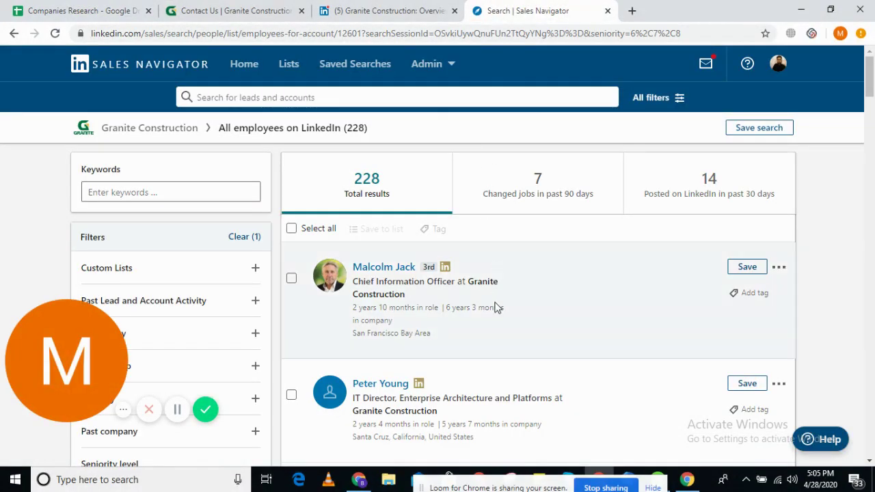
- Filter Granite Construction's decision makers by the keyword 'chief', cutting 228 results to 52
{"action": "scroll", "coordinate": [384, 312], "scroll_direction": "down", "scroll_amount": 2}
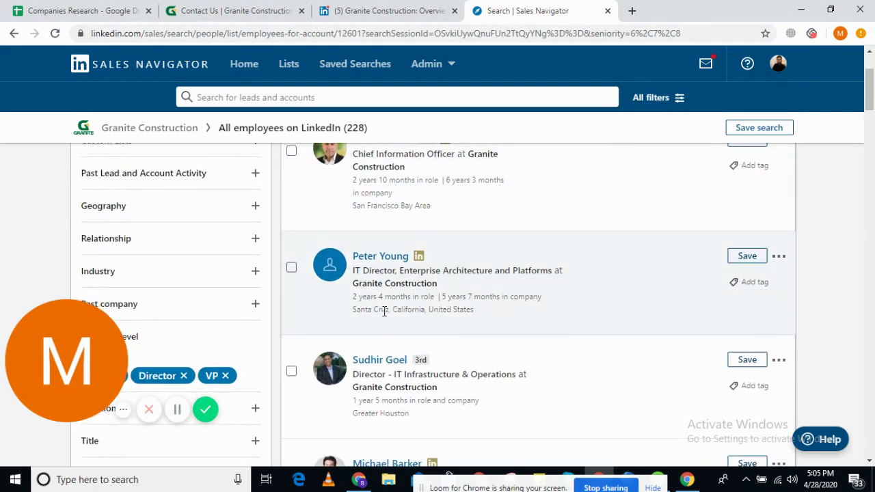
{"action": "scroll", "coordinate": [369, 312], "scroll_direction": "up", "scroll_amount": 1}
{"action": "scroll", "coordinate": [82, 248], "scroll_direction": "up", "scroll_amount": 1}
{"action": "left_click", "coordinate": [148, 191]}
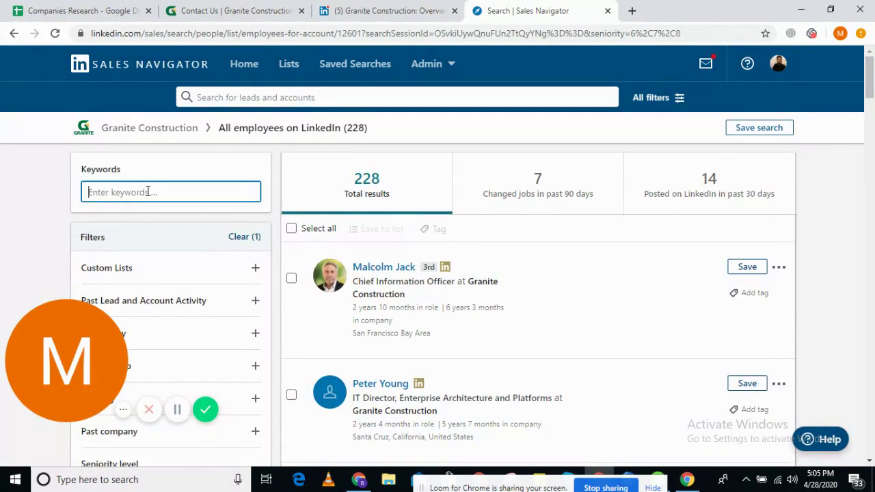
{"action": "type", "text": "chief"}
{"action": "key", "text": "Return"}
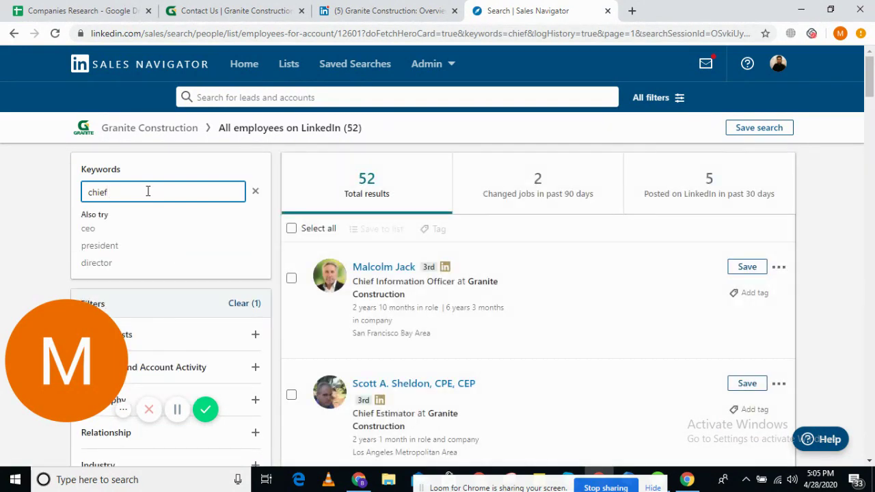
{"action": "left_click", "coordinate": [248, 7]}
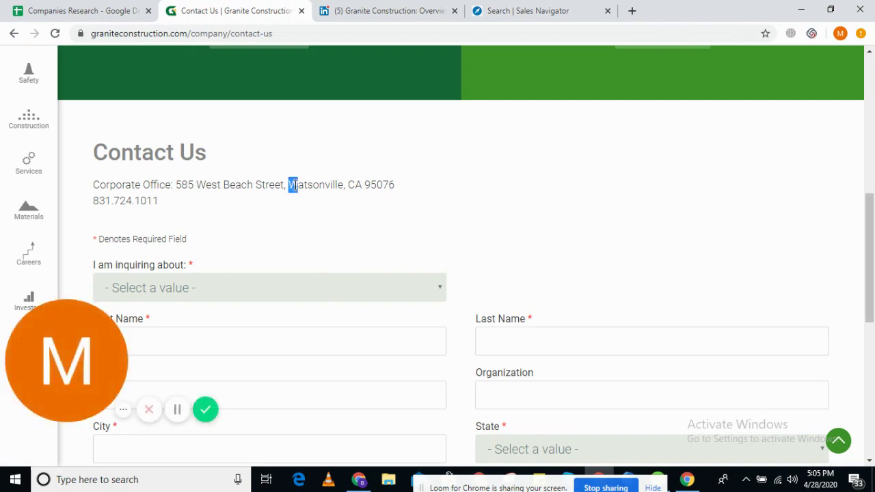
- Copy the headquarters city 'Watsonville' from the Contact Us page
{"action": "left_click_drag", "start_coordinate": [293, 185], "coordinate": [361, 185]}
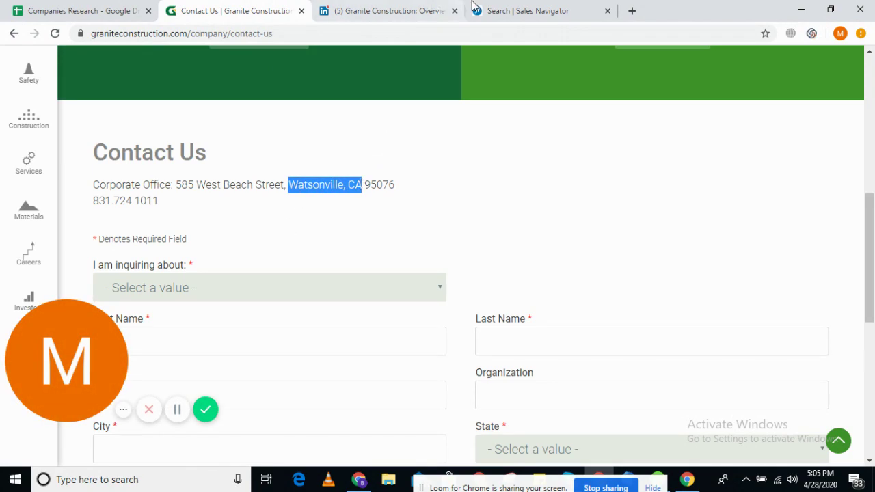
{"action": "left_click", "coordinate": [524, 8]}
{"action": "scroll", "coordinate": [527, 275], "scroll_direction": "down", "scroll_amount": 1}
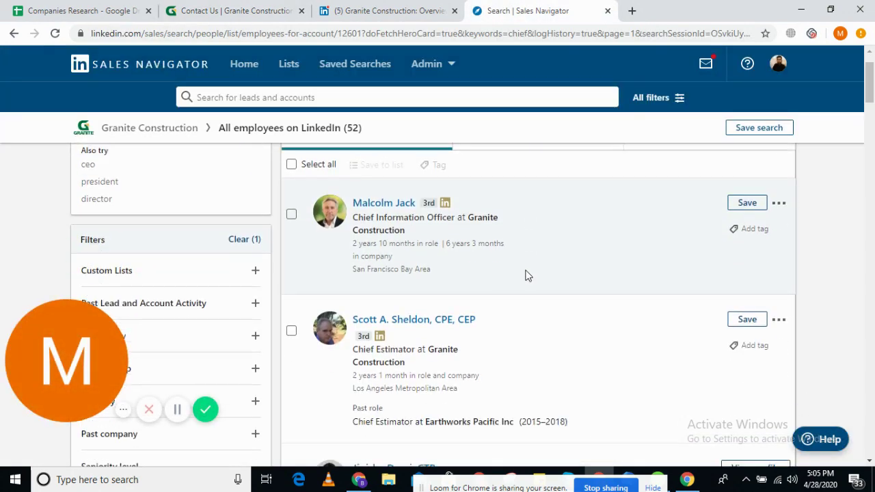
{"action": "scroll", "coordinate": [526, 275], "scroll_direction": "down", "scroll_amount": 2}
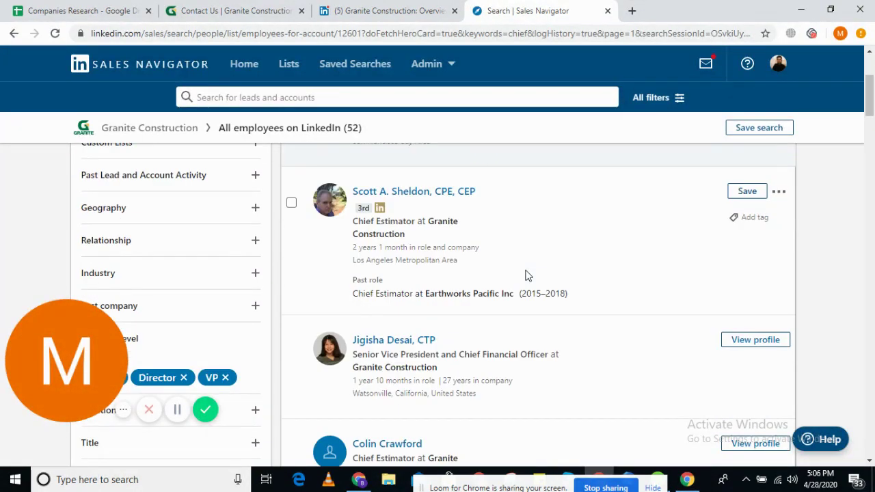
{"action": "scroll", "coordinate": [527, 274], "scroll_direction": "down", "scroll_amount": 3}
{"action": "scroll", "coordinate": [526, 274], "scroll_direction": "down", "scroll_amount": 2}
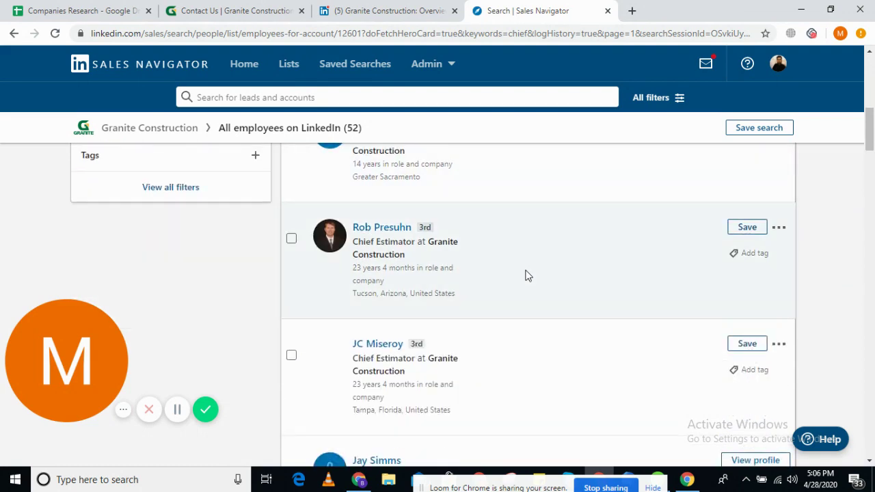
{"action": "scroll", "coordinate": [525, 275], "scroll_direction": "up", "scroll_amount": 5}
{"action": "left_click", "coordinate": [356, 21]}
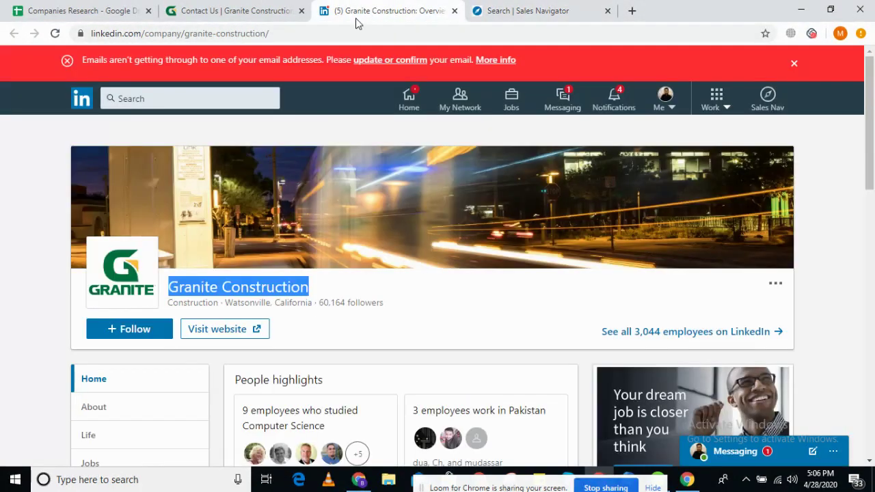
{"action": "key", "text": "ctrl+shift+Tab"}
{"action": "left_click_drag", "start_coordinate": [289, 184], "coordinate": [346, 184]}
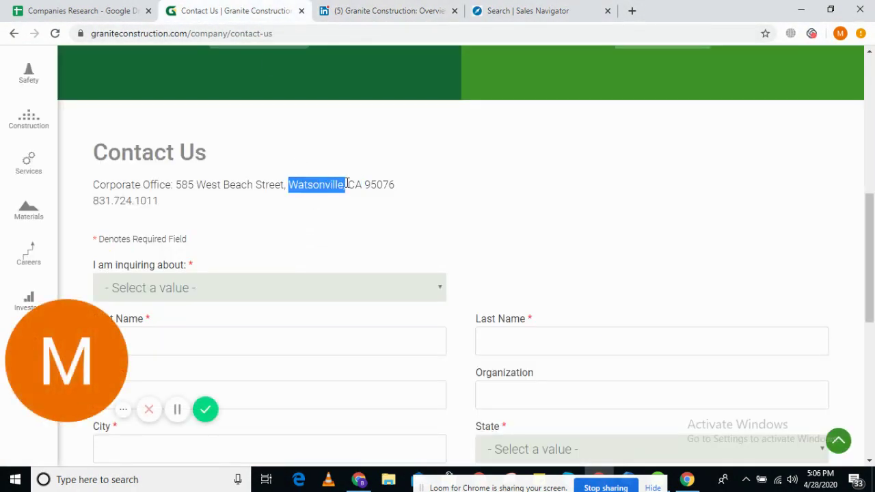
{"action": "left_click", "coordinate": [293, 186]}
{"action": "left_click_drag", "start_coordinate": [293, 186], "coordinate": [343, 184]}
{"action": "key", "text": "ctrl+c"}
{"action": "left_click", "coordinate": [514, 11]}
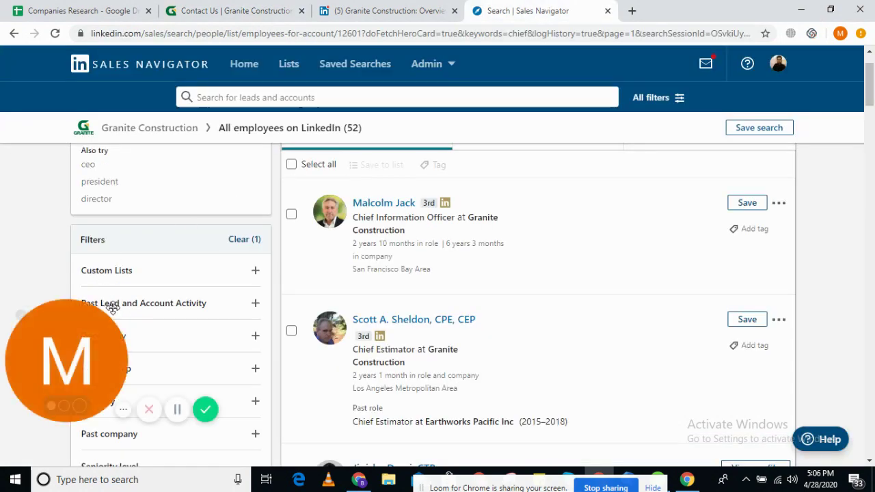
- Add a Watsonville, California, United States geography filter, leaving 2 'chief' results
{"action": "left_click", "coordinate": [147, 305]}
{"action": "scroll", "coordinate": [244, 292], "scroll_direction": "down", "scroll_amount": 3}
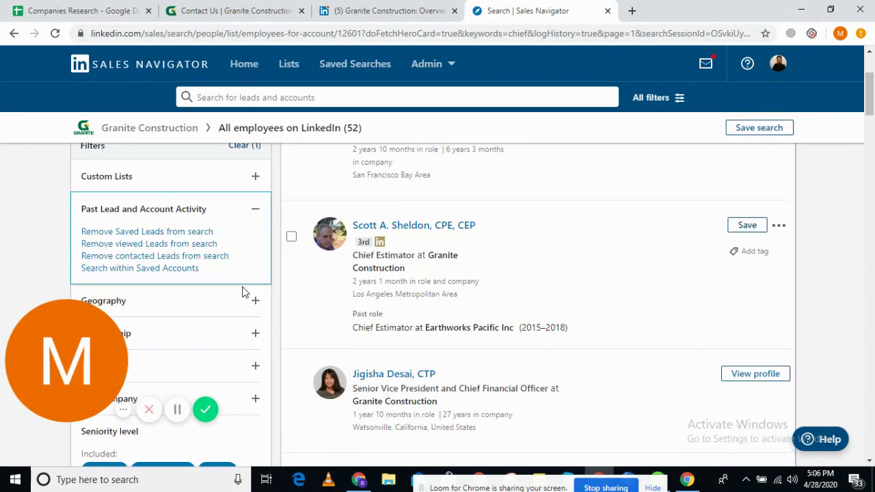
{"action": "left_click", "coordinate": [146, 205]}
{"action": "key", "text": "ctrl+v"}
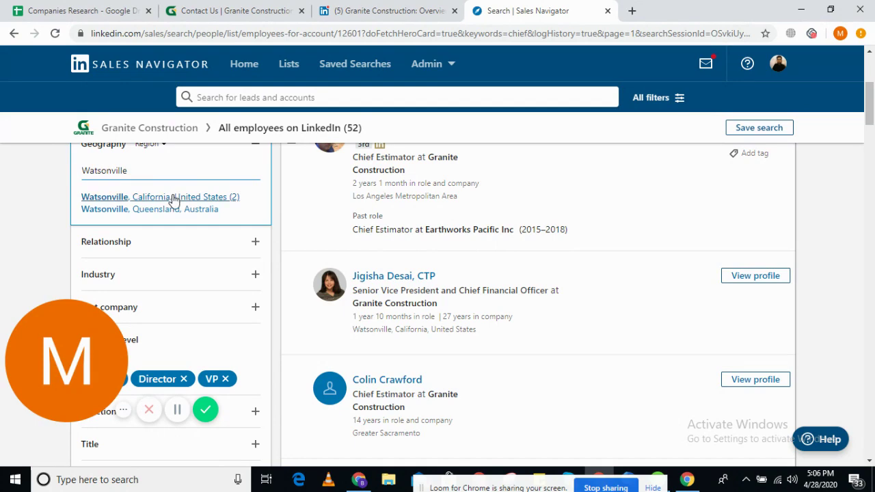
{"action": "left_click", "coordinate": [173, 196]}
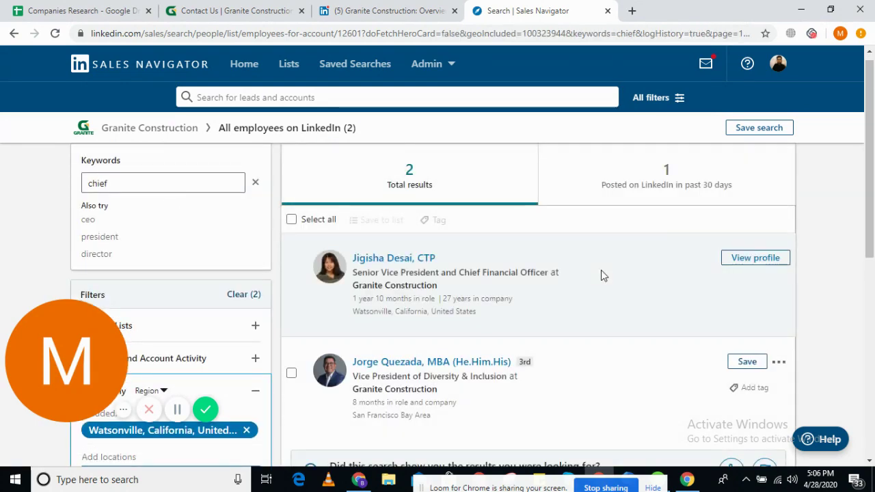
{"action": "scroll", "coordinate": [600, 274], "scroll_direction": "down", "scroll_amount": 1}
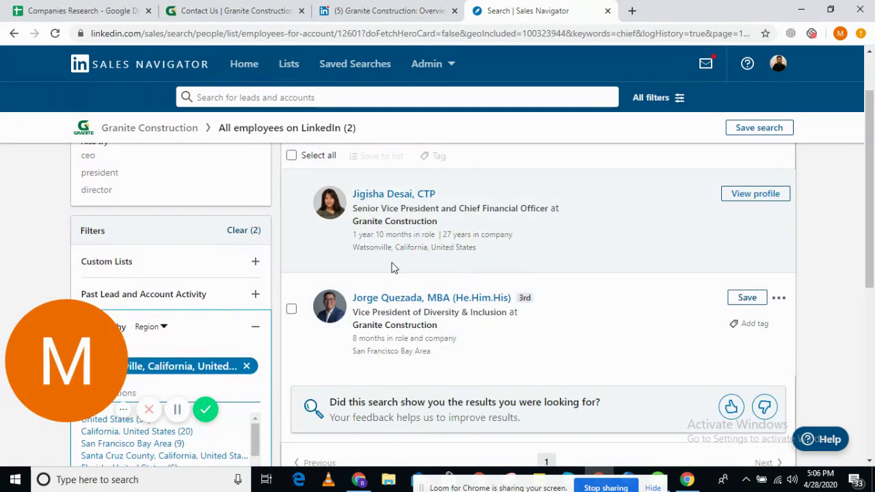
- Check the first result's title and location, then open the CFO's profile in a new tab
{"action": "left_click_drag", "start_coordinate": [355, 247], "coordinate": [418, 246]}
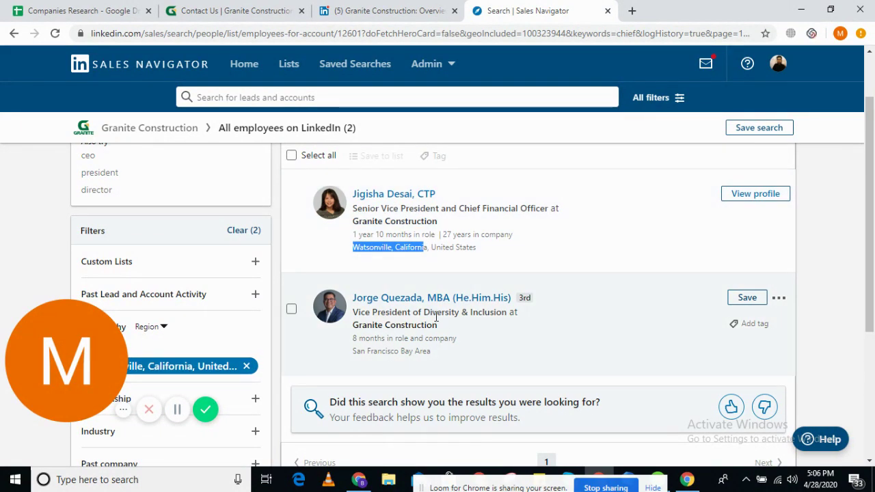
{"action": "left_click_drag", "start_coordinate": [354, 211], "coordinate": [547, 211]}
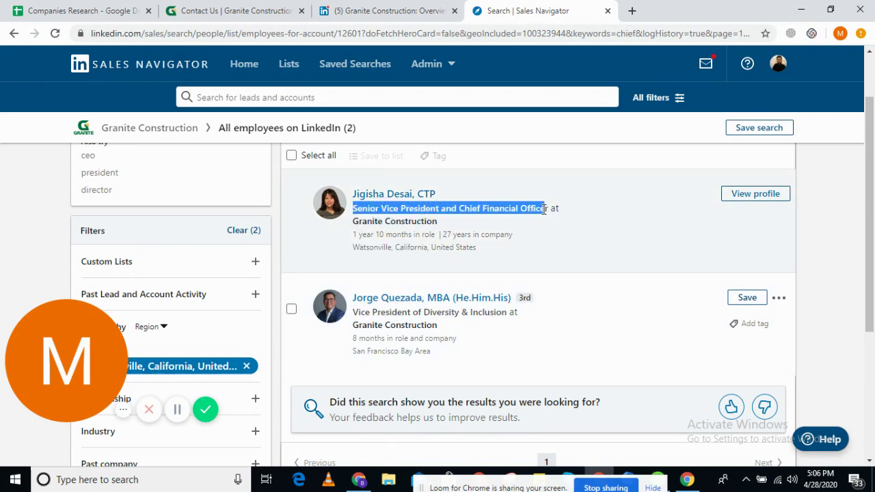
{"action": "left_click", "coordinate": [89, 8]}
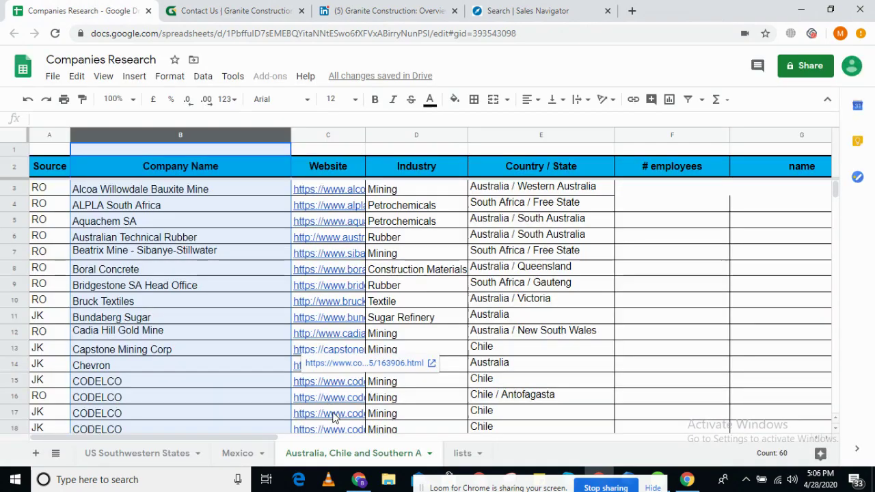
{"action": "left_click", "coordinate": [462, 453]}
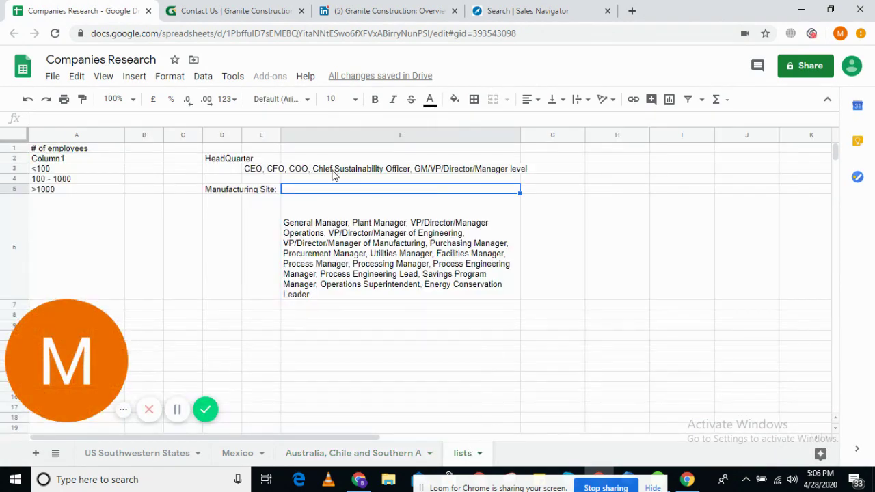
{"action": "left_click", "coordinate": [143, 456]}
{"action": "left_click", "coordinate": [301, 8]}
{"action": "left_click", "coordinate": [523, 11]}
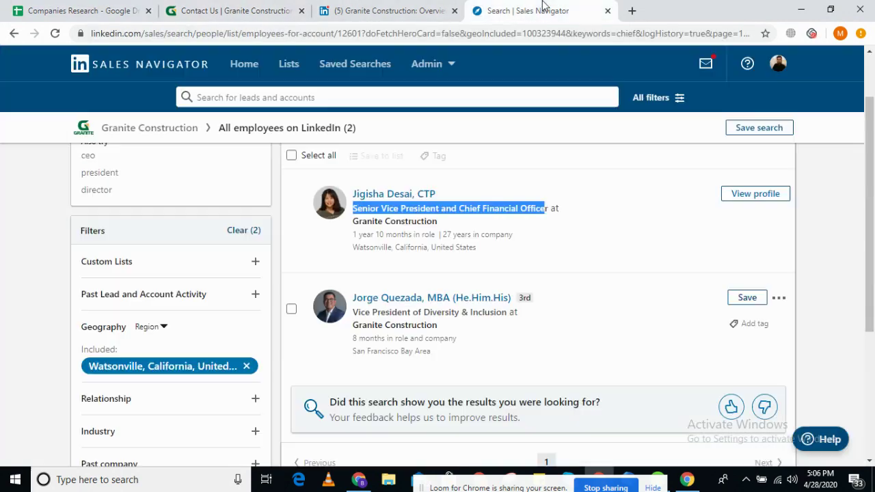
{"action": "right_click", "coordinate": [412, 199]}
{"action": "left_click", "coordinate": [458, 205]}
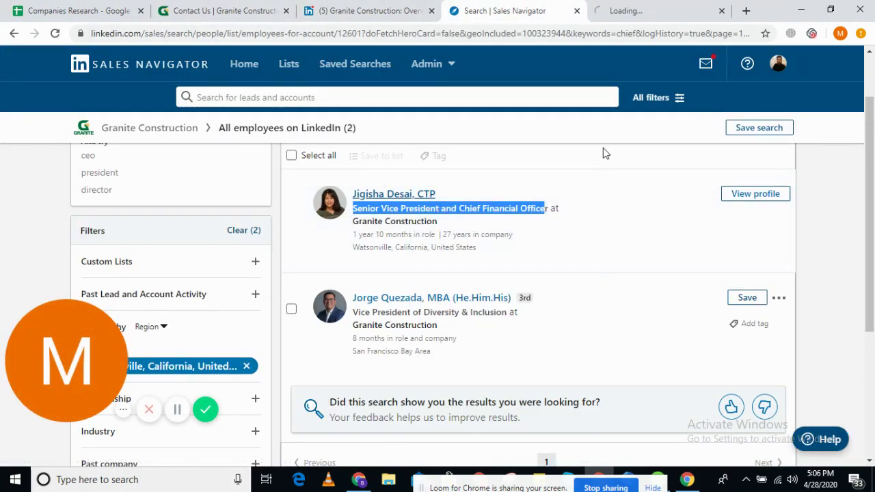
{"action": "left_click", "coordinate": [681, 8]}
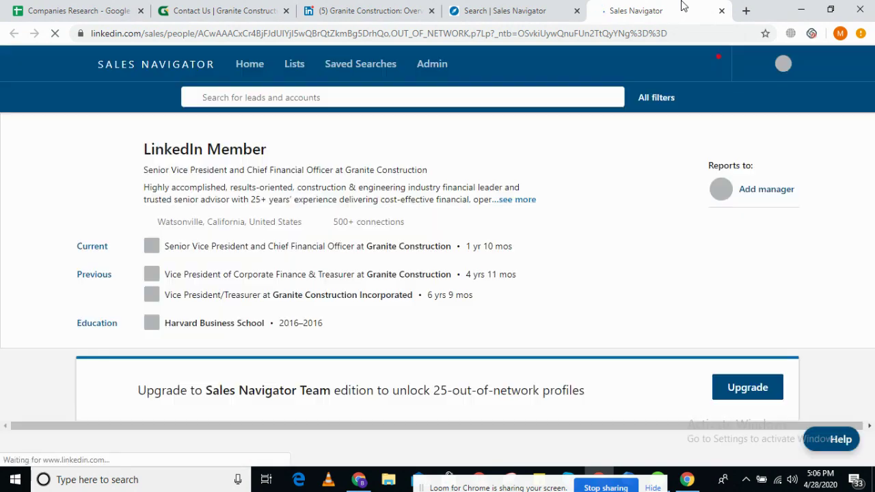
- Search Google for the CFO's name, title and company from the results list
{"action": "left_click", "coordinate": [523, 10]}
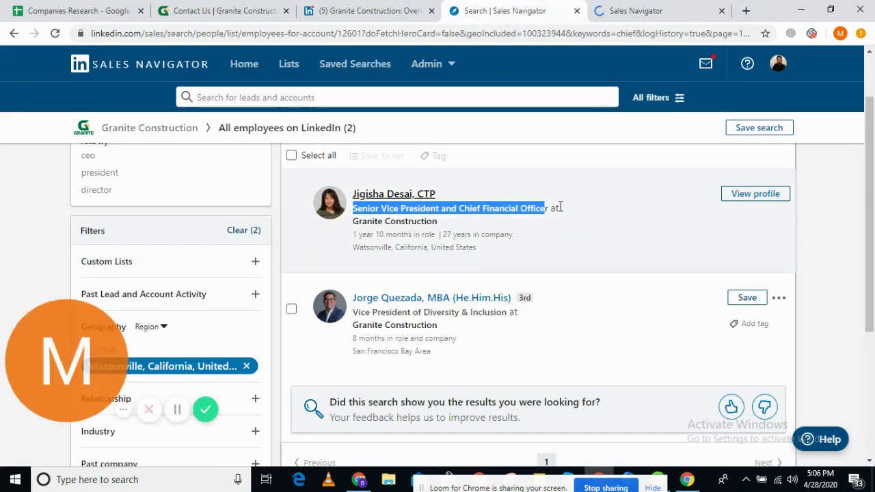
{"action": "left_click", "coordinate": [555, 207]}
{"action": "left_click_drag", "start_coordinate": [445, 225], "coordinate": [356, 193]}
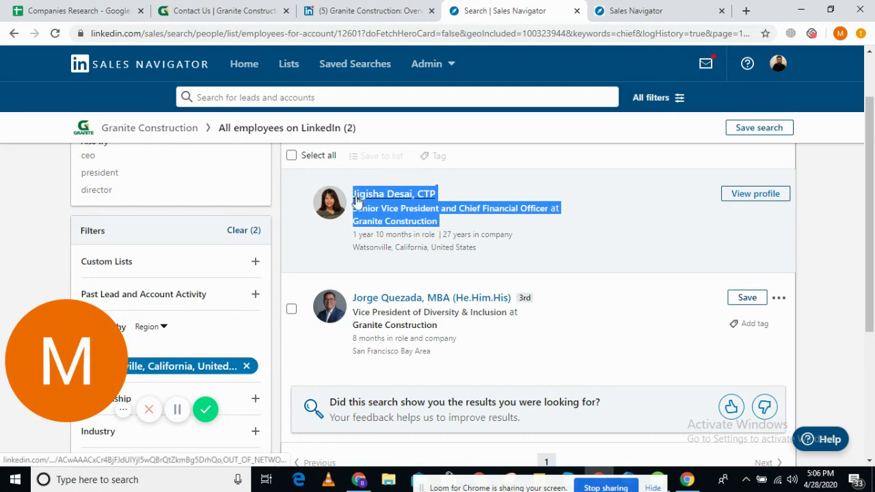
{"action": "right_click", "coordinate": [367, 197]}
{"action": "left_click", "coordinate": [442, 324]}
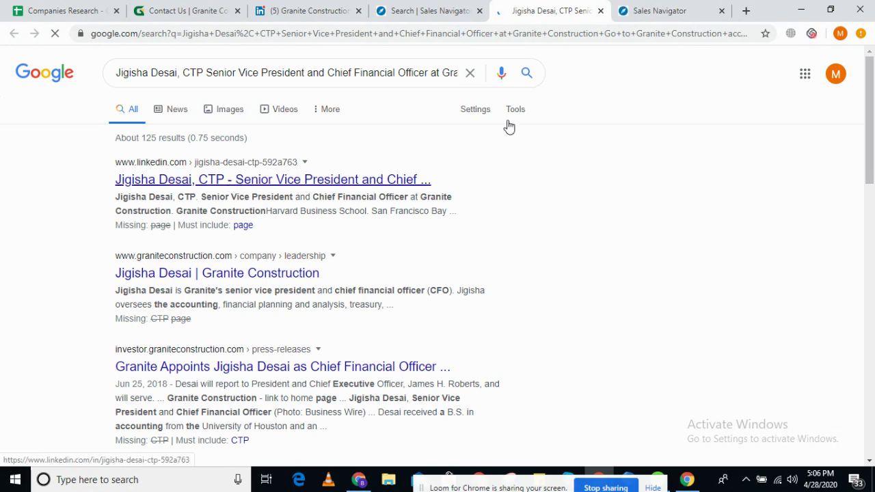
- Open the CFO's regular LinkedIn profile from Google and copy its web address
{"action": "left_click", "coordinate": [422, 10]}
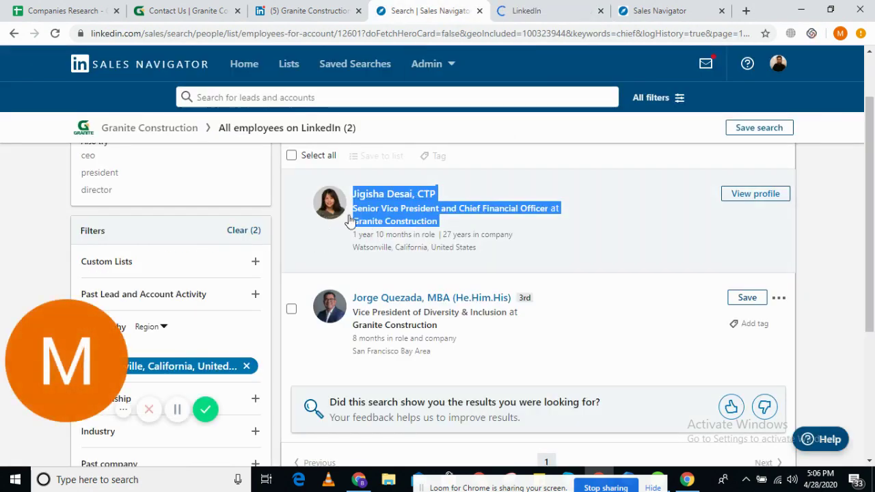
{"action": "left_click", "coordinate": [553, 6]}
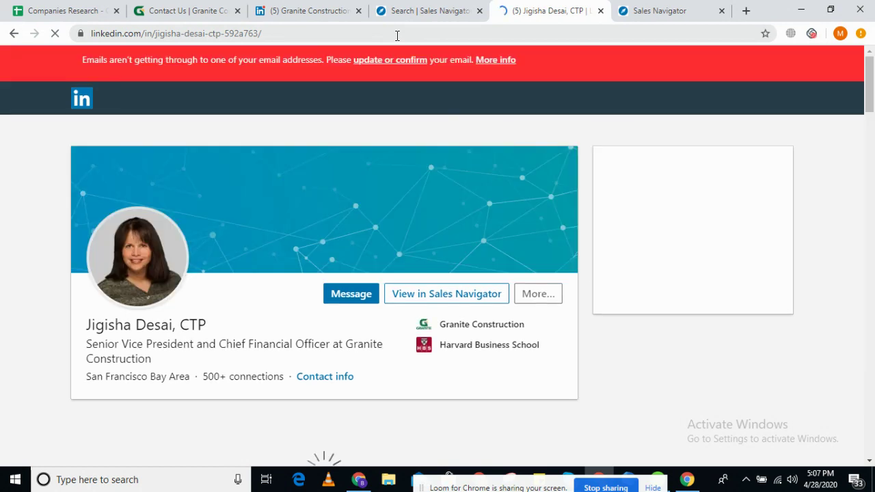
{"action": "left_click", "coordinate": [396, 33]}
{"action": "key", "text": "ctrl+c"}
{"action": "left_click", "coordinate": [91, 8]}
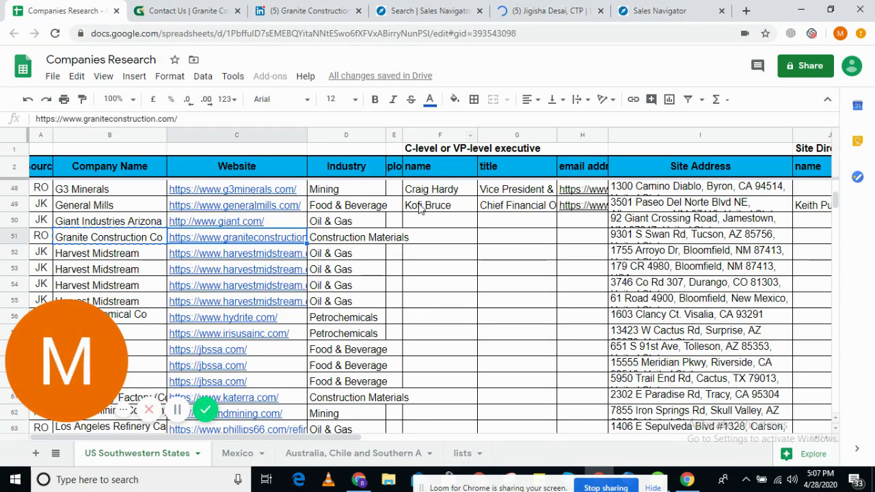
- Paste the CFO's LinkedIn profile URL into H51 of the Granite Construction row
{"action": "left_click", "coordinate": [577, 238]}
{"action": "key", "text": "ctrl+v"}
{"action": "left_click", "coordinate": [537, 245]}
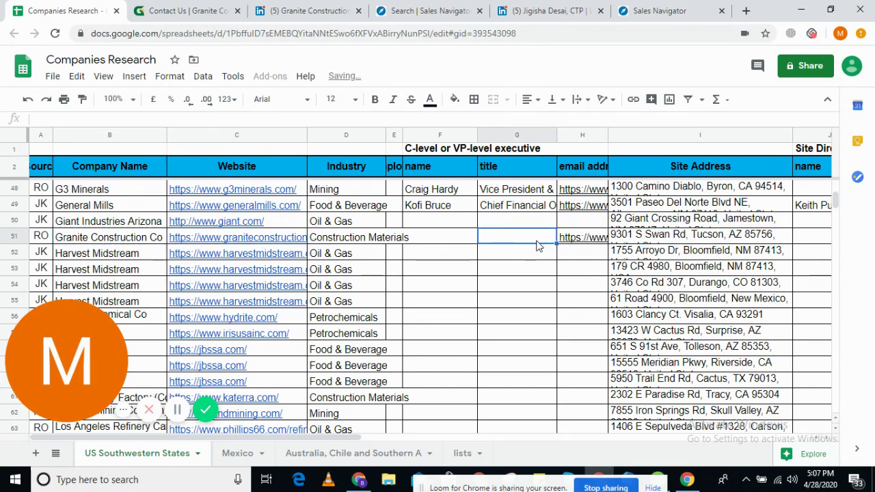
- Copy the CFO's name and Senior Vice President title from the Sales Navigator results
{"action": "left_click", "coordinate": [547, 10]}
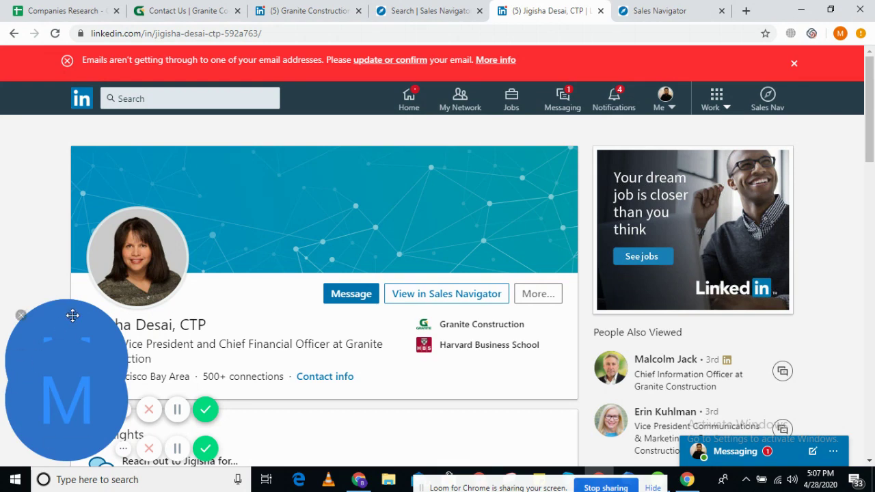
{"action": "left_click_drag", "start_coordinate": [72, 369], "coordinate": [14, 369]}
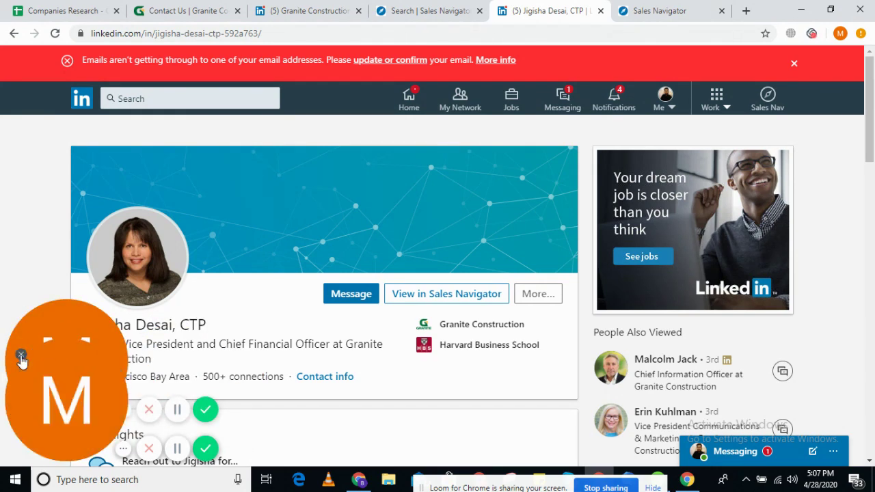
{"action": "left_click", "coordinate": [21, 355]}
{"action": "left_click", "coordinate": [434, 11]}
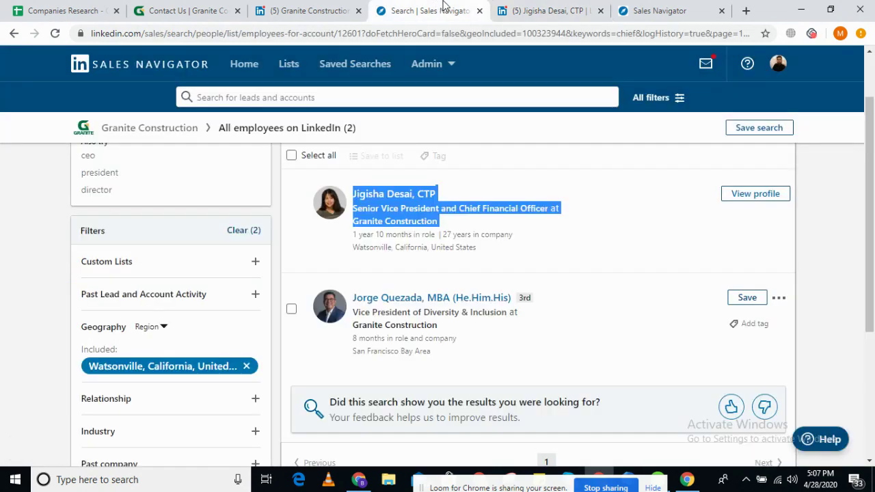
{"action": "left_click", "coordinate": [527, 11]}
{"action": "left_click_drag", "start_coordinate": [85, 324], "coordinate": [331, 346]}
{"action": "left_click", "coordinate": [68, 10]}
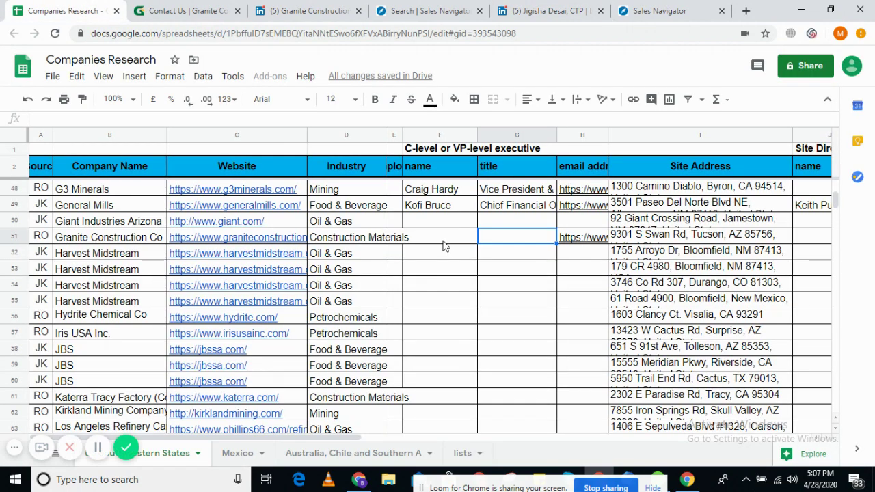
- Enter the CFO's name in F51 and the Senior Vice President title in G51
{"action": "double_click", "coordinate": [442, 242]}
{"action": "left_click_drag", "start_coordinate": [639, 257], "coordinate": [559, 251]}
{"action": "key", "text": "BackSpace"}
{"action": "key", "text": "BackSpace"}
{"action": "key", "text": "BackSpace"}
{"action": "key", "text": "BackSpace"}
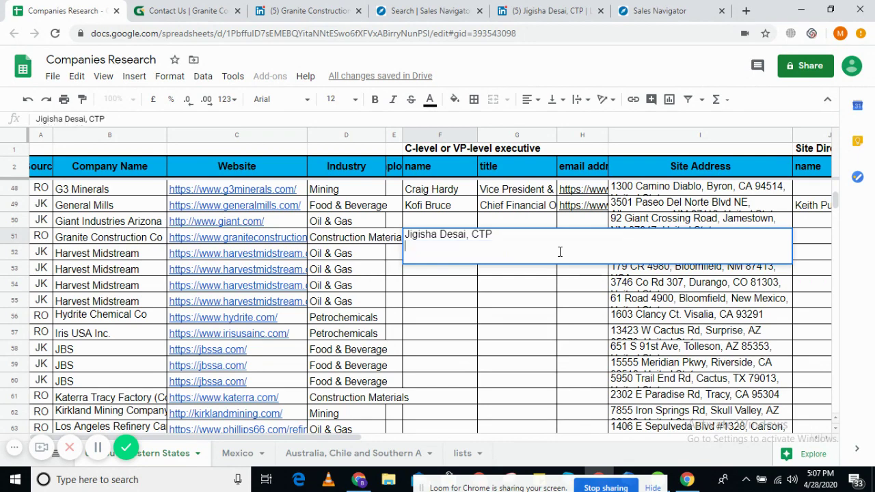
{"action": "left_click", "coordinate": [518, 285]}
{"action": "double_click", "coordinate": [529, 240]}
{"action": "type", "text": "Senior Vice President and Chief Financial Officer"}
{"action": "left_click", "coordinate": [541, 295]}
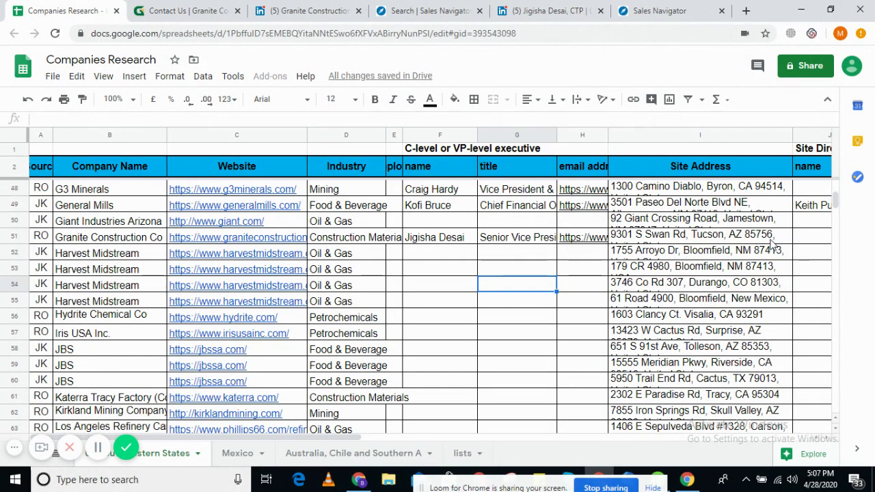
- Copy the city 'Tucson' from the site address in I51 for the Sales Navigator search
{"action": "double_click", "coordinate": [732, 237]}
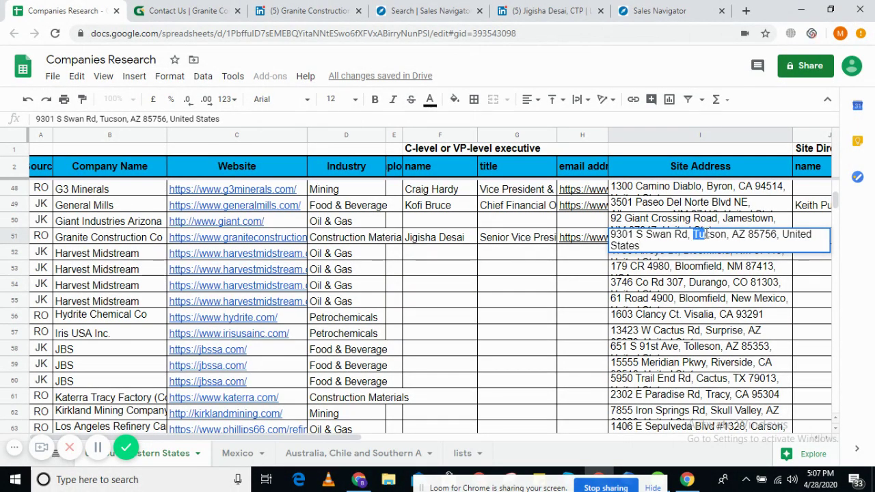
{"action": "mouse_move", "coordinate": [703, 234]}
{"action": "left_mouse_down"}
{"action": "mouse_move", "coordinate": [740, 235]}
{"action": "mouse_move", "coordinate": [712, 237]}
{"action": "left_mouse_up"}
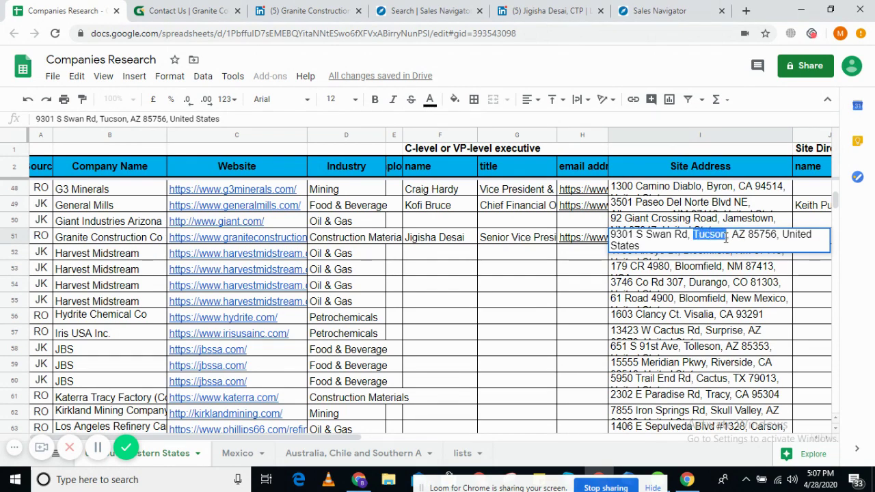
{"action": "left_click", "coordinate": [195, 9]}
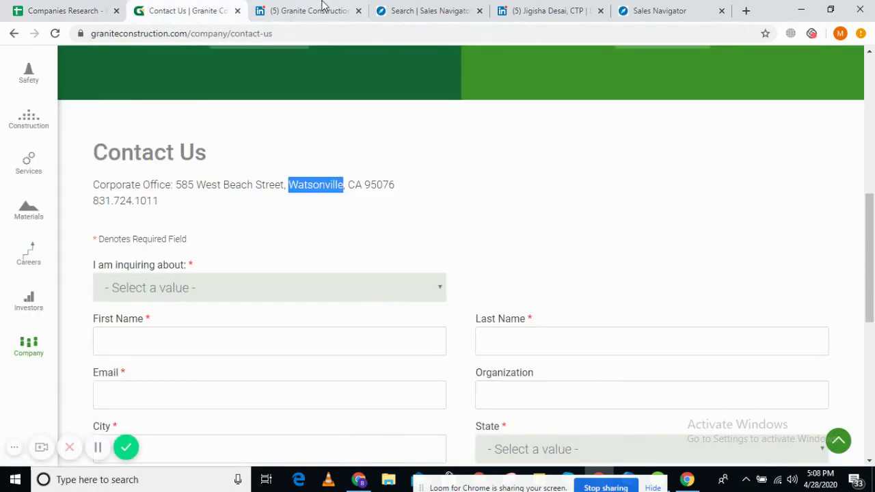
{"action": "left_click", "coordinate": [323, 6]}
{"action": "left_click", "coordinate": [429, 10]}
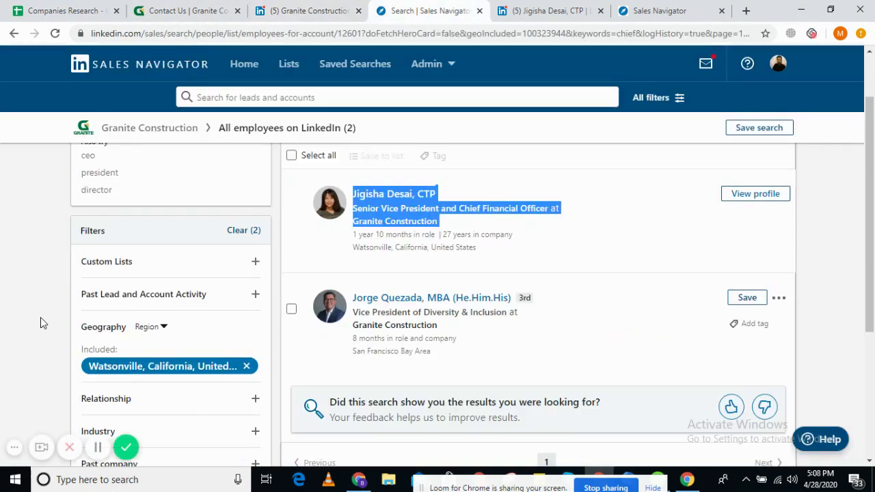
{"action": "scroll", "coordinate": [69, 308], "scroll_direction": "down", "scroll_amount": 1}
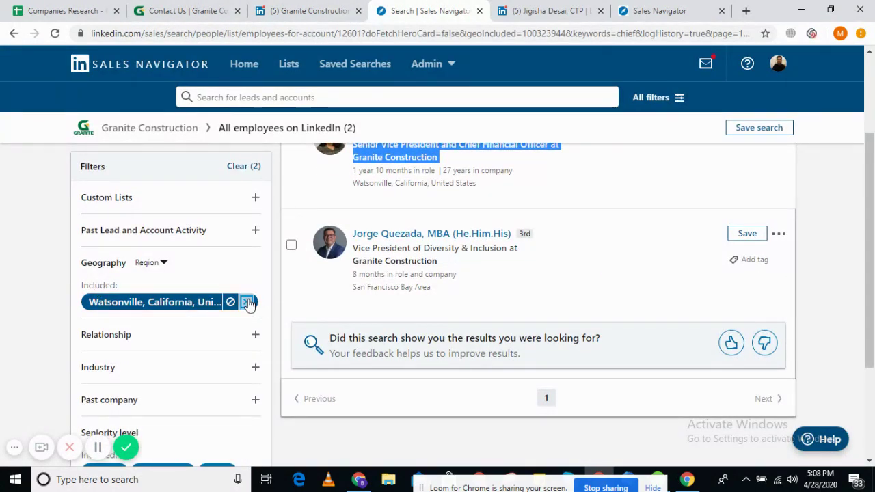
- Replace the Watsonville geography filter with Tucson, Arizona, United States
{"action": "left_click", "coordinate": [246, 302]}
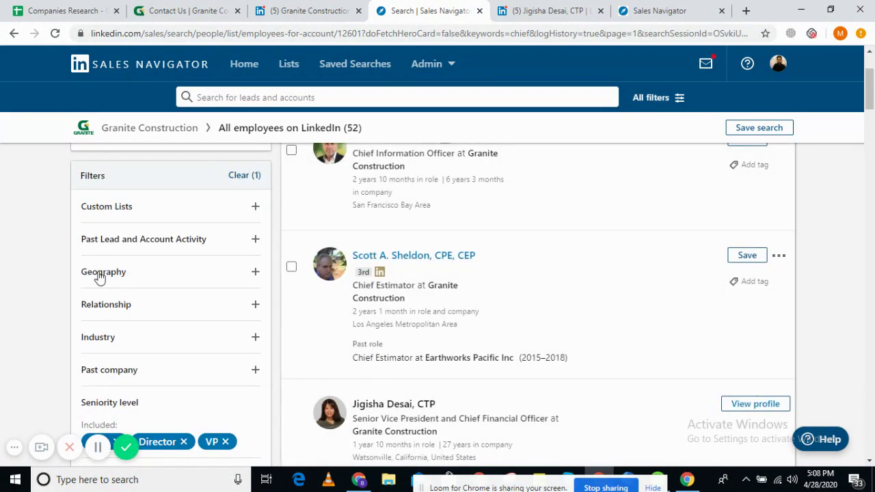
{"action": "left_click", "coordinate": [99, 272]}
{"action": "type", "text": "Tucson"}
{"action": "scroll", "coordinate": [7, 272], "scroll_direction": "down", "scroll_amount": 2}
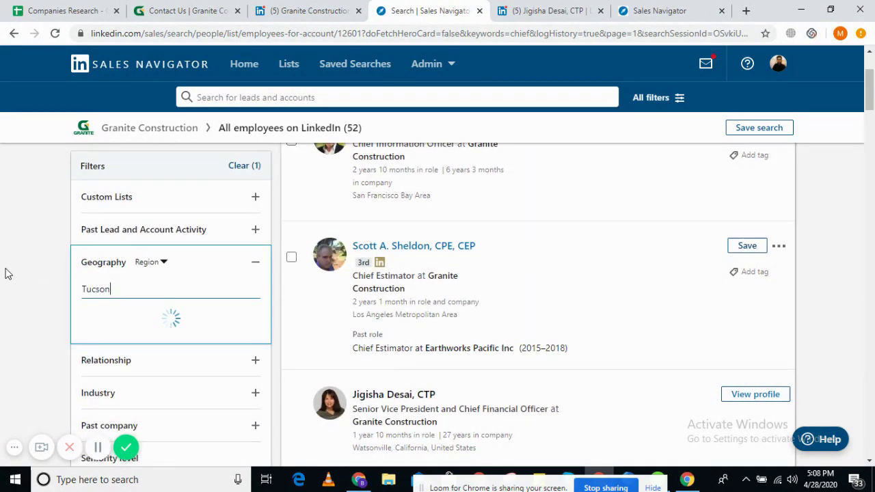
{"action": "scroll", "coordinate": [5, 273], "scroll_direction": "up", "scroll_amount": 1}
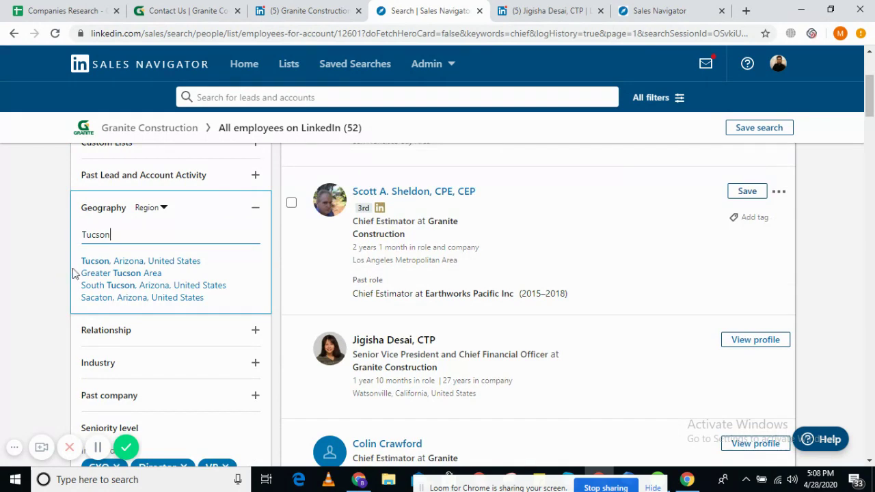
{"action": "left_click", "coordinate": [152, 266]}
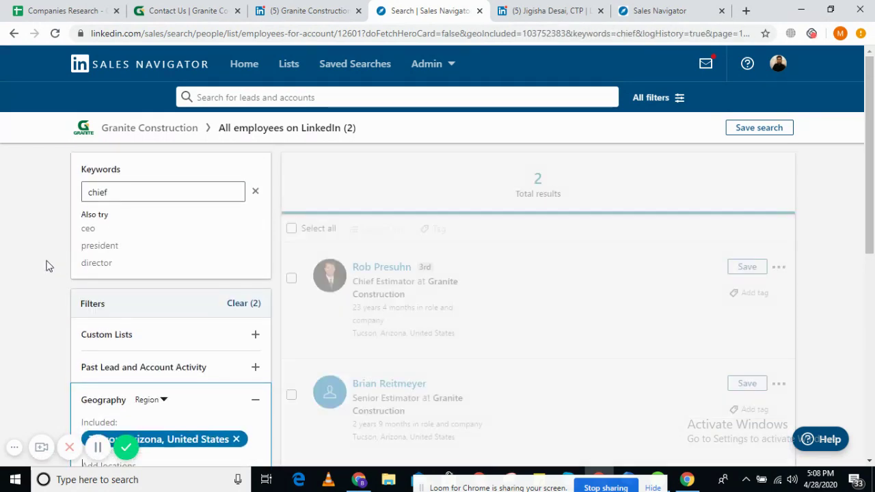
- Review the two Tucson estimator results' job titles
{"action": "scroll", "coordinate": [598, 310], "scroll_direction": "down", "scroll_amount": 1}
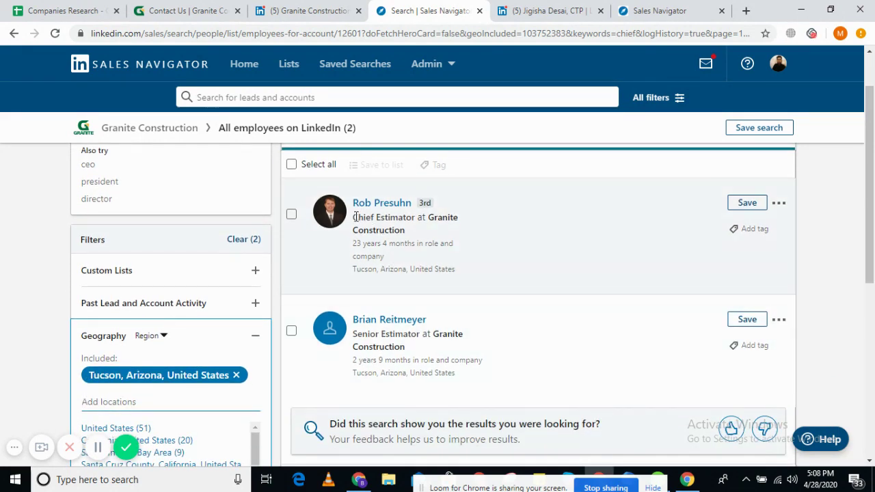
{"action": "left_click_drag", "start_coordinate": [354, 216], "coordinate": [403, 216]}
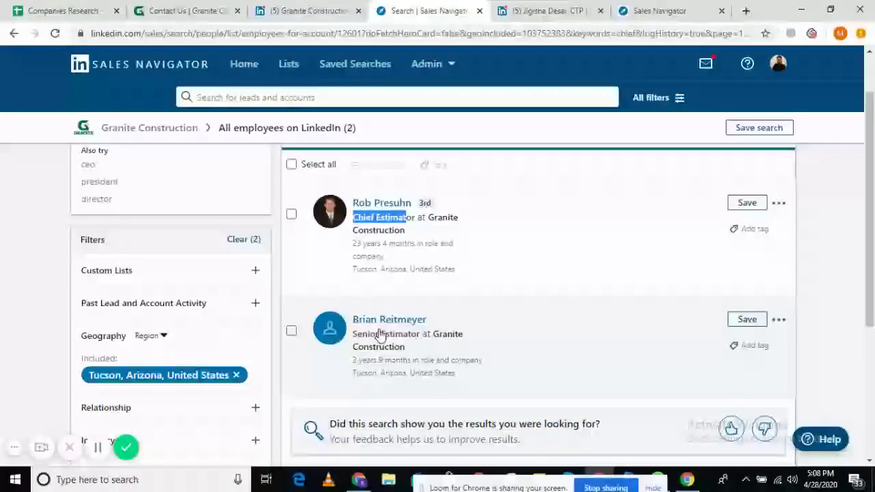
{"action": "left_click_drag", "start_coordinate": [356, 334], "coordinate": [398, 333]}
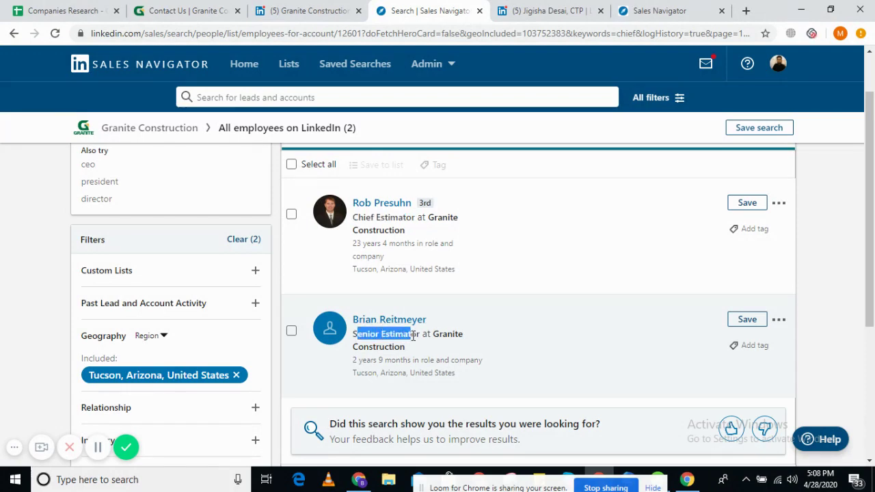
{"action": "left_click", "coordinate": [75, 11]}
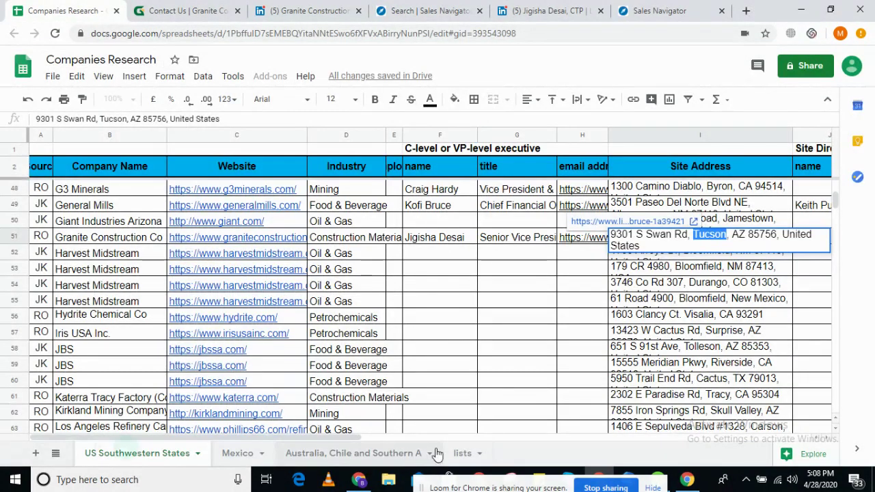
- Read the manufacturing-site job titles in F6 of the lists sheet, then return to the Tucson search
{"action": "left_click", "coordinate": [464, 453]}
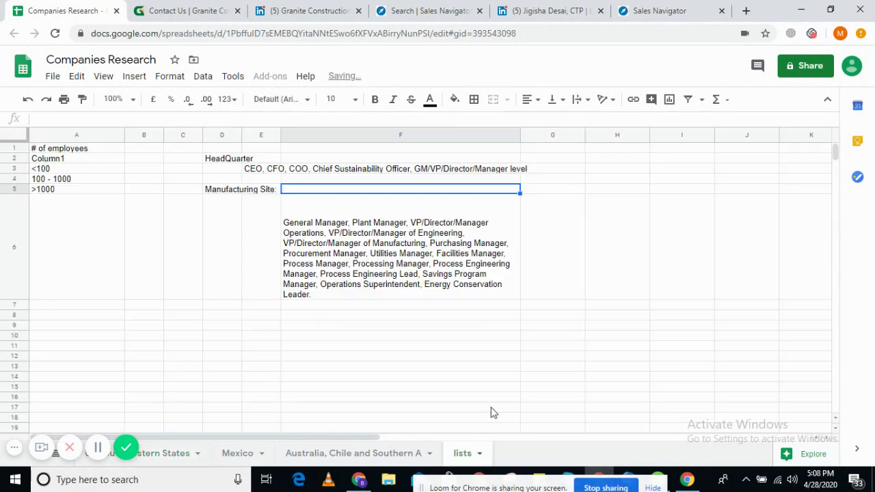
{"action": "left_click", "coordinate": [376, 265]}
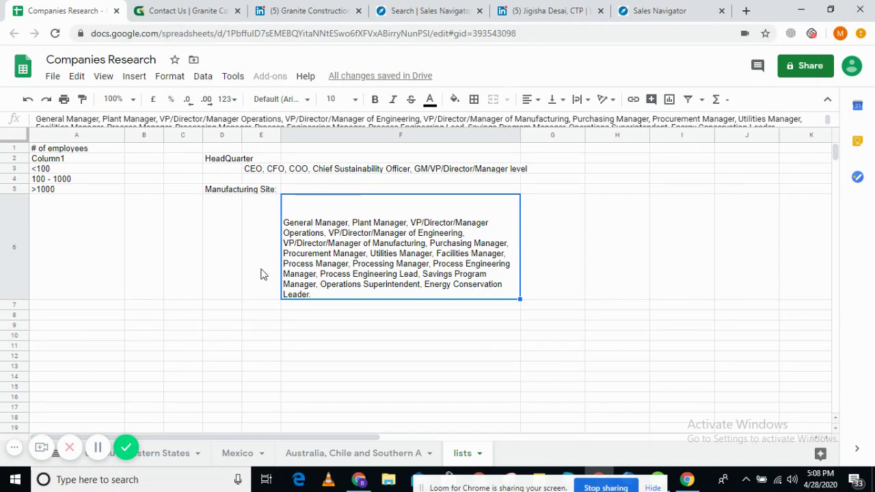
{"action": "left_click", "coordinate": [160, 453]}
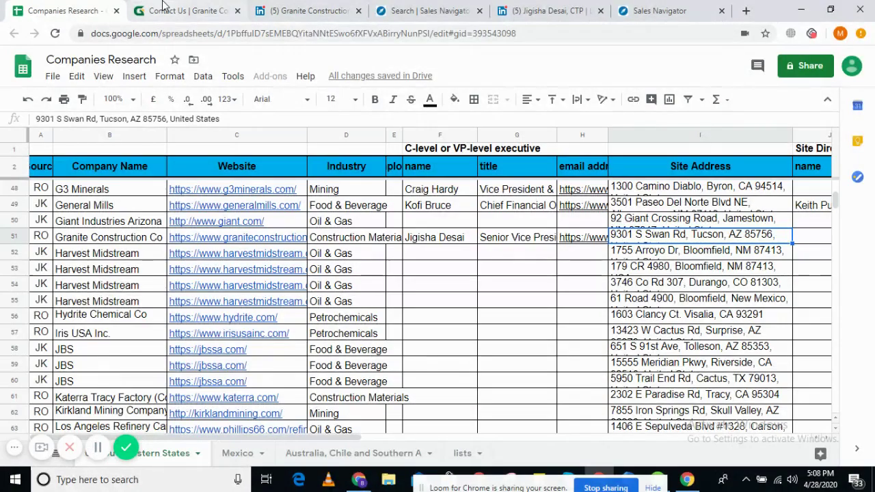
{"action": "left_click", "coordinate": [197, 7]}
{"action": "left_click", "coordinate": [306, 9]}
{"action": "left_click", "coordinate": [395, 7]}
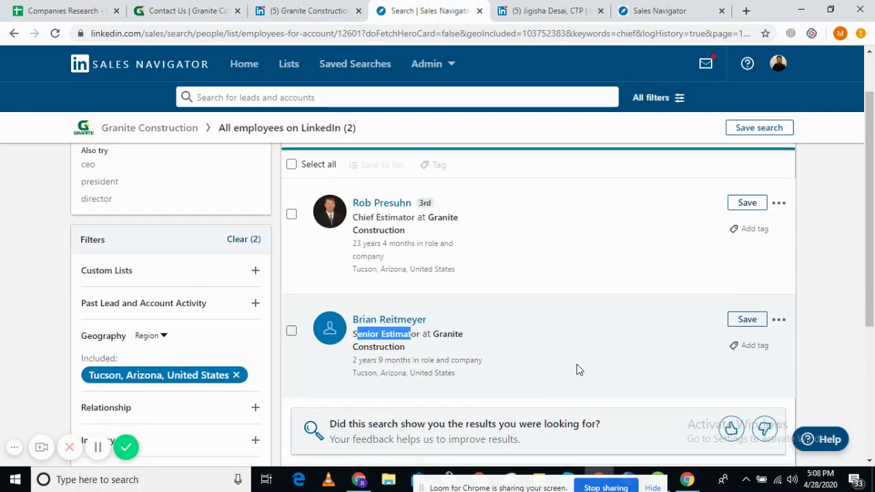
- Remove the 'chief' keyword from the Tucson employee search
{"action": "scroll", "coordinate": [578, 369], "scroll_direction": "down", "scroll_amount": 1}
{"action": "scroll", "coordinate": [576, 367], "scroll_direction": "up", "scroll_amount": 2}
{"action": "left_click", "coordinate": [121, 192]}
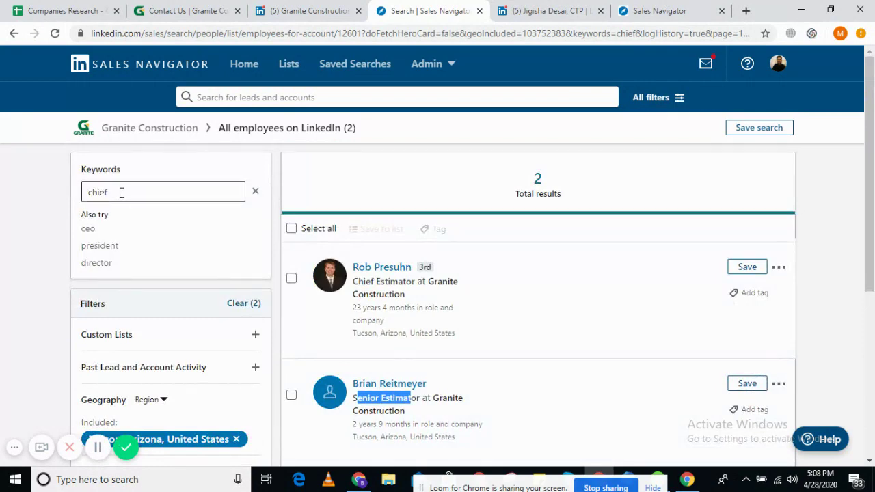
{"action": "left_click_drag", "start_coordinate": [122, 192], "coordinate": [42, 197]}
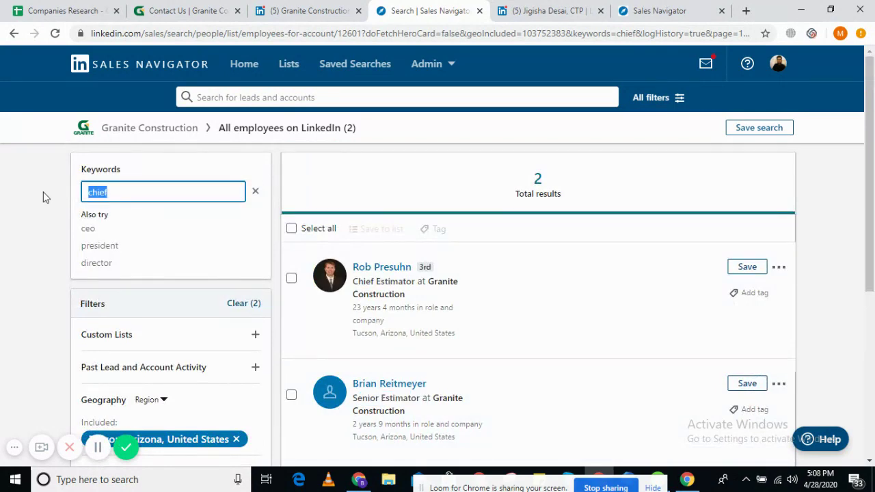
{"action": "key", "text": "BackSpace"}
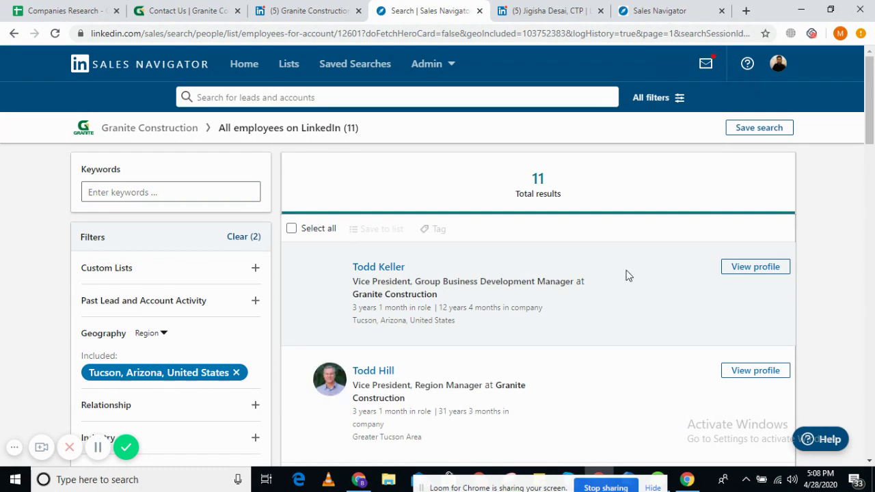
- Scroll through the 11 CXO/Director/VP Tucson employees, reading locations and titles
{"action": "scroll", "coordinate": [625, 273], "scroll_direction": "down", "scroll_amount": 2}
{"action": "scroll", "coordinate": [625, 273], "scroll_direction": "up", "scroll_amount": 2}
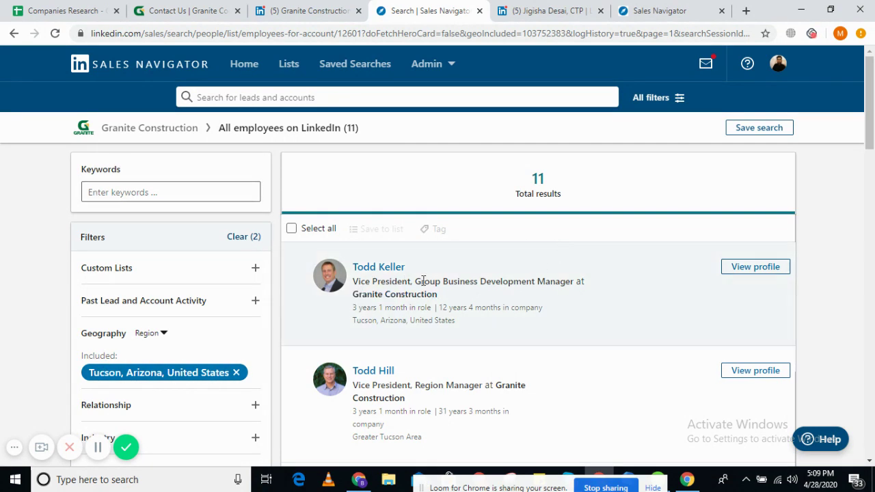
{"action": "scroll", "coordinate": [331, 214], "scroll_direction": "down", "scroll_amount": 2}
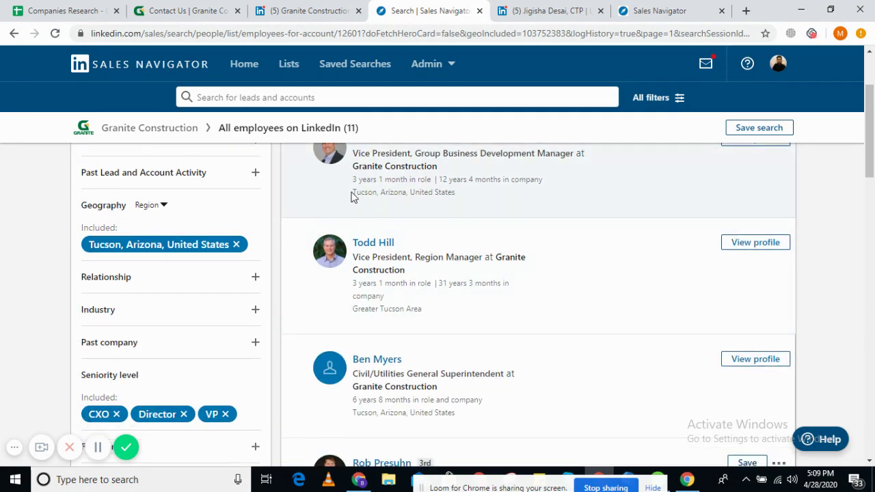
{"action": "double_click", "coordinate": [359, 192]}
{"action": "scroll", "coordinate": [388, 192], "scroll_direction": "down", "scroll_amount": 1}
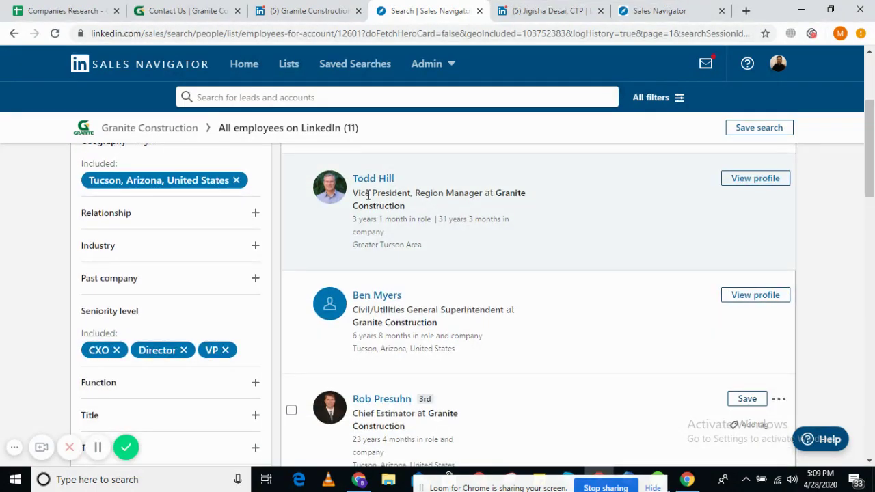
{"action": "left_click_drag", "start_coordinate": [368, 195], "coordinate": [456, 194]}
{"action": "scroll", "coordinate": [402, 301], "scroll_direction": "down", "scroll_amount": 4}
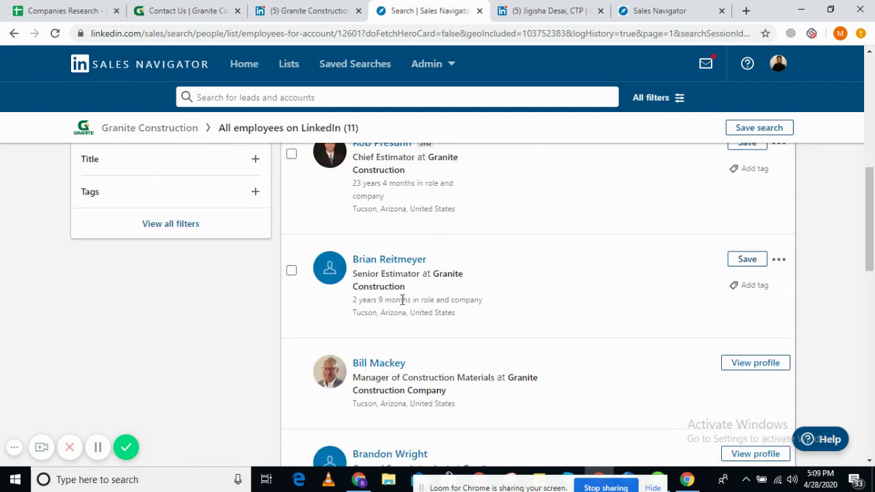
{"action": "scroll", "coordinate": [402, 299], "scroll_direction": "down", "scroll_amount": 3}
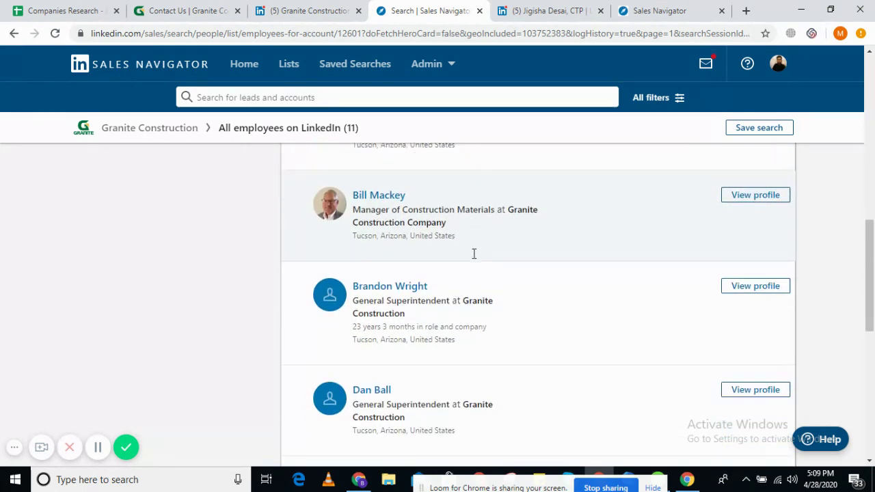
{"action": "scroll", "coordinate": [473, 254], "scroll_direction": "down", "scroll_amount": 2}
{"action": "scroll", "coordinate": [473, 256], "scroll_direction": "down", "scroll_amount": 3}
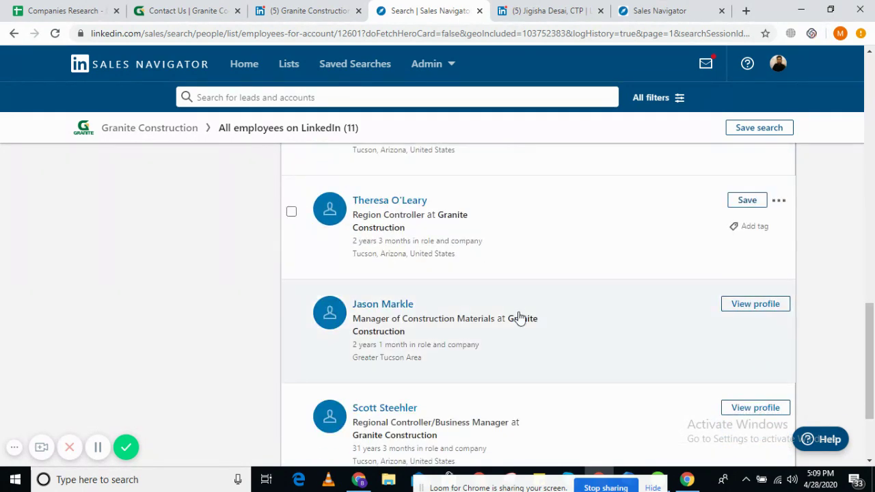
{"action": "scroll", "coordinate": [519, 318], "scroll_direction": "down", "scroll_amount": 2}
- Compare two Tucson employees' titles, highlighting 'Business Development', then return to the spreadsheet
{"action": "left_click_drag", "start_coordinate": [381, 190], "coordinate": [490, 188]}
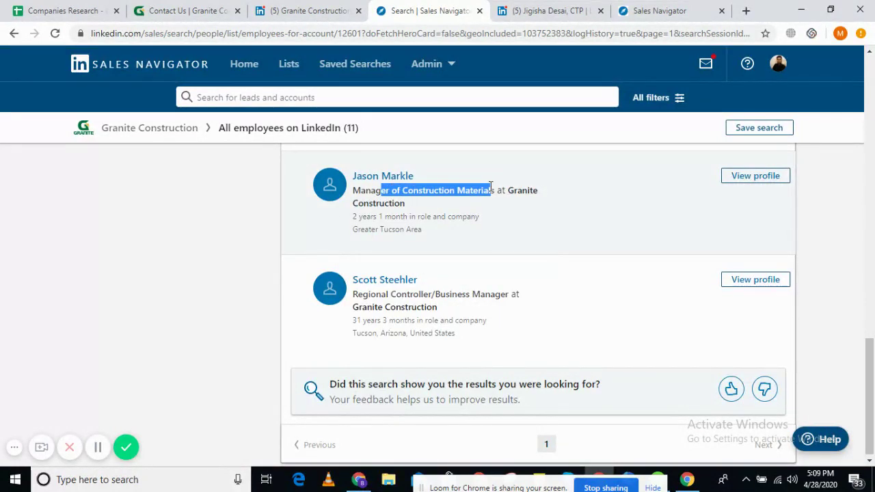
{"action": "scroll", "coordinate": [477, 245], "scroll_direction": "up", "scroll_amount": 1}
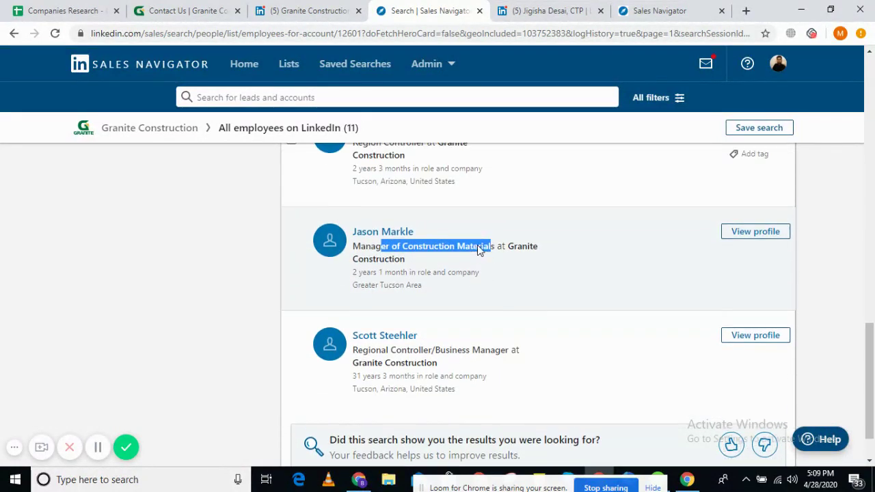
{"action": "left_click", "coordinate": [438, 256]}
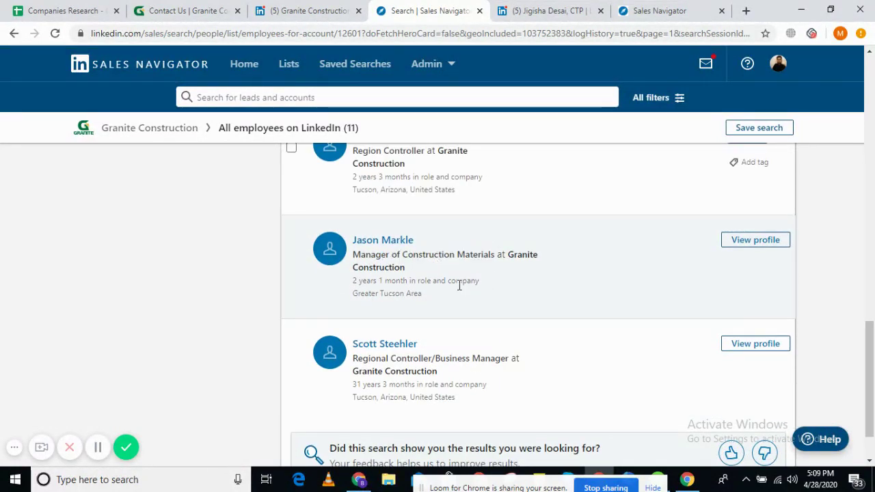
{"action": "scroll", "coordinate": [621, 249], "scroll_direction": "up", "scroll_amount": 12}
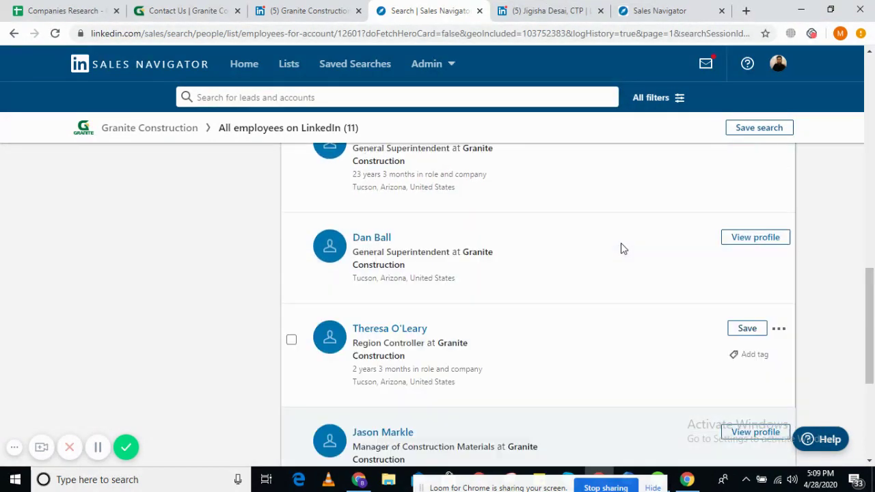
{"action": "scroll", "coordinate": [621, 248], "scroll_direction": "up", "scroll_amount": 4}
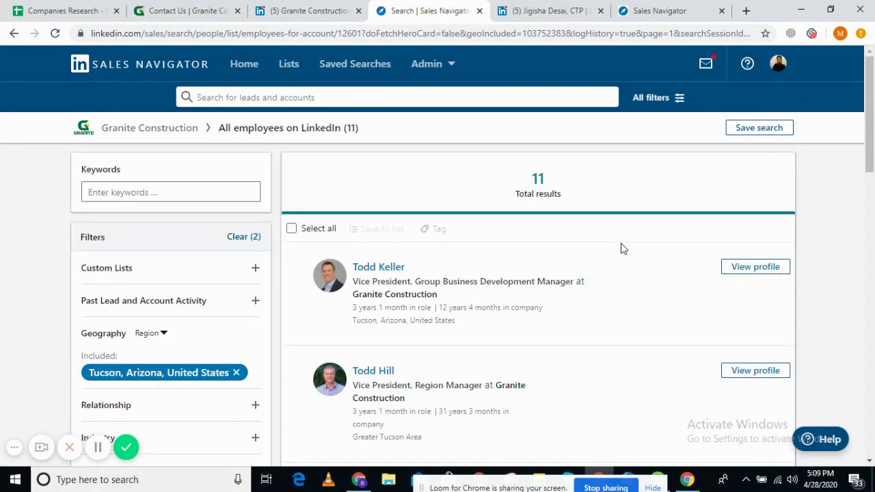
{"action": "left_click_drag", "start_coordinate": [443, 281], "coordinate": [537, 281]}
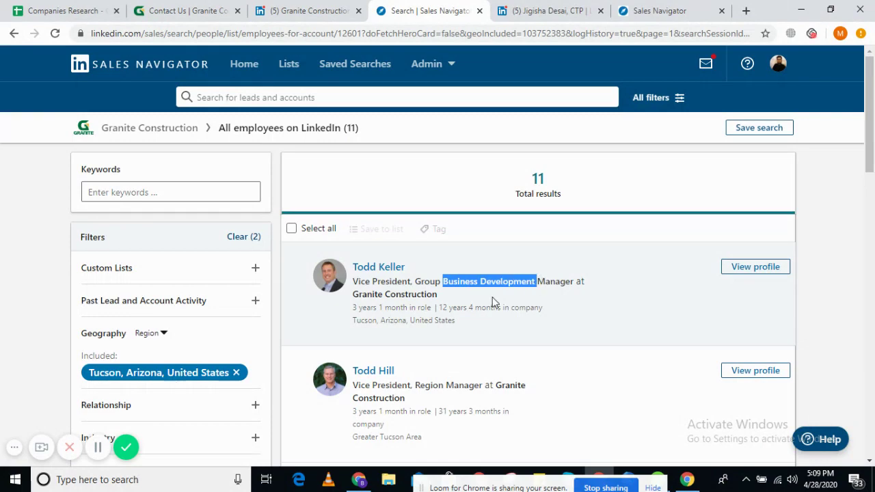
{"action": "left_click", "coordinate": [50, 9]}
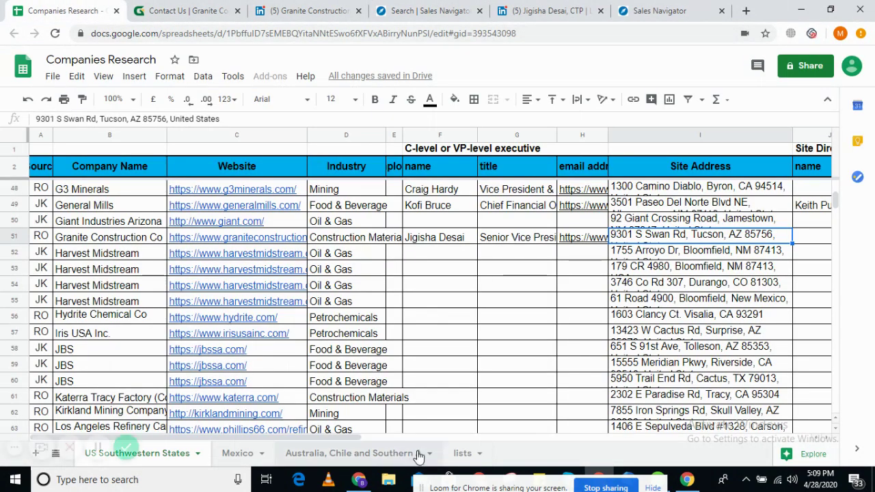
- Recheck the target site-manager titles on the lists sheet, then return to the 11 Sales Navigator results
{"action": "left_click", "coordinate": [461, 453]}
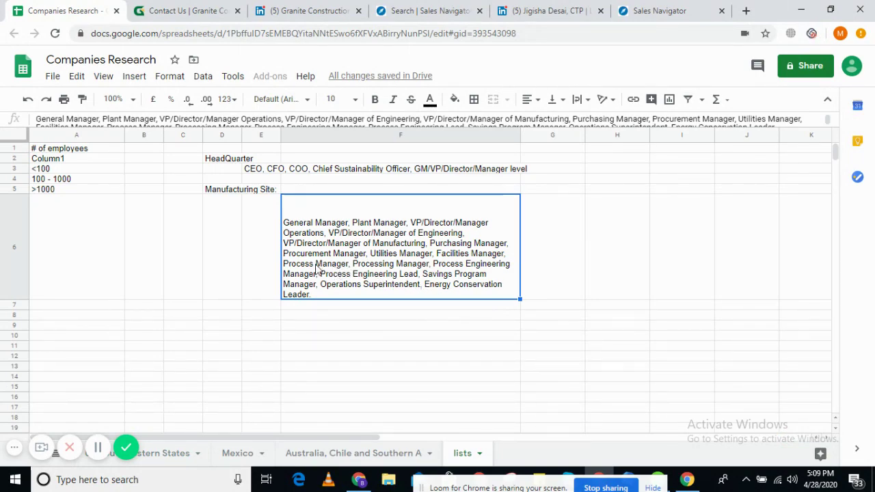
{"action": "left_click", "coordinate": [155, 453]}
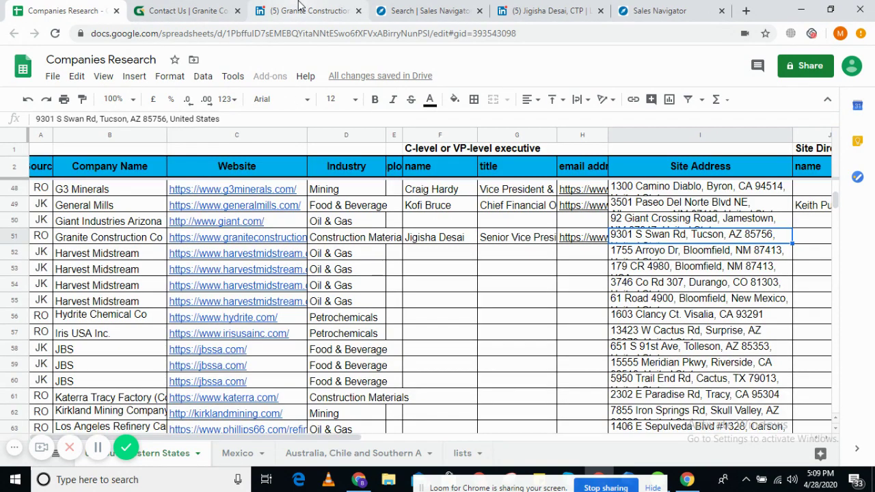
{"action": "left_click", "coordinate": [298, 5]}
{"action": "left_click", "coordinate": [162, 7]}
{"action": "left_click", "coordinate": [466, 8]}
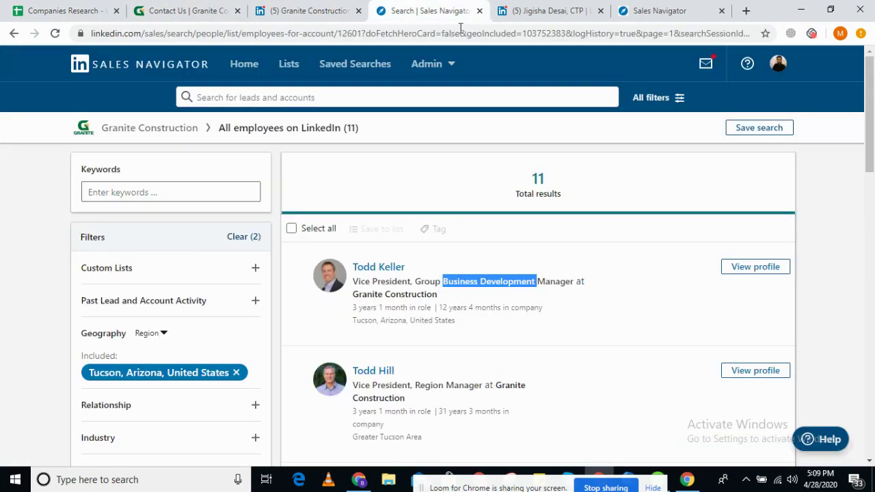
- Open the Tucson Vice President, Region Manager's Sales Navigator profile in a new tab
{"action": "scroll", "coordinate": [560, 318], "scroll_direction": "down", "scroll_amount": 2}
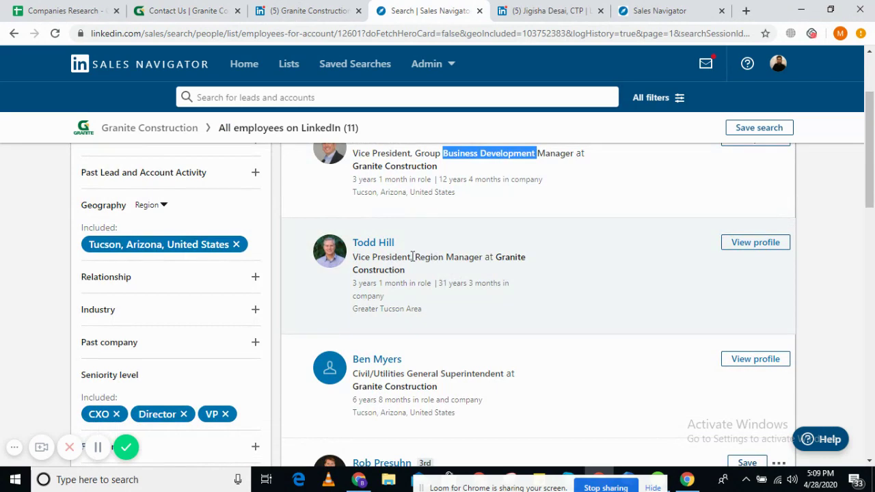
{"action": "left_click_drag", "start_coordinate": [412, 256], "coordinate": [475, 257]}
{"action": "scroll", "coordinate": [429, 276], "scroll_direction": "down", "scroll_amount": 1}
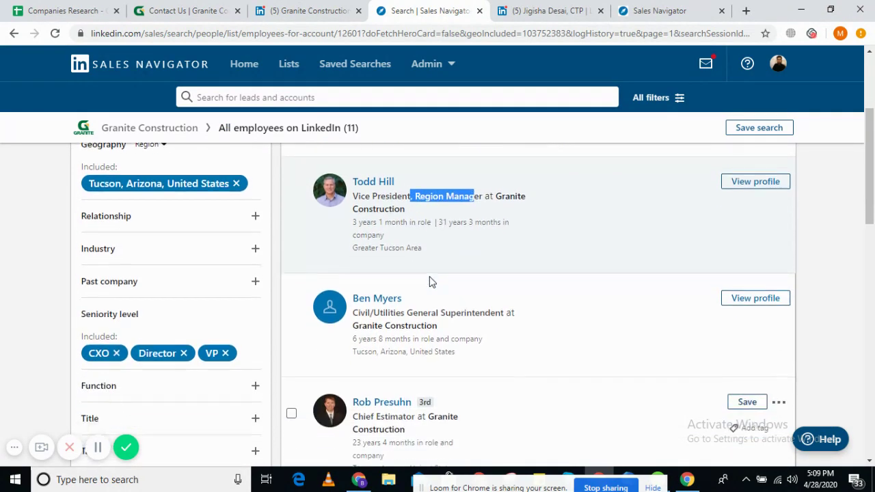
{"action": "scroll", "coordinate": [429, 276], "scroll_direction": "up", "scroll_amount": 3}
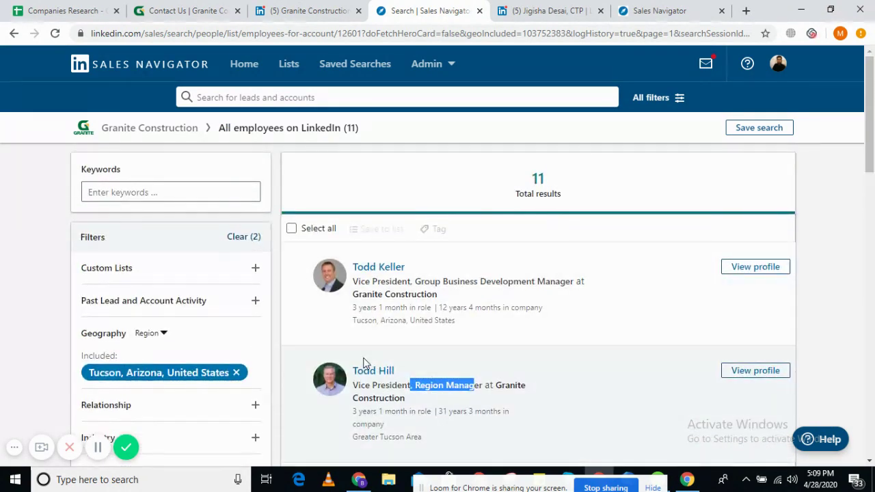
{"action": "right_click", "coordinate": [383, 370]}
{"action": "left_click", "coordinate": [430, 256]}
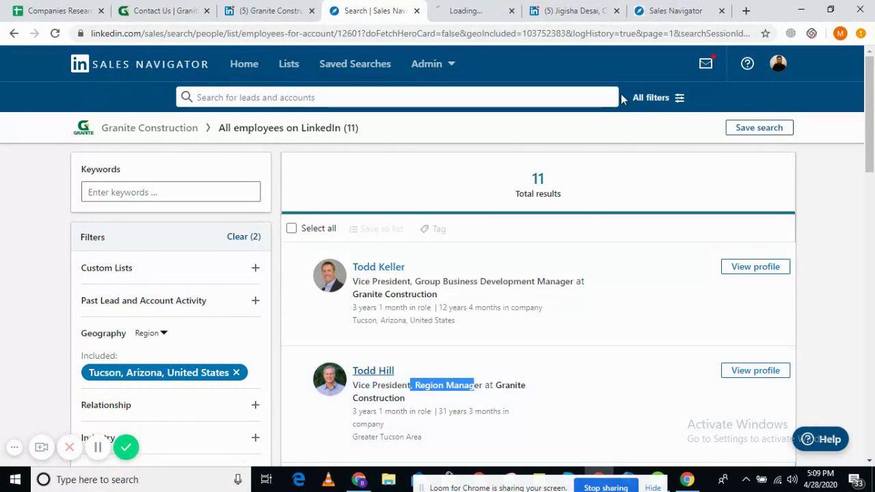
- Close the older profile and Sales Navigator tabs and select the region manager's name and title
{"action": "left_click", "coordinate": [618, 11]}
{"action": "left_click", "coordinate": [618, 11]}
{"action": "left_click", "coordinate": [554, 7]}
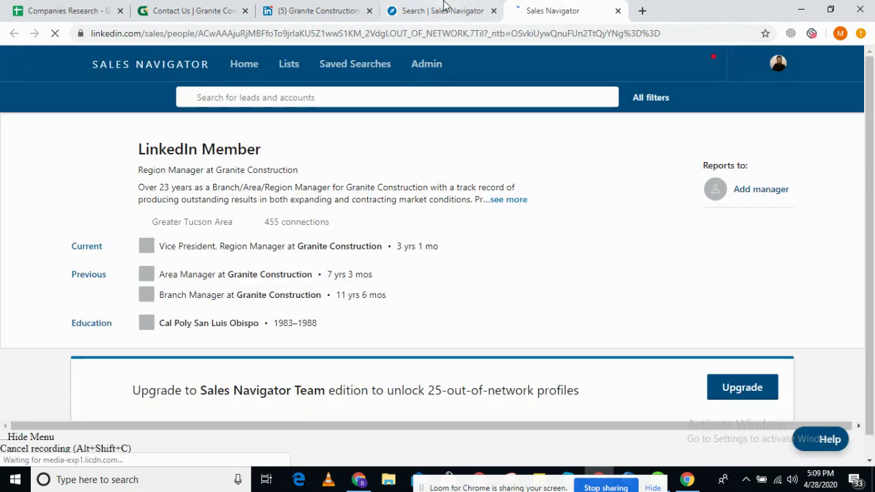
{"action": "left_click", "coordinate": [445, 10]}
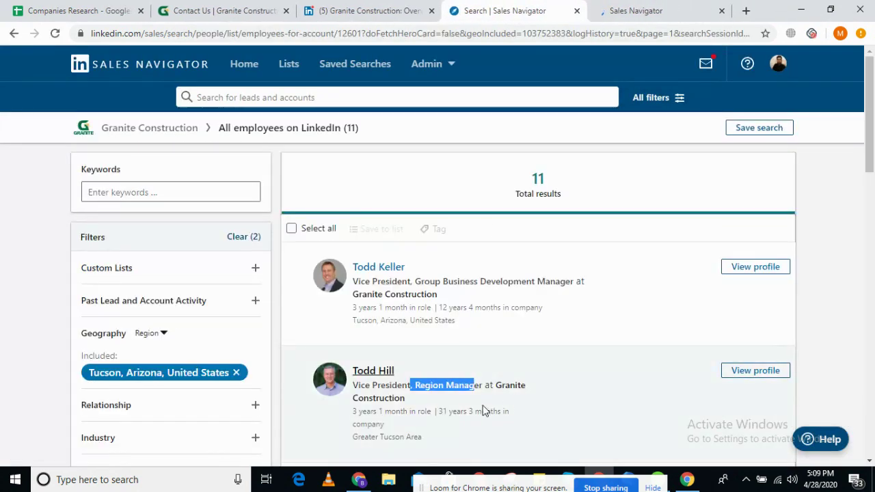
{"action": "triple_click", "coordinate": [383, 385]}
{"action": "right_click", "coordinate": [365, 371]}
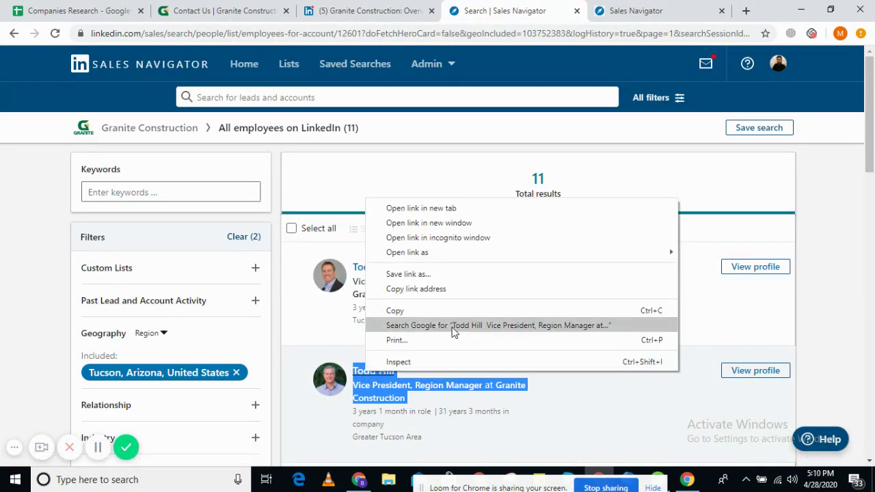
- Google the region manager's name and title, open his LinkedIn profile, and copy its address
{"action": "left_click", "coordinate": [452, 326]}
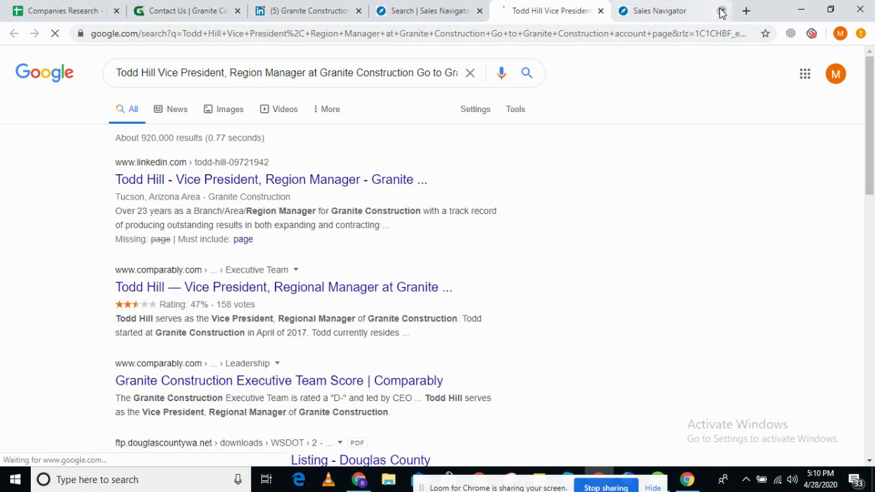
{"action": "left_click", "coordinate": [721, 11]}
{"action": "left_click", "coordinate": [273, 180]}
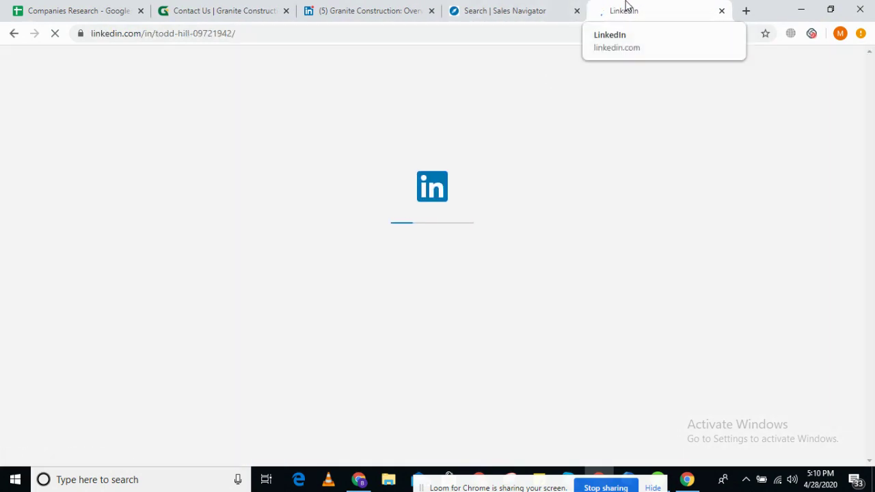
{"action": "left_click", "coordinate": [609, 36]}
{"action": "key", "text": "ctrl+c"}
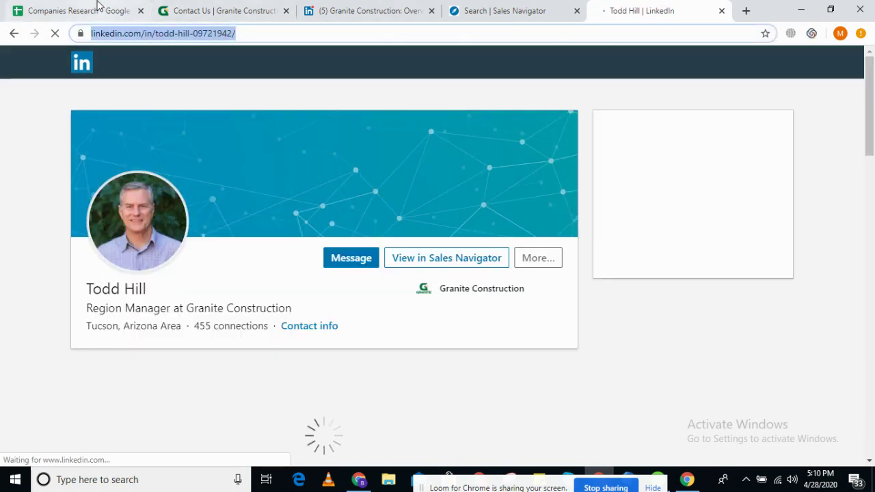
{"action": "key", "text": "ctrl+1"}
{"action": "key", "text": "Tab"}
{"action": "key", "text": "Tab"}
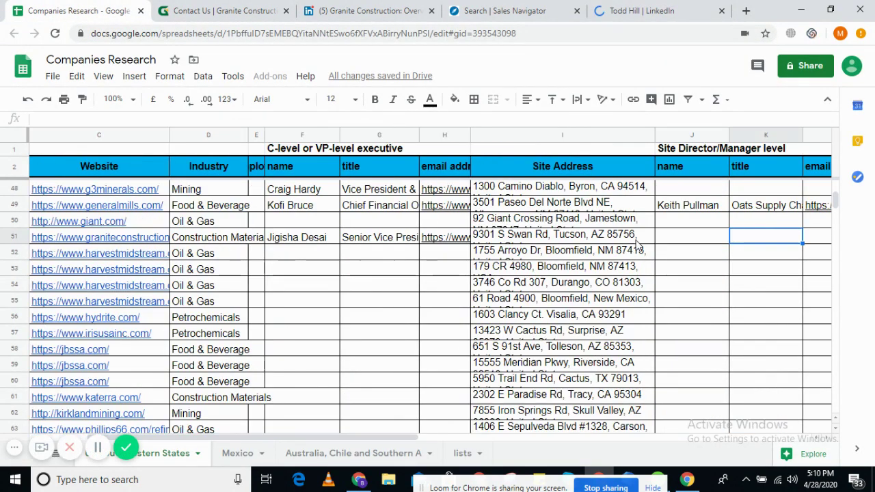
- Paste the region manager's LinkedIn profile link into L51
{"action": "key", "text": "Tab"}
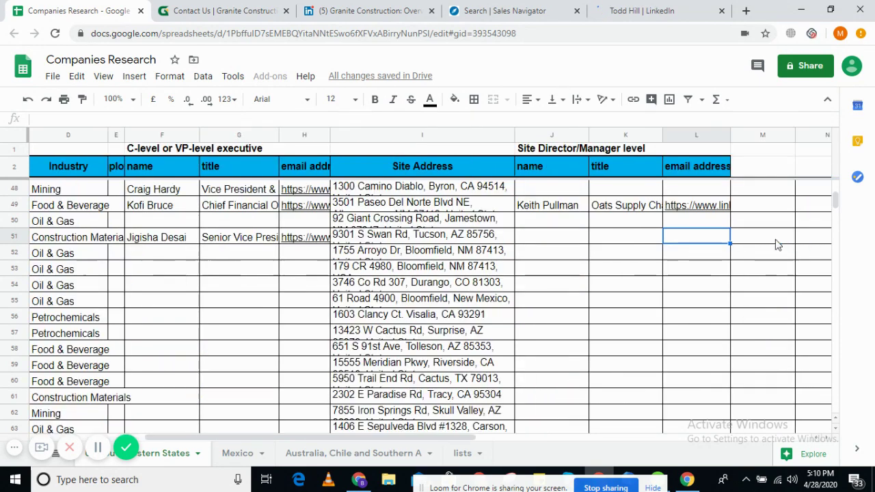
{"action": "key", "text": "ctrl+v"}
{"action": "key", "text": "Return"}
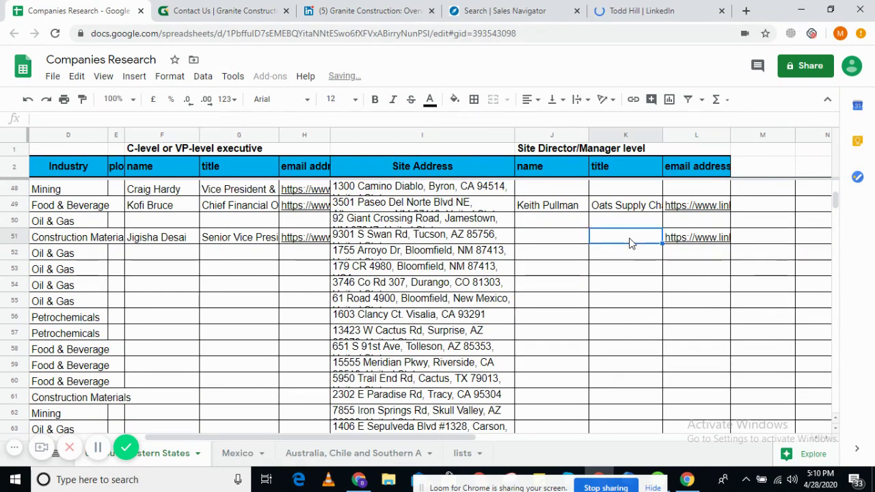
- Copy the site manager's name from LinkedIn into J51, trimming the extra title lines
{"action": "left_click", "coordinate": [646, 8]}
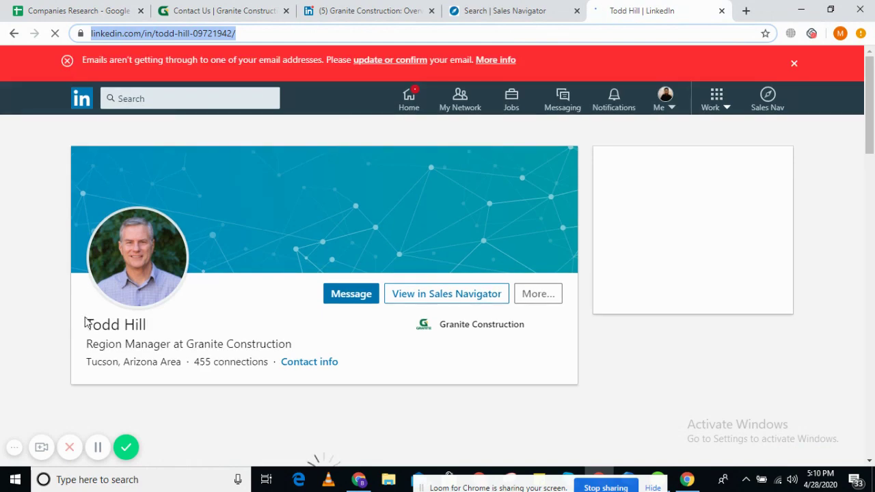
{"action": "left_click_drag", "start_coordinate": [87, 322], "coordinate": [175, 344]}
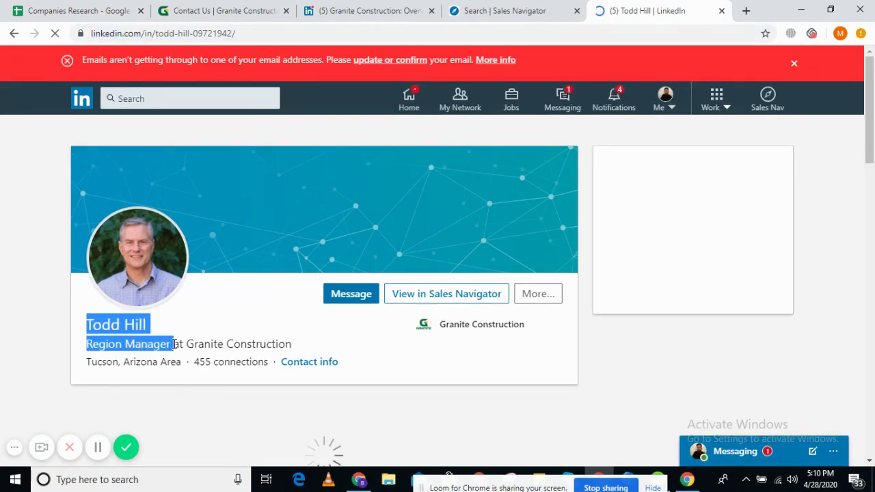
{"action": "left_click", "coordinate": [75, 11]}
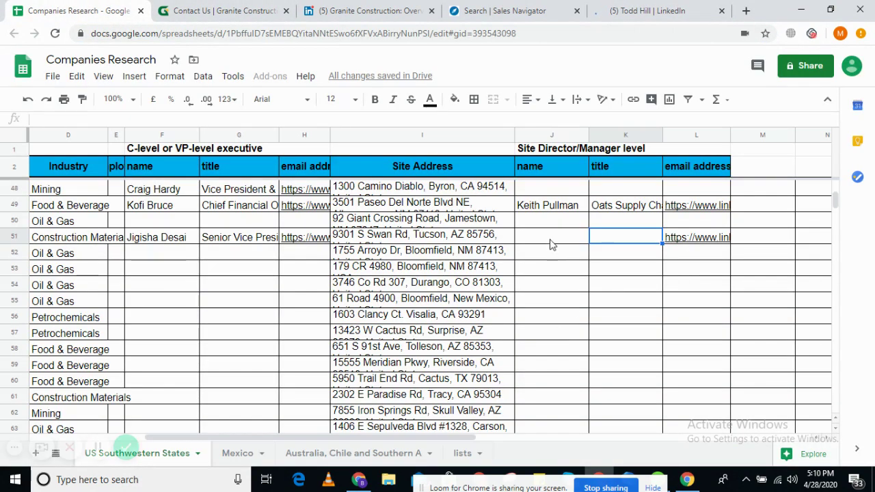
{"action": "double_click", "coordinate": [551, 239]}
{"action": "left_click_drag", "start_coordinate": [596, 264], "coordinate": [629, 256]}
{"action": "key", "text": "BackSpace"}
{"action": "key", "text": "BackSpace"}
{"action": "type", "text": "T"}
{"action": "key", "text": "BackSpace"}
{"action": "key", "text": "BackSpace"}
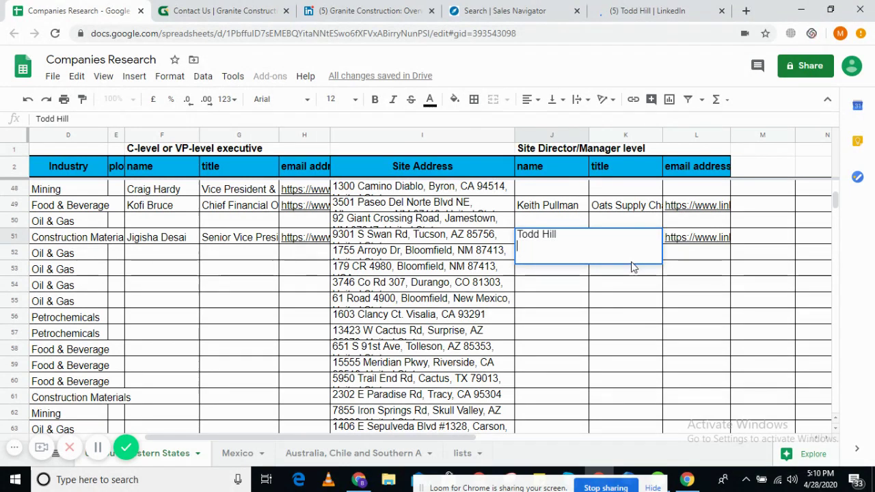
{"action": "key", "text": "Tab"}
- Enter 'Region Manager' as the site manager title in K51
{"action": "type", "text": "Region Manager"}
{"action": "key", "text": "Return"}
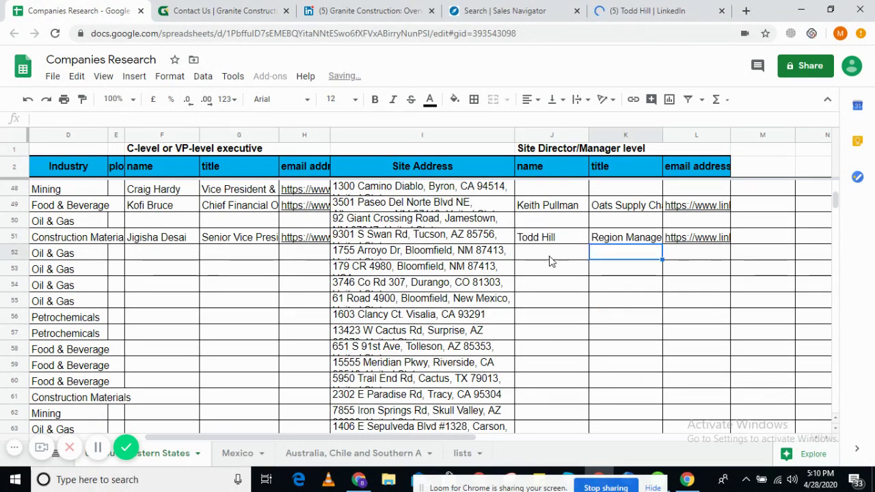
{"action": "key", "text": "Left"}
{"action": "key", "text": "Left"}
{"action": "key", "text": "Left"}
{"action": "key", "text": "Left"}
{"action": "key", "text": "Left"}
{"action": "key", "text": "Left"}
{"action": "key", "text": "Left"}
{"action": "key", "text": "Left"}
{"action": "key", "text": "Left"}
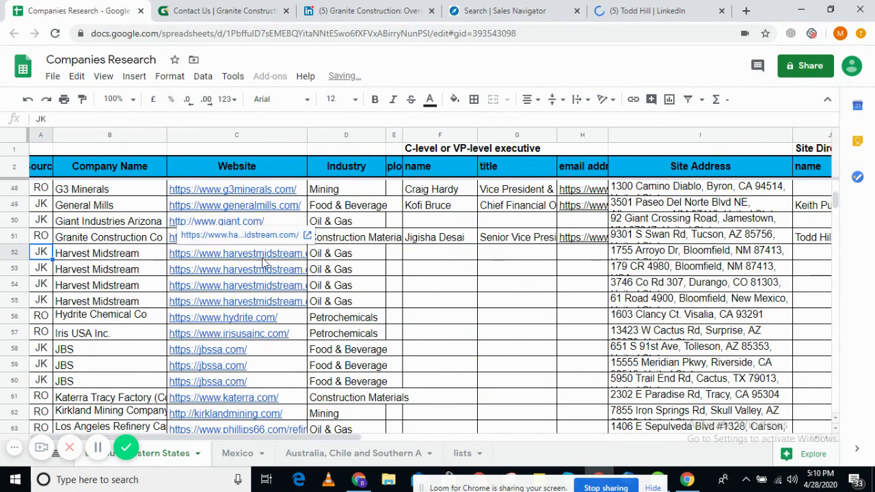
- Review the Harvest Midstream industry, website and four site address cells in the sheet
{"action": "left_click_drag", "start_coordinate": [335, 256], "coordinate": [335, 287]}
{"action": "left_click_drag", "start_coordinate": [296, 259], "coordinate": [290, 302]}
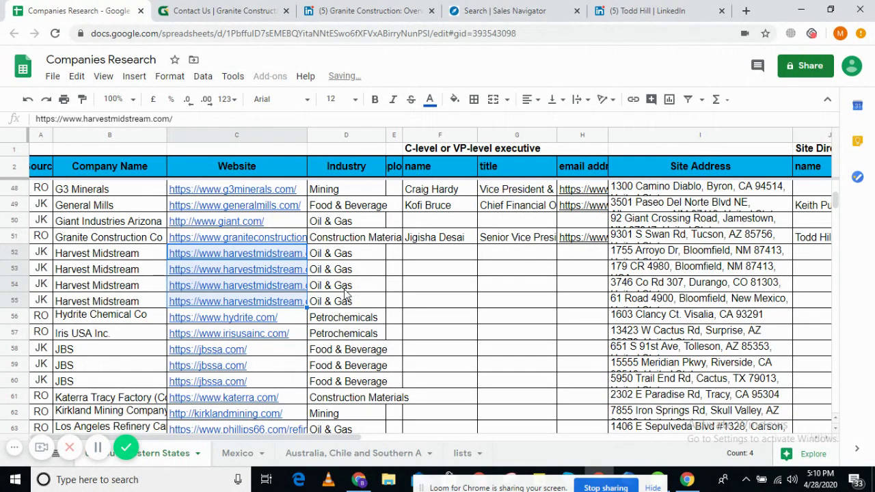
{"action": "left_click", "coordinate": [332, 257]}
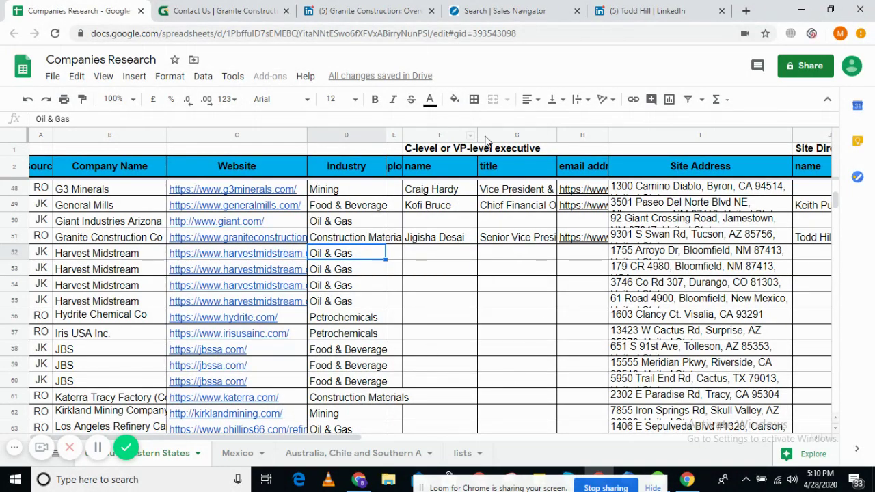
{"action": "left_click_drag", "start_coordinate": [644, 253], "coordinate": [642, 303]}
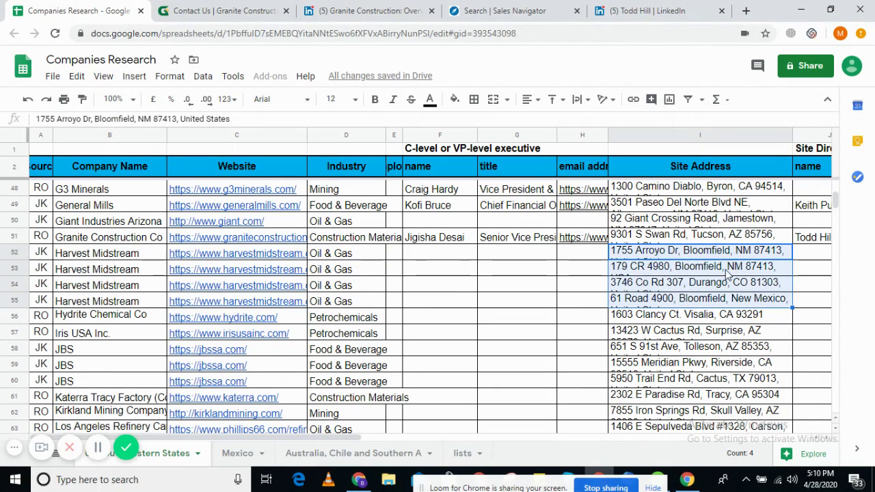
{"action": "left_click", "coordinate": [343, 257]}
- Open the Harvest Midstream website link in a new tab and close the Granite contact page
{"action": "left_click", "coordinate": [137, 263]}
{"action": "left_click", "coordinate": [204, 264]}
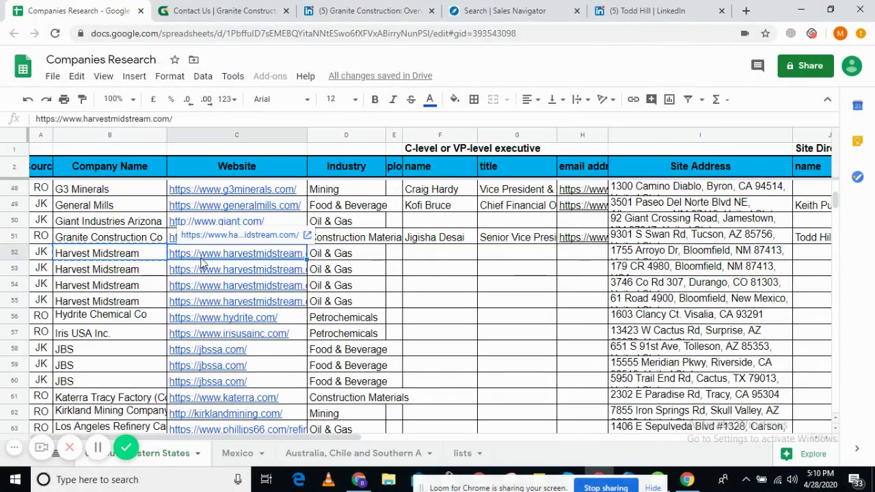
{"action": "left_click", "coordinate": [209, 246]}
{"action": "left_click", "coordinate": [358, 11]}
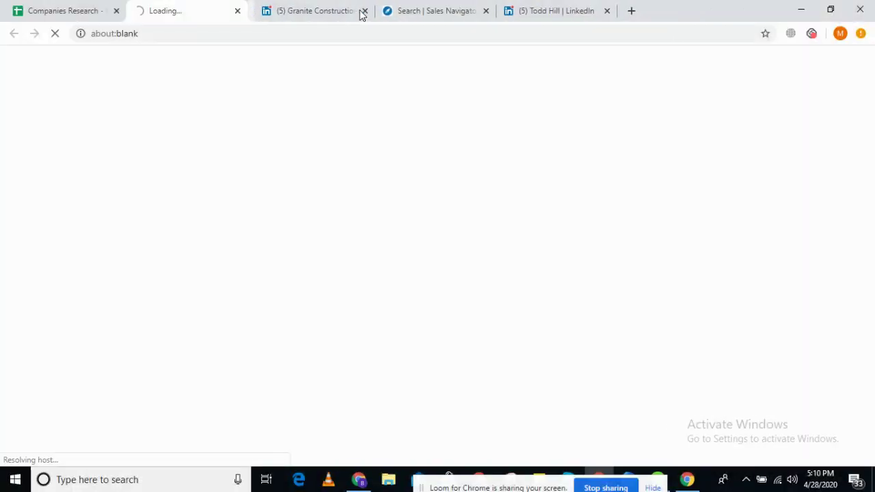
- Close the Granite LinkedIn company and regional manager tabs, and move Sales Navigator before the Harvest tab
{"action": "left_click", "coordinate": [359, 11]}
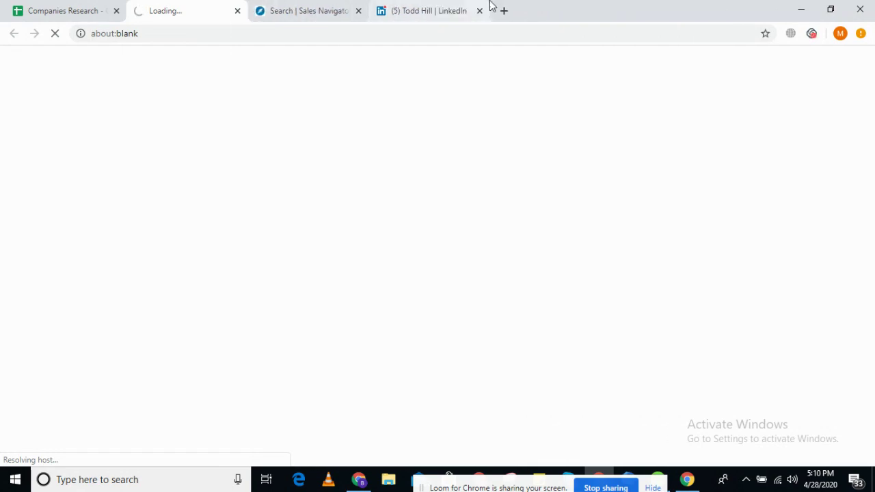
{"action": "left_click", "coordinate": [480, 11]}
{"action": "left_click_drag", "start_coordinate": [345, 11], "coordinate": [234, 8]}
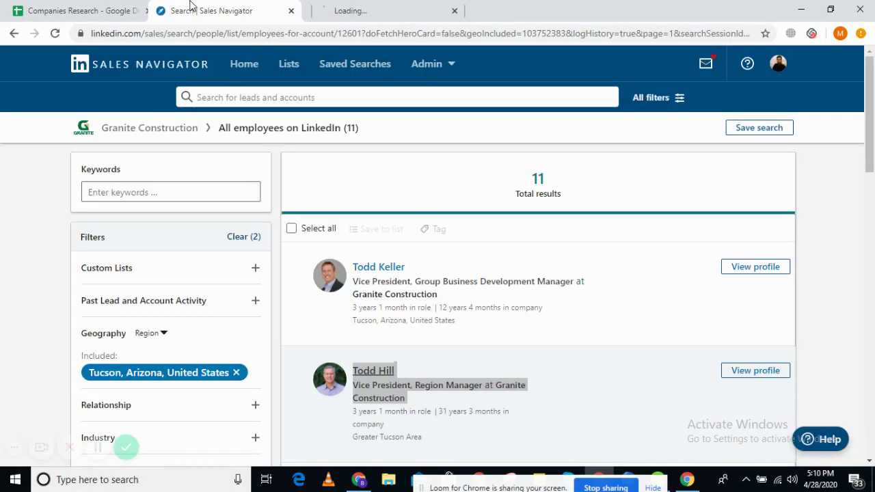
- Wait for harvestmidstream.com to finish loading, then return to the Sales Navigator results
{"action": "left_click", "coordinate": [364, 8]}
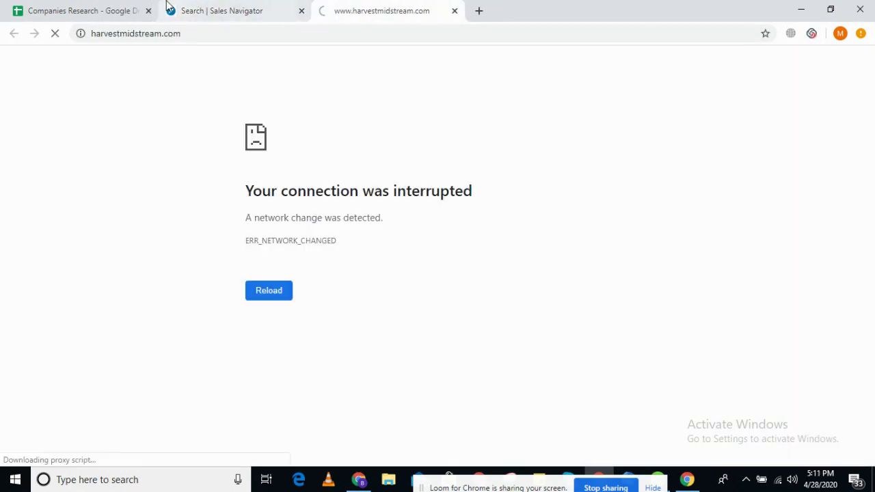
{"action": "left_click", "coordinate": [169, 7]}
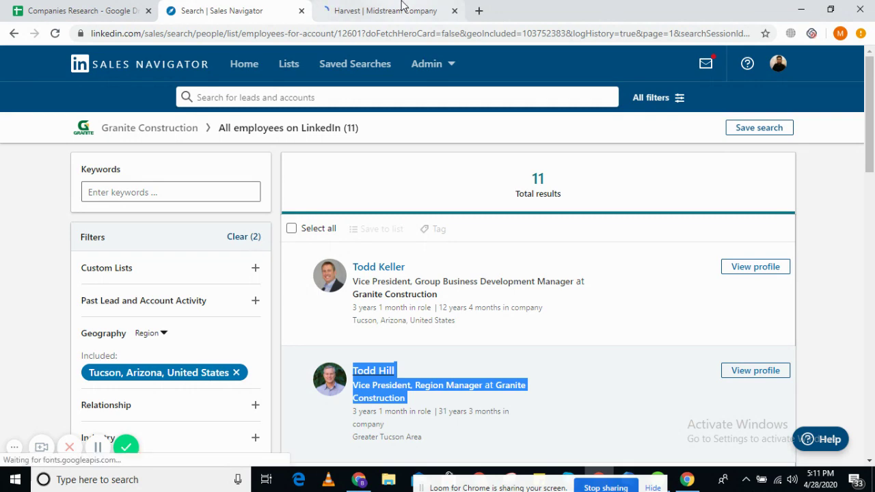
{"action": "left_click", "coordinate": [402, 6]}
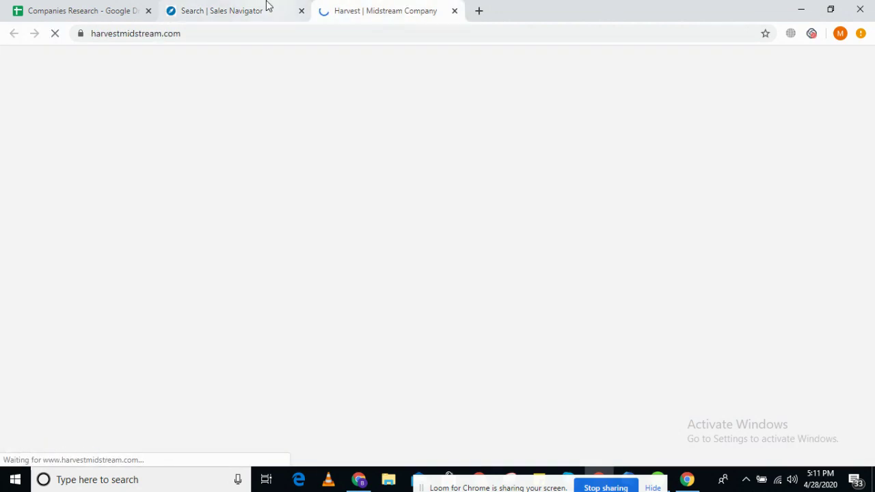
{"action": "left_click", "coordinate": [268, 5]}
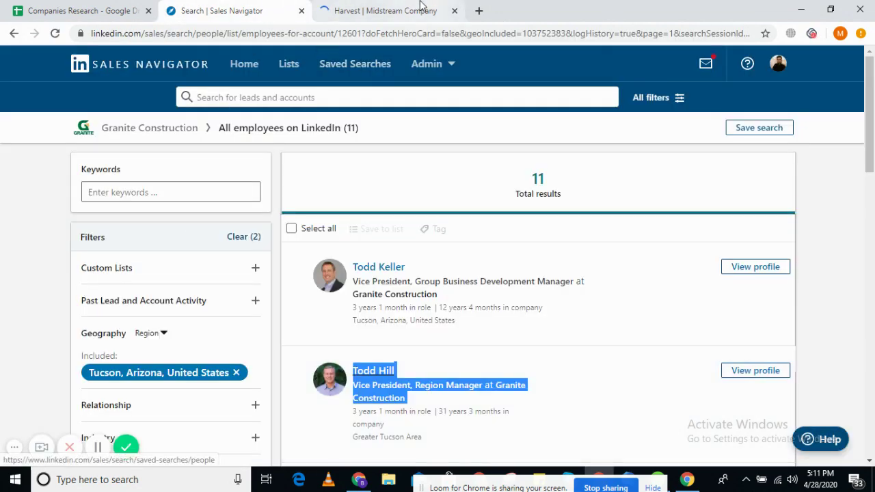
{"action": "left_click", "coordinate": [420, 7]}
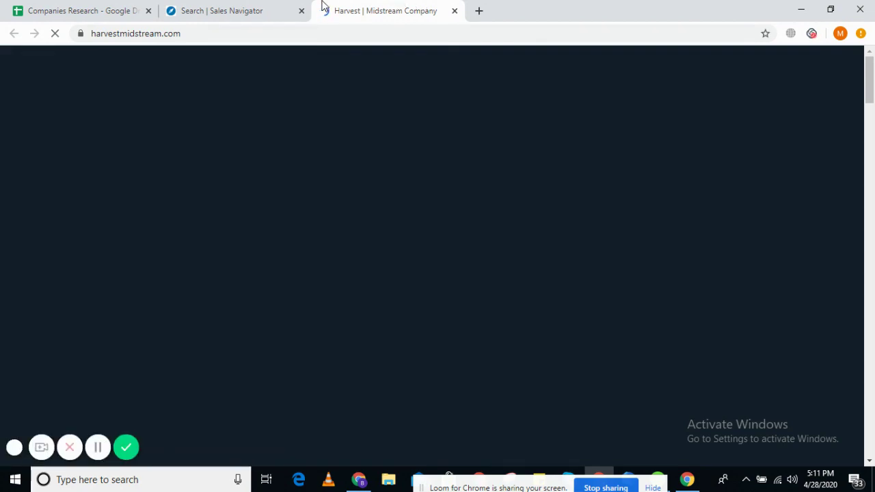
{"action": "left_click_drag", "start_coordinate": [869, 80], "coordinate": [872, 61]}
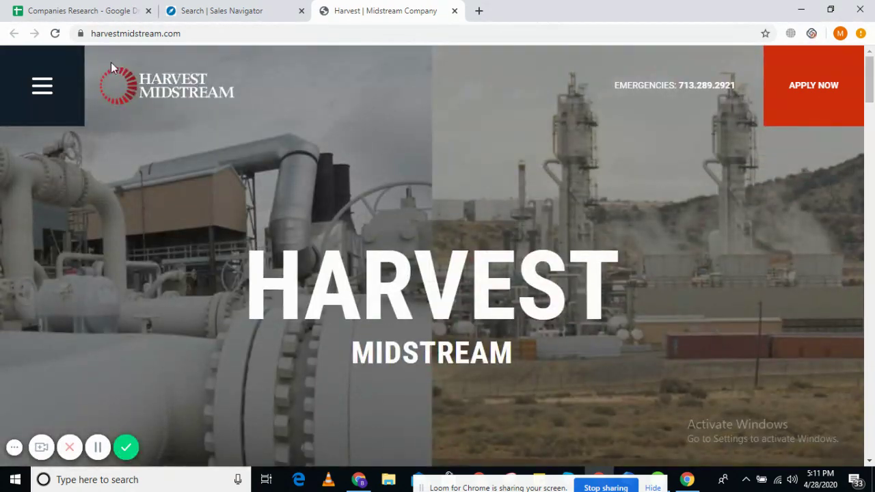
{"action": "left_click", "coordinate": [225, 10]}
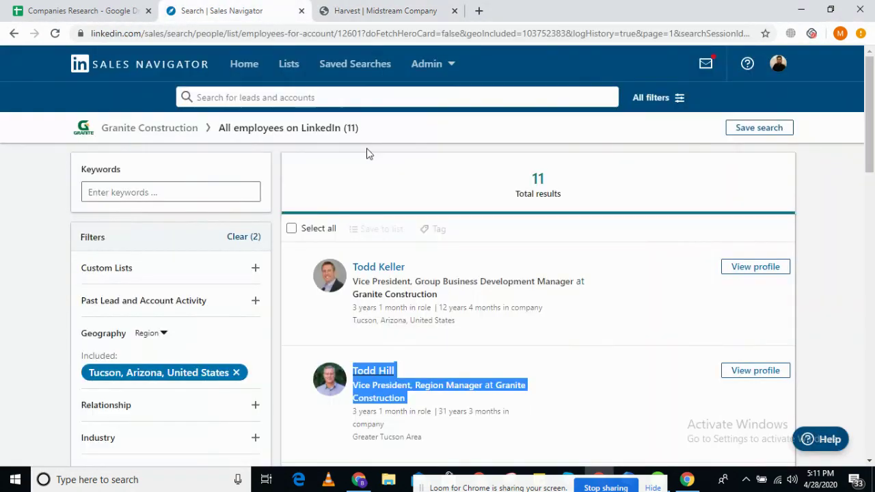
- Search Sales Navigator for Harvest Midstream, view its 2 account results, then open the Harvest site menu
{"action": "left_click", "coordinate": [357, 99]}
{"action": "type", "text": "Harvest Midstream"}
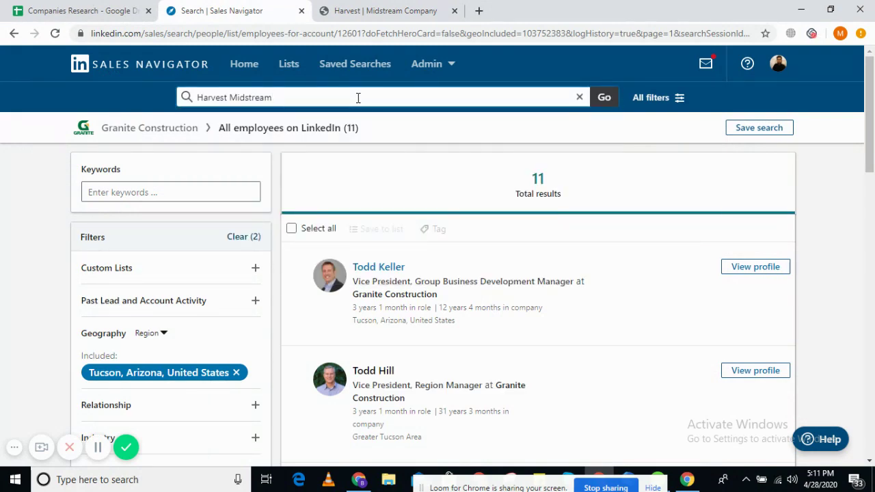
{"action": "key", "text": "Return"}
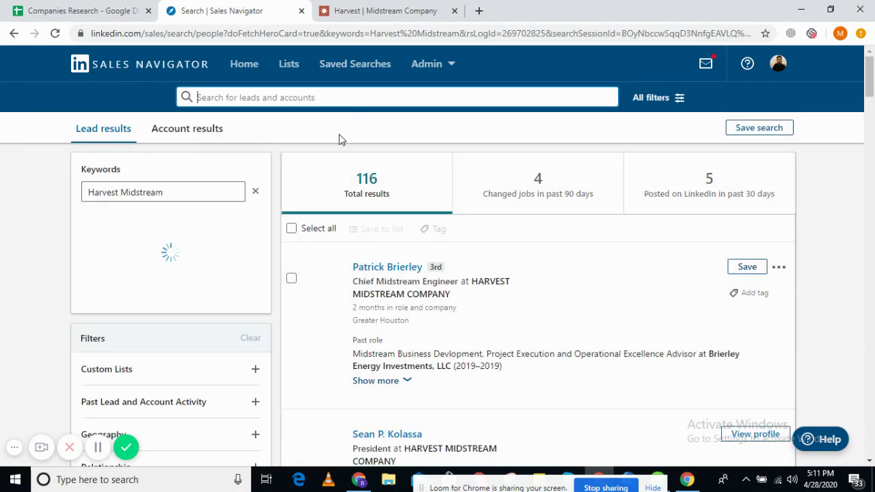
{"action": "left_click", "coordinate": [182, 135]}
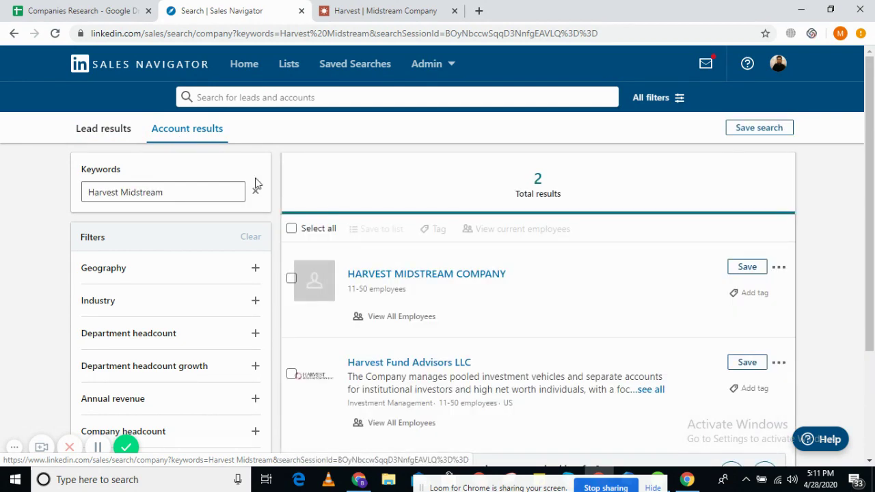
{"action": "scroll", "coordinate": [490, 236], "scroll_direction": "down", "scroll_amount": 3}
{"action": "scroll", "coordinate": [492, 234], "scroll_direction": "up", "scroll_amount": 3}
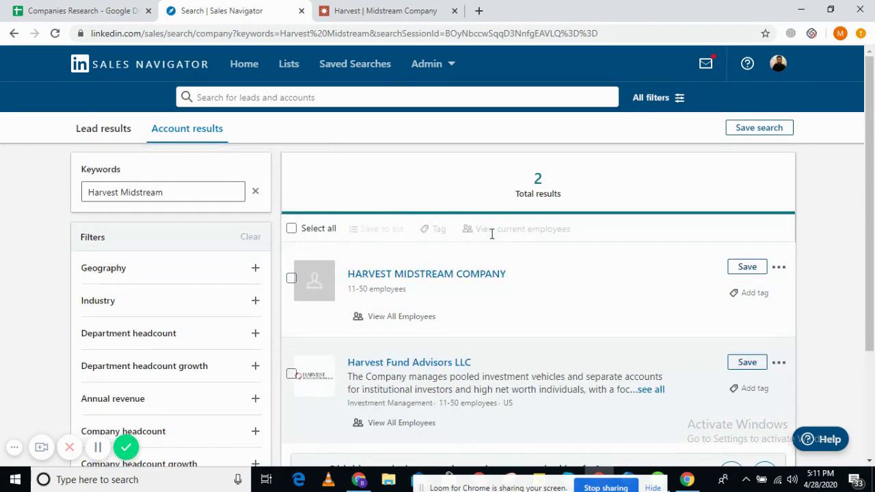
{"action": "left_click", "coordinate": [383, 10]}
{"action": "left_click", "coordinate": [26, 90]}
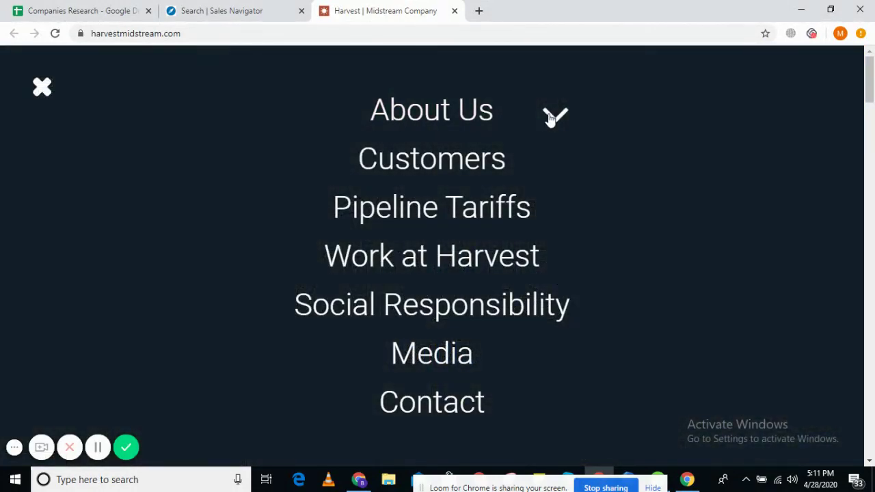
- Open the Leadership page under About Us and browse the leader cards
{"action": "left_click", "coordinate": [554, 115]}
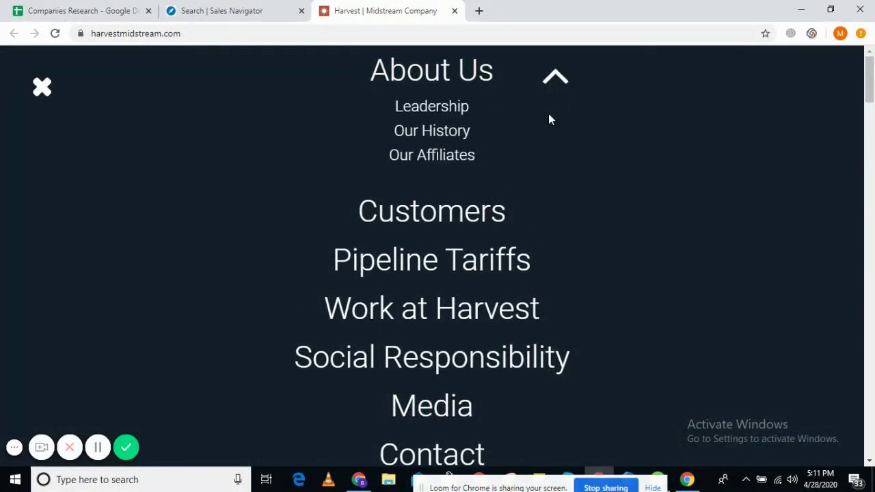
{"action": "left_click", "coordinate": [440, 112]}
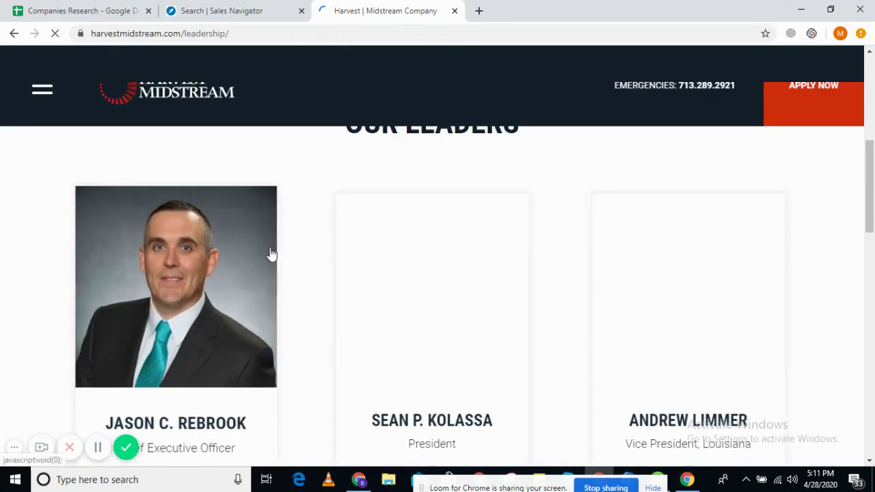
{"action": "scroll", "coordinate": [269, 253], "scroll_direction": "down", "scroll_amount": 2}
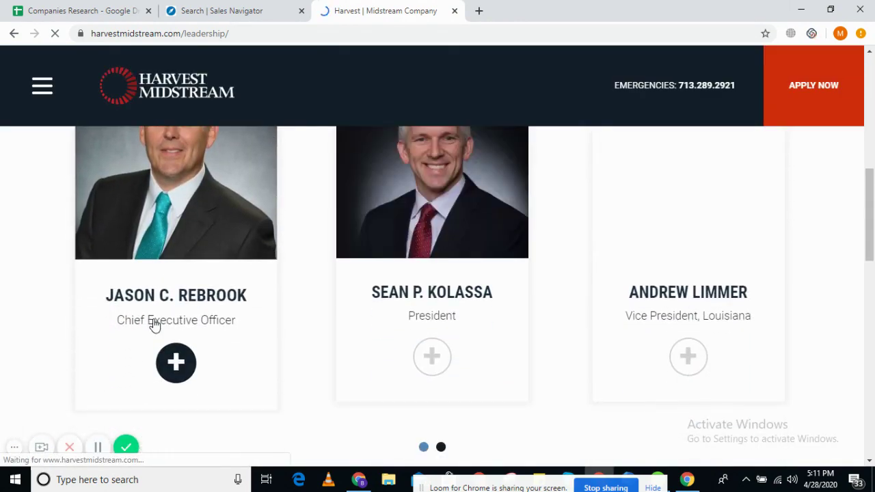
{"action": "scroll", "coordinate": [154, 326], "scroll_direction": "down", "scroll_amount": 4}
{"action": "scroll", "coordinate": [155, 325], "scroll_direction": "up", "scroll_amount": 2}
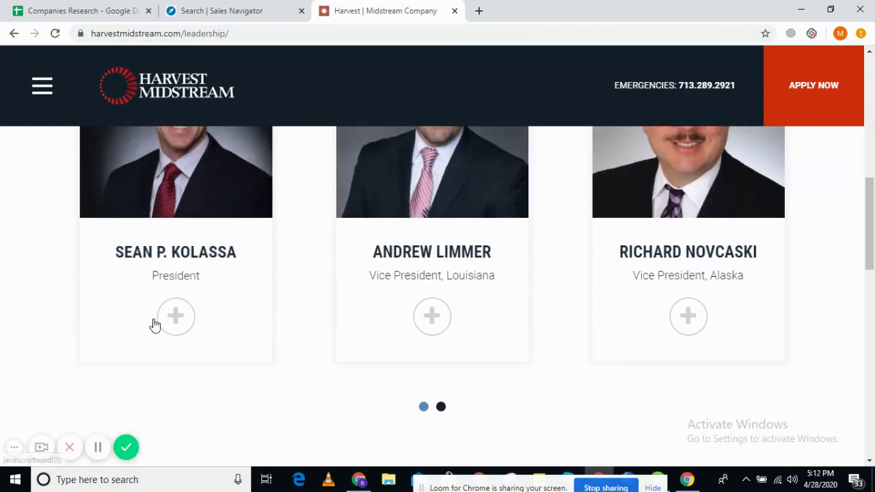
{"action": "scroll", "coordinate": [155, 326], "scroll_direction": "up", "scroll_amount": 2}
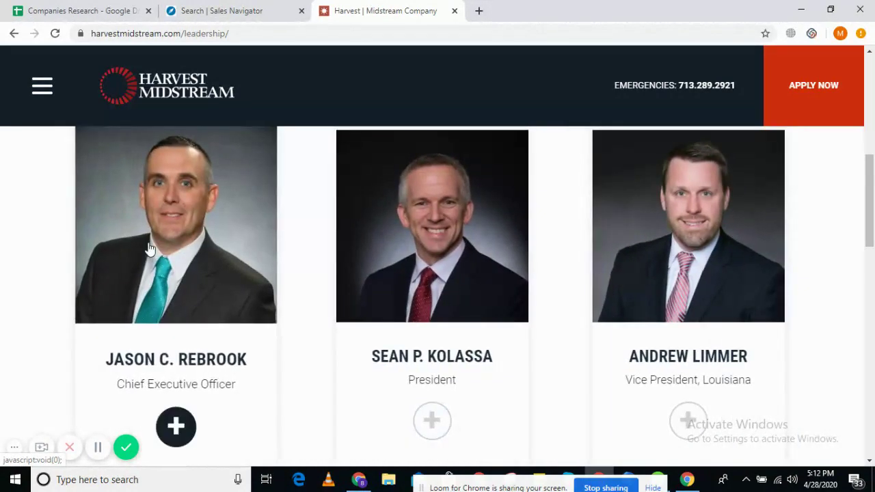
- Copy the Chief Executive Officer's name and title from his bio
{"action": "left_click", "coordinate": [149, 249]}
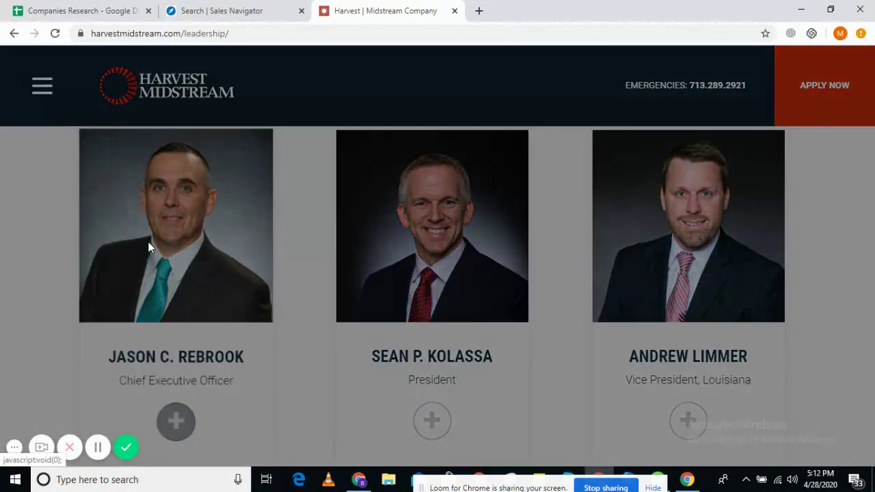
{"action": "left_click_drag", "start_coordinate": [367, 312], "coordinate": [484, 333]}
{"action": "key", "text": "ctrl+c"}
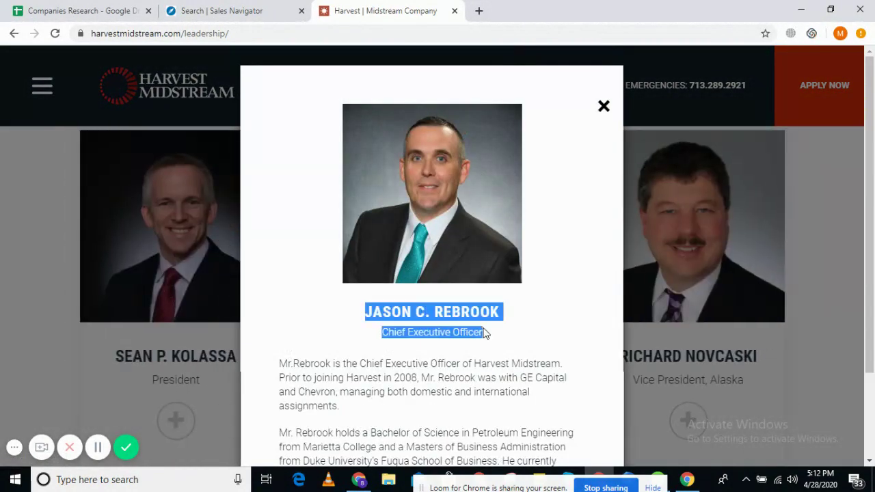
{"action": "left_click", "coordinate": [127, 8]}
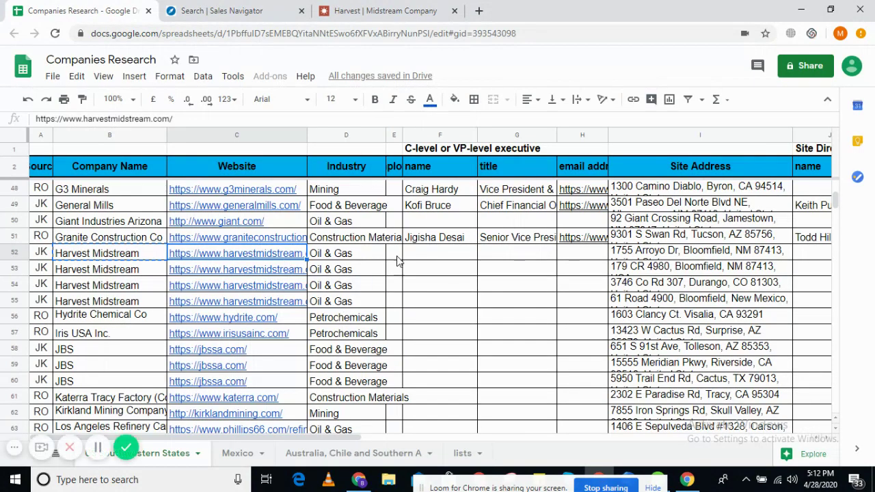
- Paste the CEO's name into F52 and move the title Chief Executive Officer into G52
{"action": "double_click", "coordinate": [443, 260]}
{"action": "key", "text": "ctrl+v"}
{"action": "left_click_drag", "start_coordinate": [509, 263], "coordinate": [397, 266]}
{"action": "key", "text": "ctrl+x"}
{"action": "key", "text": "BackSpace"}
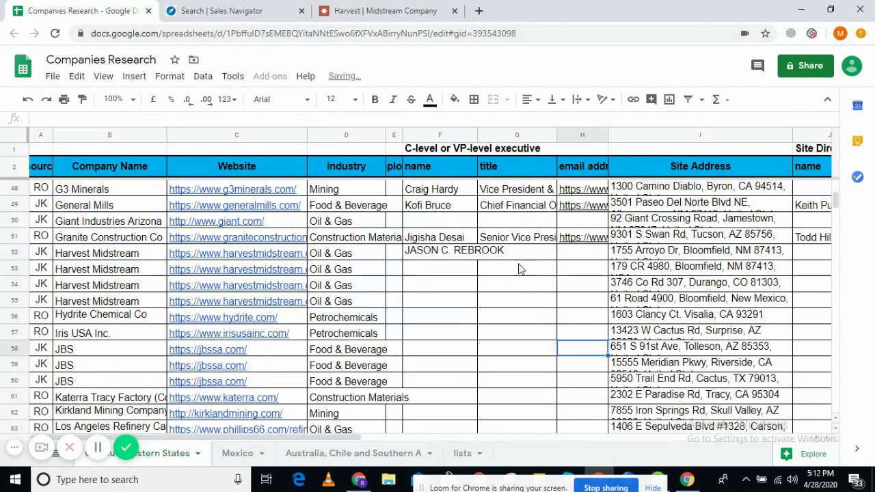
{"action": "left_click", "coordinate": [512, 253]}
{"action": "key", "text": "ctrl+v"}
{"action": "left_click", "coordinate": [513, 285]}
- Enter 'website' as the email source in H52
{"action": "left_click", "coordinate": [577, 256]}
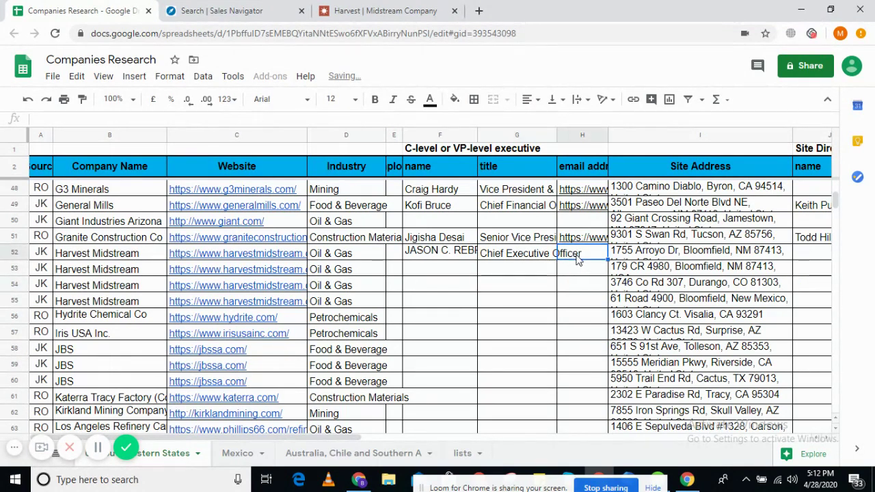
{"action": "left_click", "coordinate": [454, 251]}
{"action": "key", "text": "Return"}
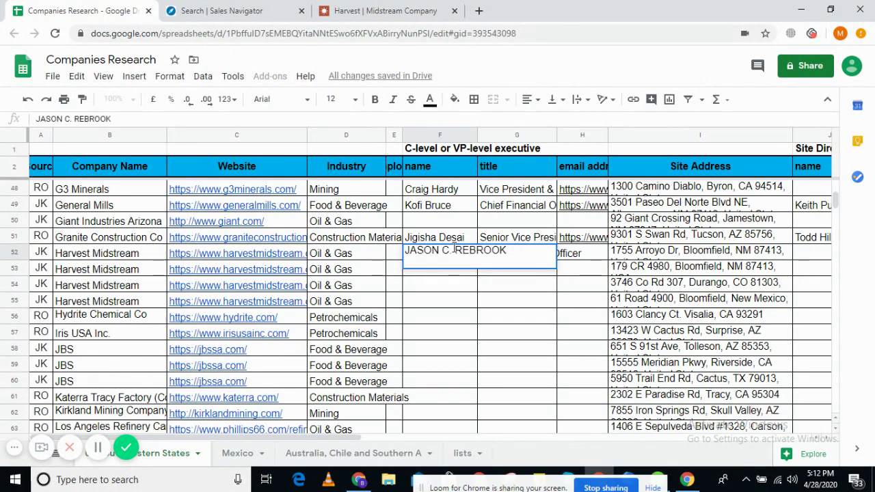
{"action": "left_click", "coordinate": [571, 253]}
{"action": "type", "text": "we"}
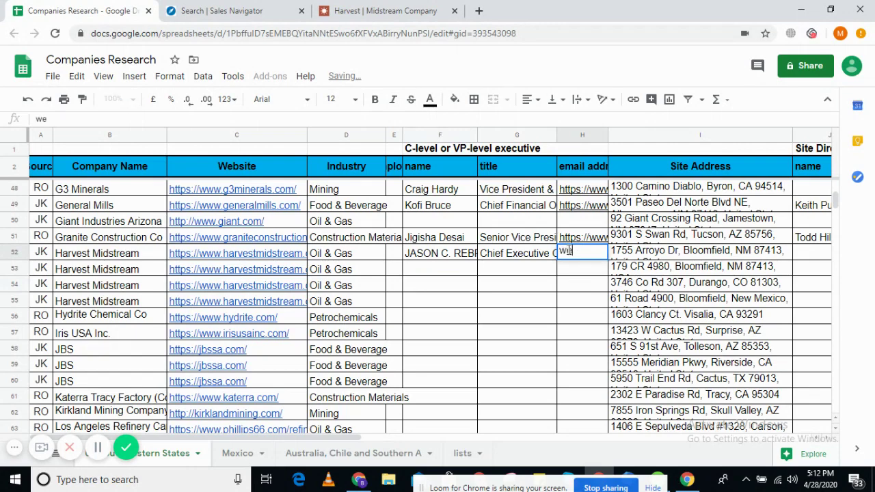
{"action": "type", "text": "bsite"}
{"action": "key", "text": "Return"}
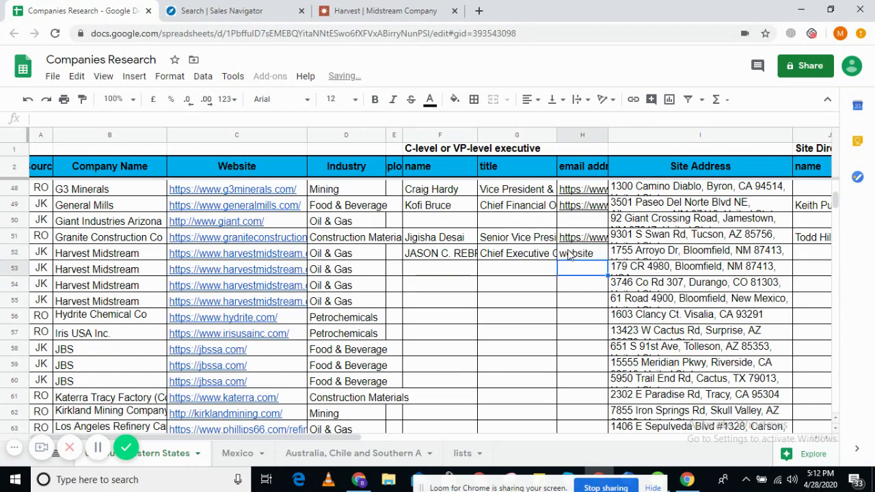
- Move down the sheet to the Hydrite Chemical Co row
{"action": "scroll", "coordinate": [395, 264], "scroll_direction": "up", "scroll_amount": 1}
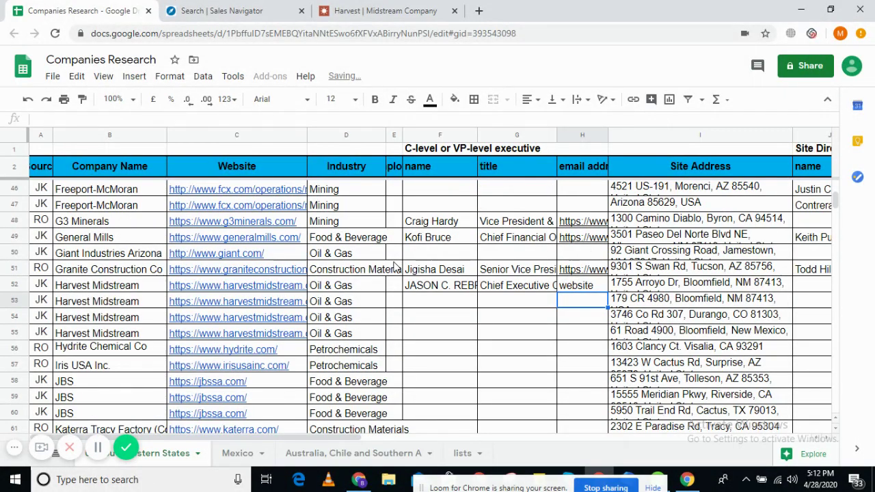
{"action": "left_click_drag", "start_coordinate": [649, 290], "coordinate": [650, 324]}
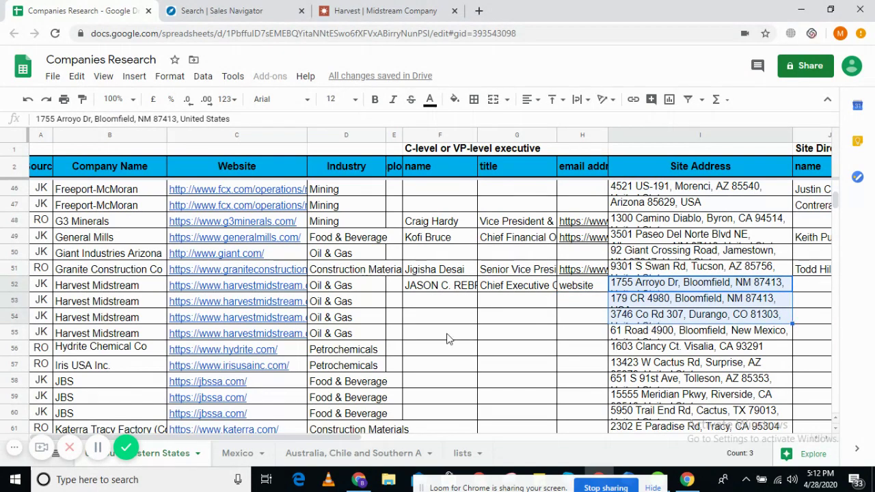
{"action": "left_click", "coordinate": [370, 335]}
{"action": "key", "text": "Down"}
{"action": "key", "text": "Down"}
{"action": "key", "text": "Down"}
{"action": "key", "text": "Down"}
{"action": "key", "text": "Down"}
{"action": "key", "text": "Down"}
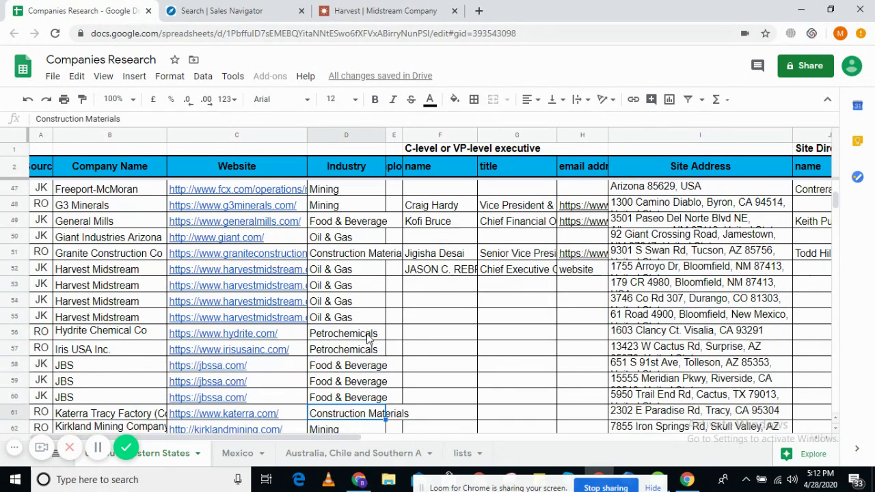
{"action": "key", "text": "Down"}
{"action": "key", "text": "Down"}
{"action": "key", "text": "Down"}
{"action": "key", "text": "Down"}
{"action": "key", "text": "Down"}
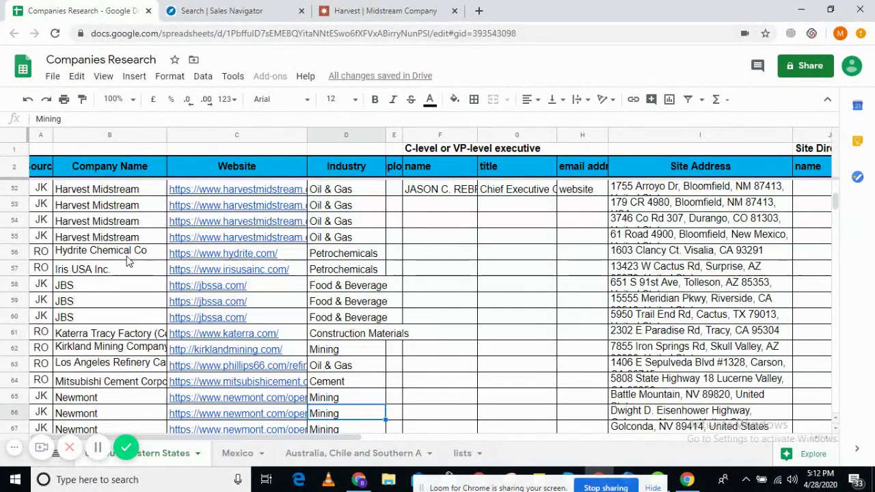
{"action": "left_click", "coordinate": [128, 254]}
- Open hydrite.com from C56 in a new tab and close the Harvest Midstream tab
{"action": "left_click", "coordinate": [177, 254]}
{"action": "left_click", "coordinate": [219, 240]}
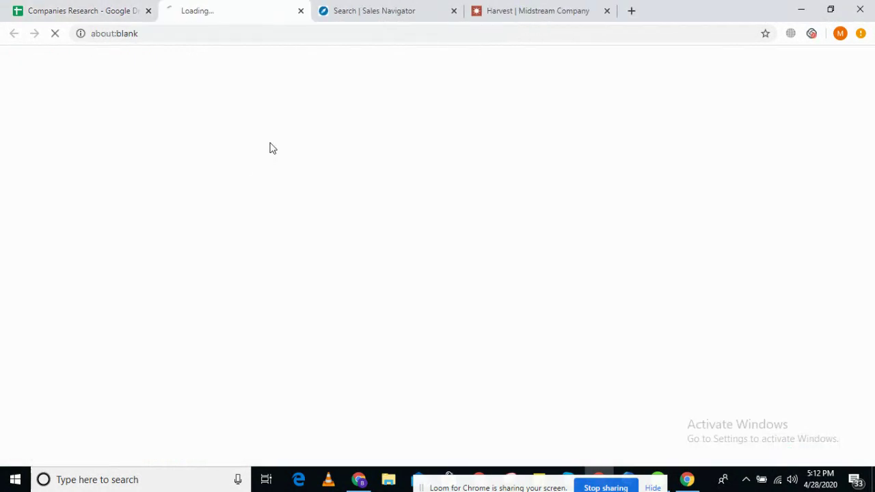
{"action": "left_click", "coordinate": [608, 11]}
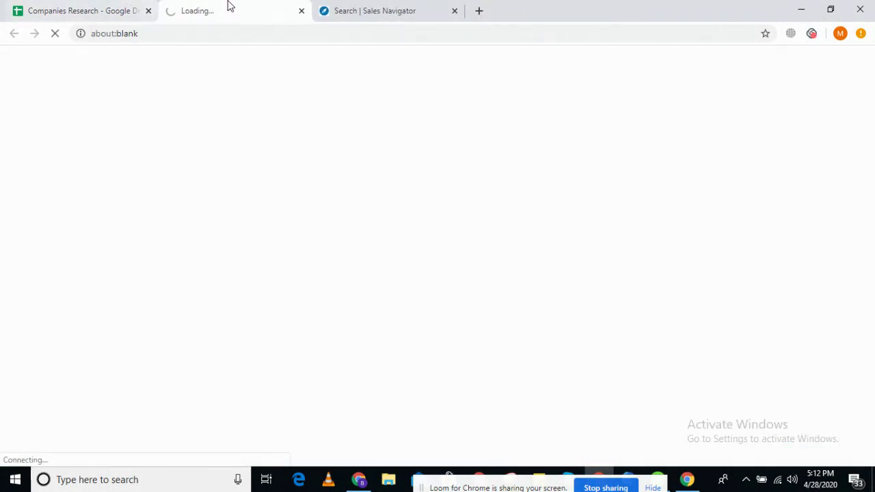
{"action": "left_click", "coordinate": [75, 7]}
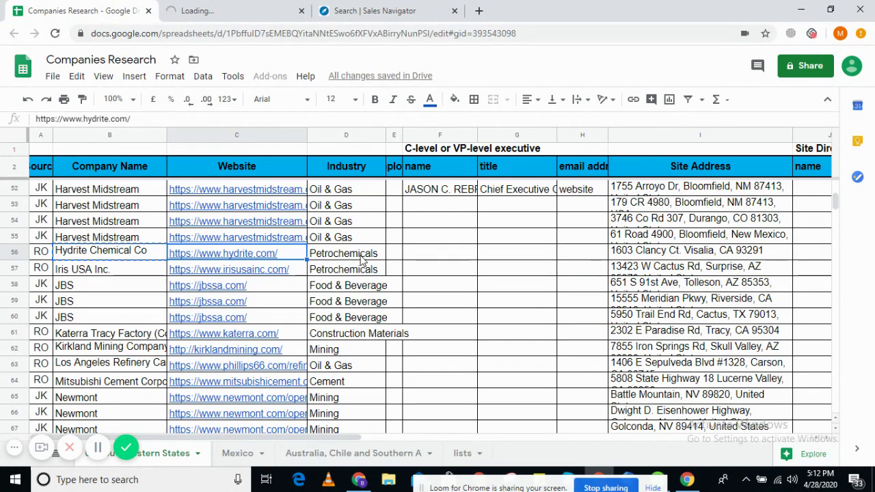
{"action": "left_click", "coordinate": [114, 257]}
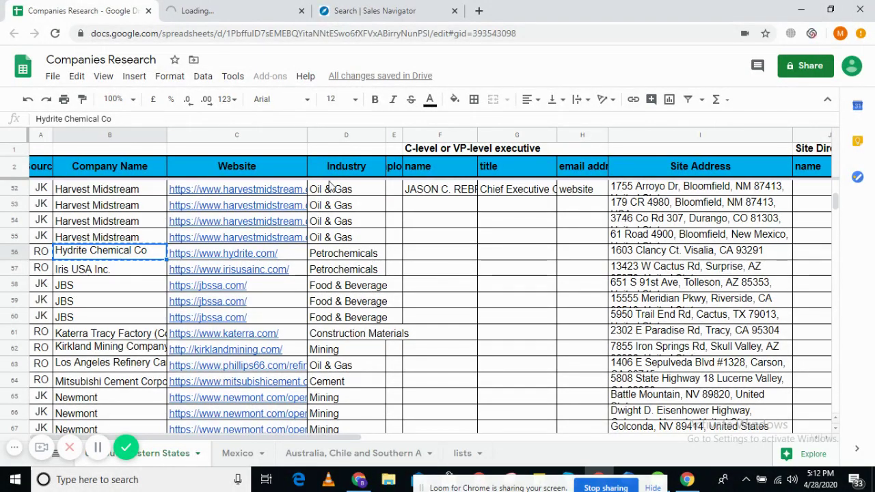
- Wait for the Hydrite website to load, glancing at Sales Navigator and the sheet meanwhile
{"action": "left_click", "coordinate": [287, 8]}
{"action": "left_click", "coordinate": [378, 8]}
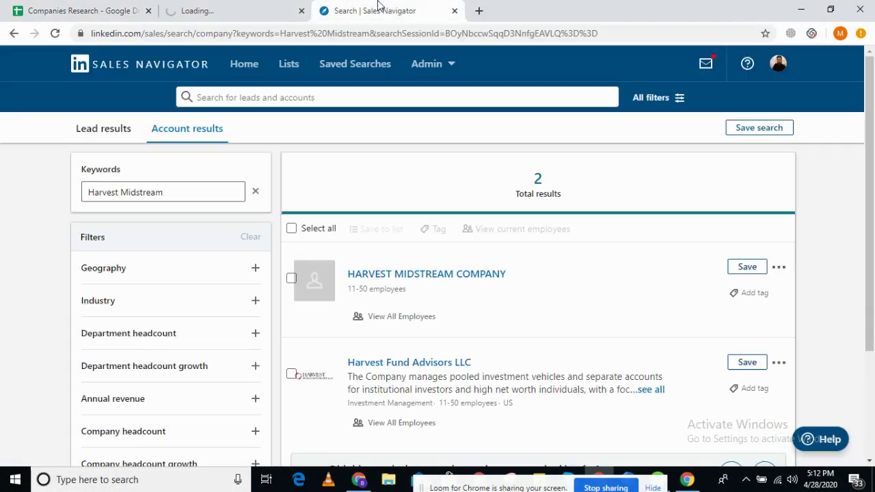
{"action": "scroll", "coordinate": [403, 190], "scroll_direction": "down", "scroll_amount": 2}
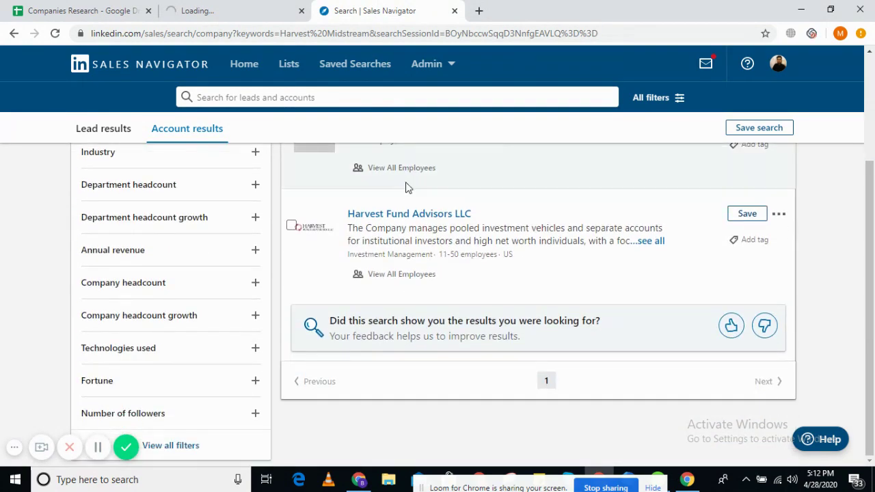
{"action": "scroll", "coordinate": [405, 188], "scroll_direction": "up", "scroll_amount": 2}
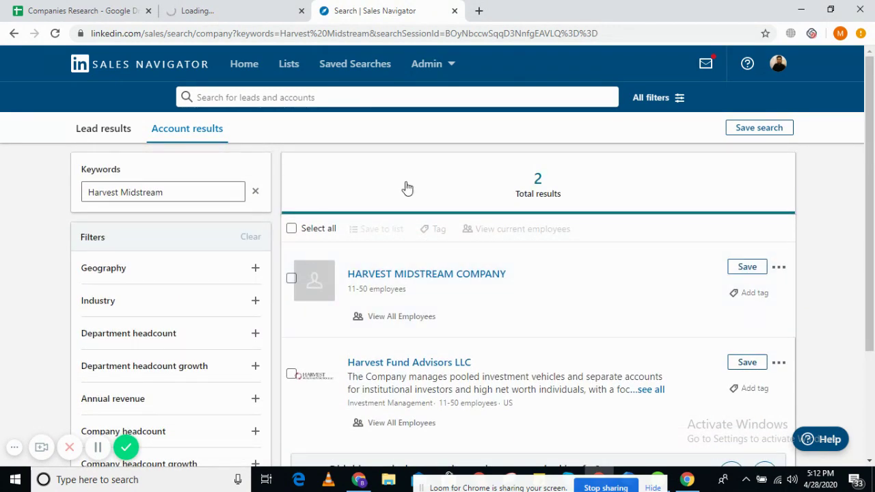
{"action": "left_click", "coordinate": [47, 8]}
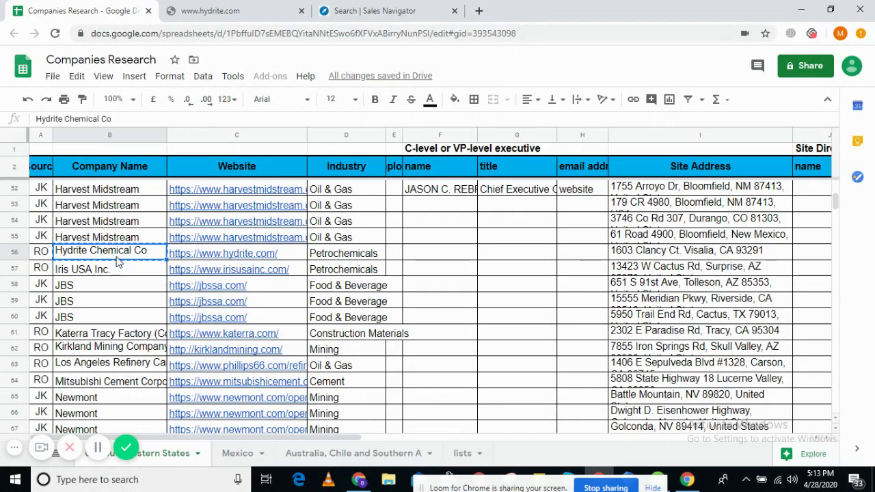
{"action": "left_click", "coordinate": [209, 10]}
{"action": "left_click", "coordinate": [39, 7]}
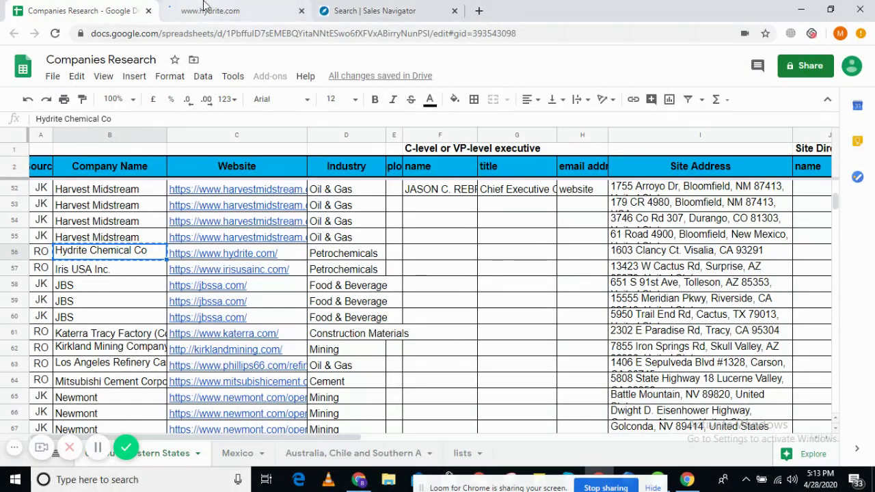
{"action": "left_click", "coordinate": [400, 9]}
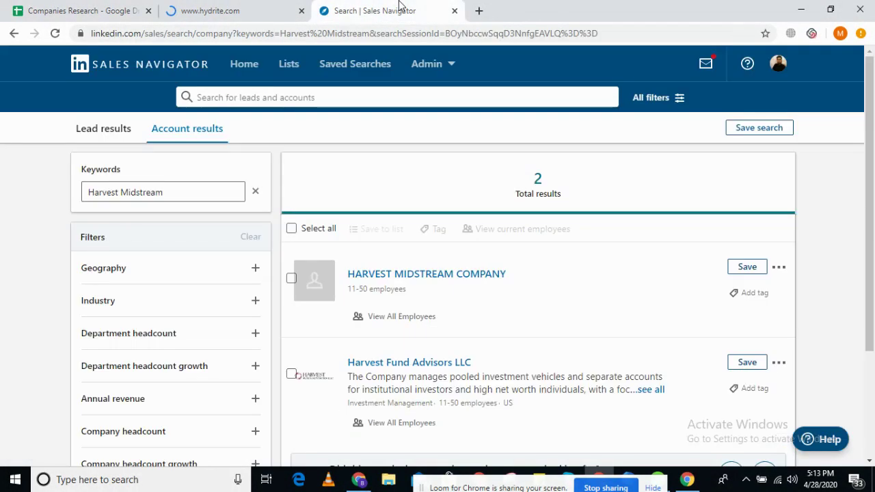
{"action": "left_click", "coordinate": [232, 8]}
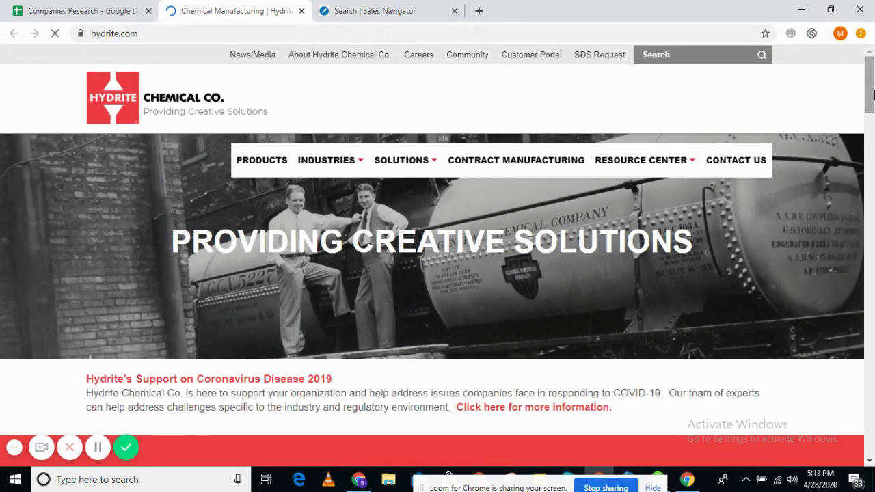
- Scroll the Hydrite homepage down to its footer contact details
{"action": "scroll", "coordinate": [874, 174], "scroll_direction": "down", "scroll_amount": 3}
{"action": "left_click_drag", "start_coordinate": [874, 174], "coordinate": [872, 438]}
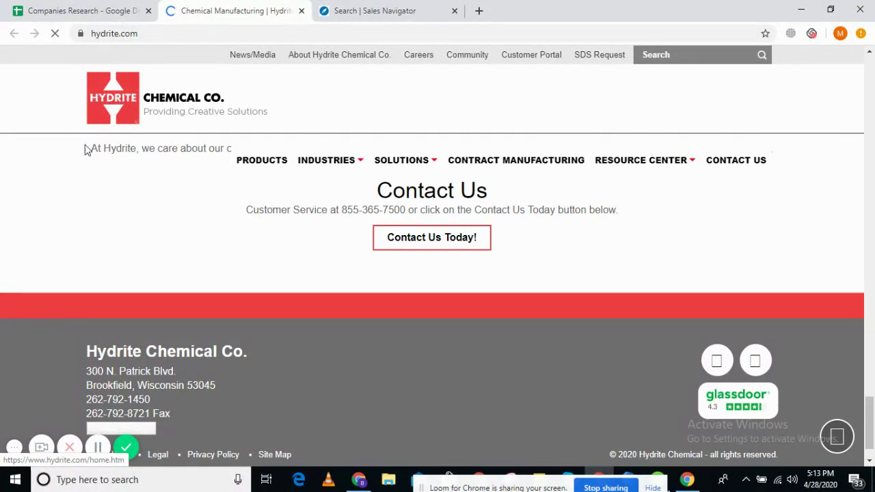
{"action": "left_click", "coordinate": [335, 8]}
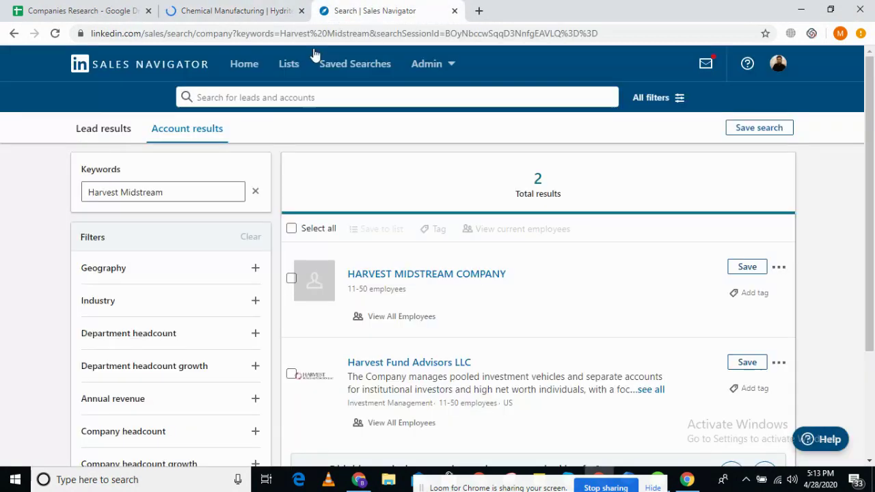
- Enter Hydrite Chemical Co in the Sales Navigator search with the leading quote removed
{"action": "left_click", "coordinate": [270, 96]}
{"action": "type", "text": "\"Hydrite Chemical Co \""}
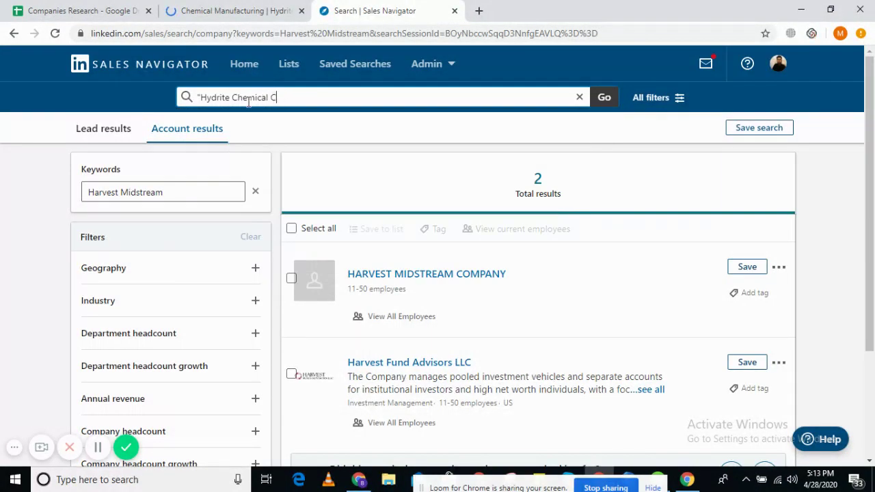
{"action": "left_click", "coordinate": [194, 98]}
{"action": "key", "text": "BackSpace"}
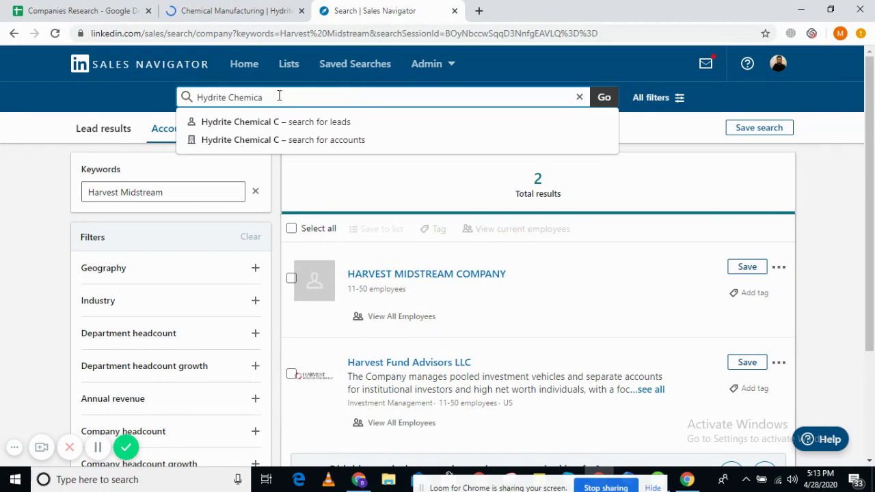
{"action": "left_click", "coordinate": [229, 8]}
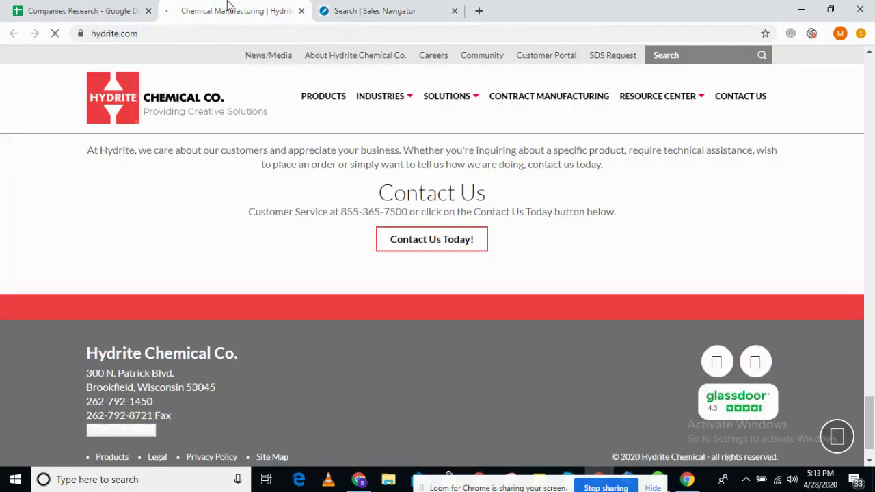
{"action": "left_click", "coordinate": [335, 9]}
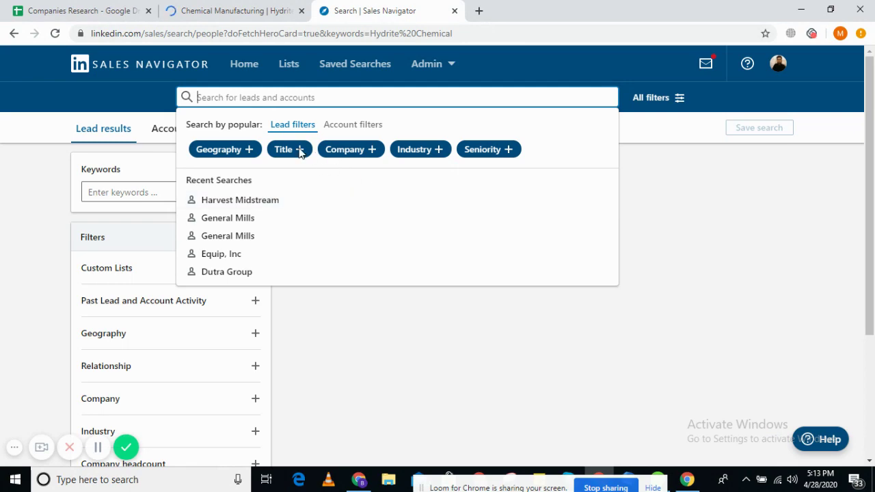
- Run the Hydrite Chemical lead search and open the related Hydrite account page
{"action": "left_click", "coordinate": [171, 253]}
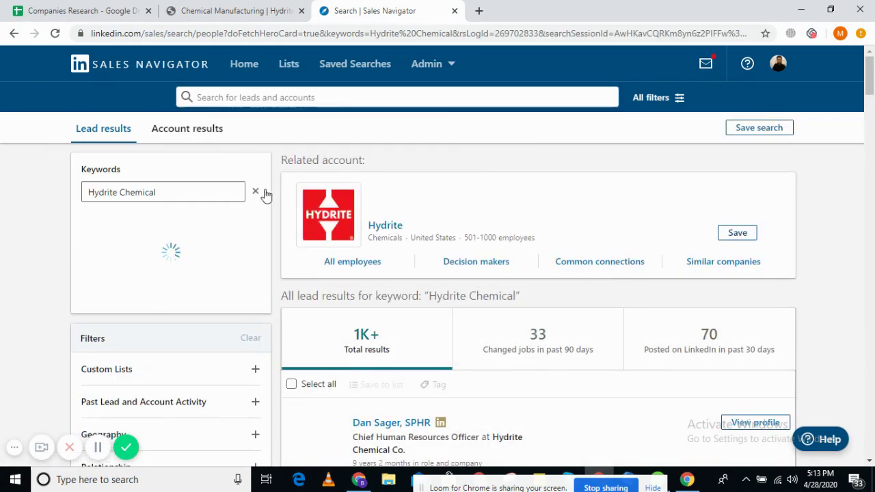
{"action": "left_click", "coordinate": [191, 10]}
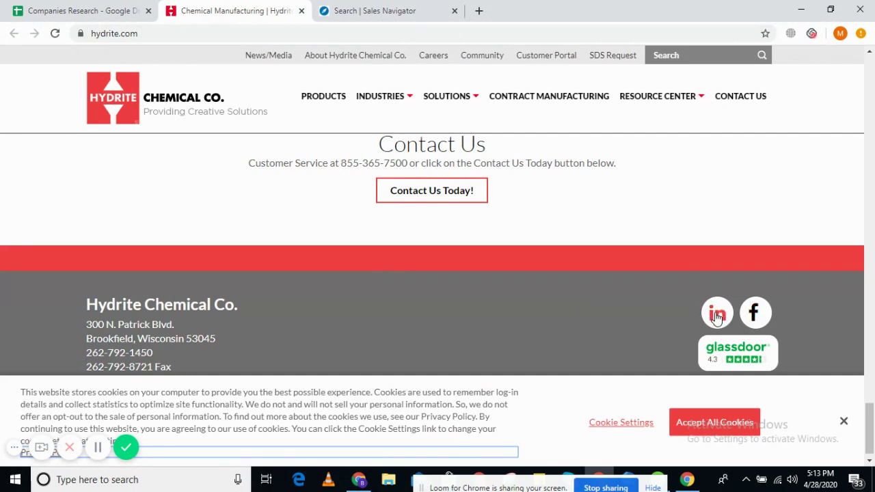
{"action": "left_click", "coordinate": [345, 10]}
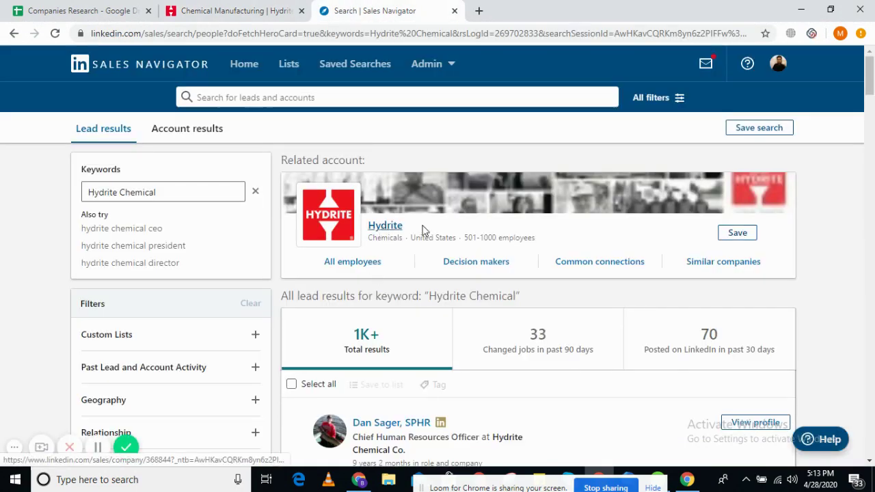
{"action": "left_click", "coordinate": [382, 227]}
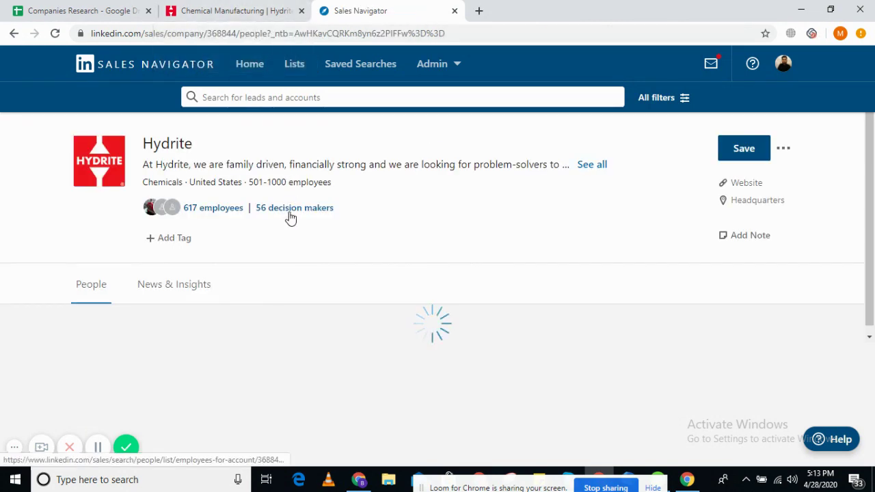
- Open Hydrite's 56 decision makers in a background tab and check the Wisconsin footer address
{"action": "middle_click", "coordinate": [306, 212]}
{"action": "left_click", "coordinate": [229, 8]}
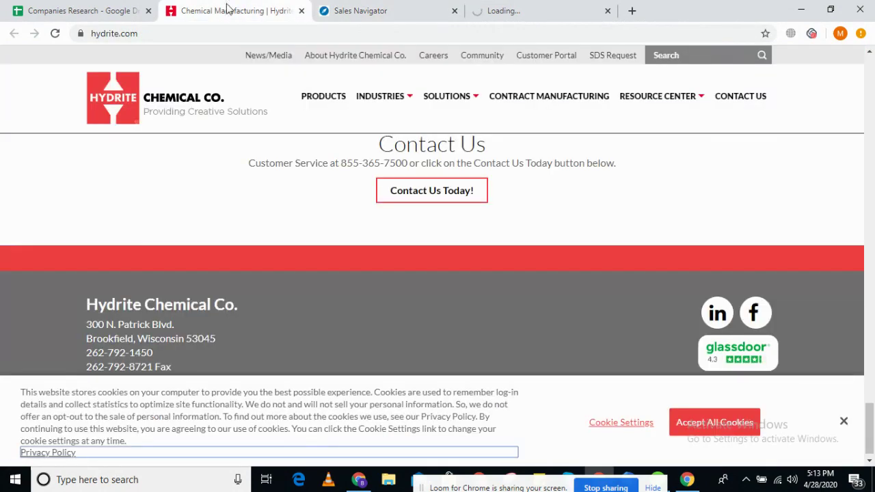
{"action": "scroll", "coordinate": [362, 317], "scroll_direction": "down", "scroll_amount": 1}
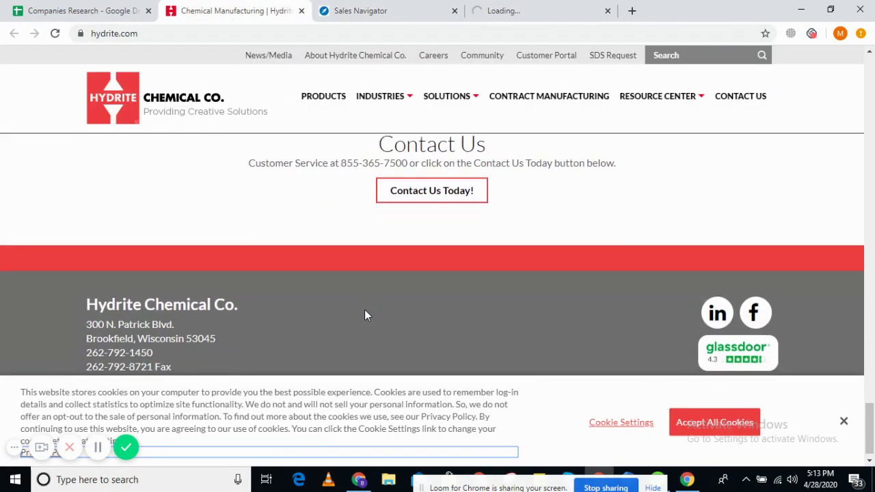
{"action": "scroll", "coordinate": [871, 431], "scroll_direction": "down", "scroll_amount": 1}
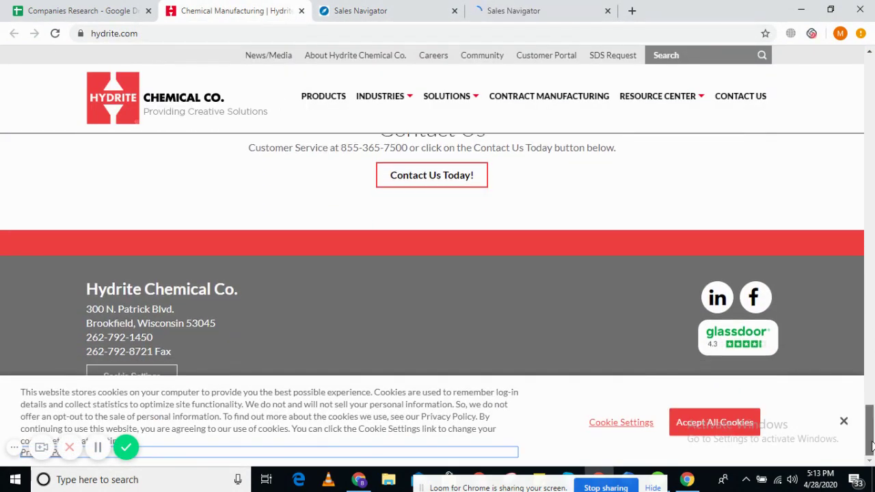
{"action": "left_click", "coordinate": [843, 421]}
{"action": "left_click_drag", "start_coordinate": [138, 323], "coordinate": [178, 322]}
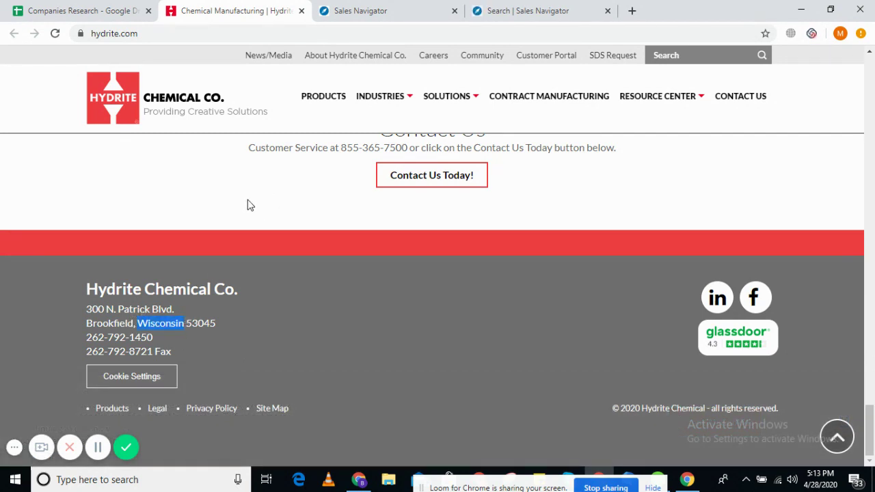
- Check Hydrite's Headquarters, then search its employee list for the keyword 'chief'
{"action": "left_click", "coordinate": [425, 5]}
{"action": "mouse_move", "coordinate": [758, 205]}
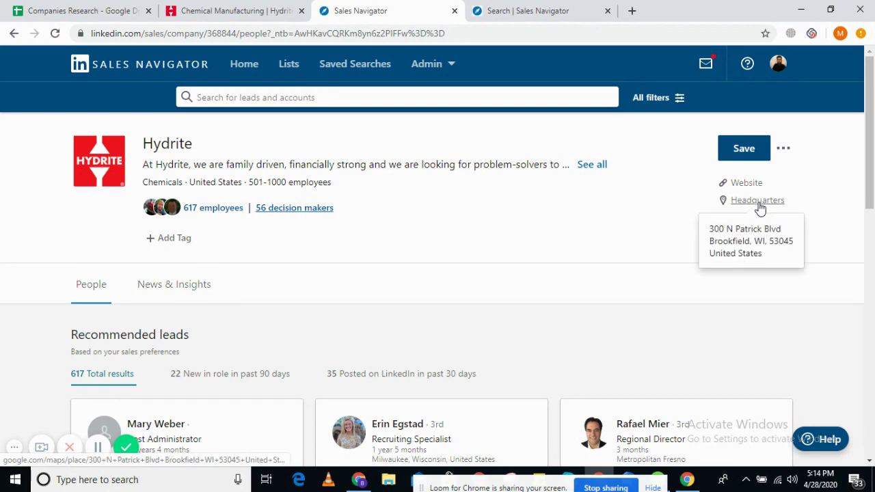
{"action": "left_click", "coordinate": [525, 6]}
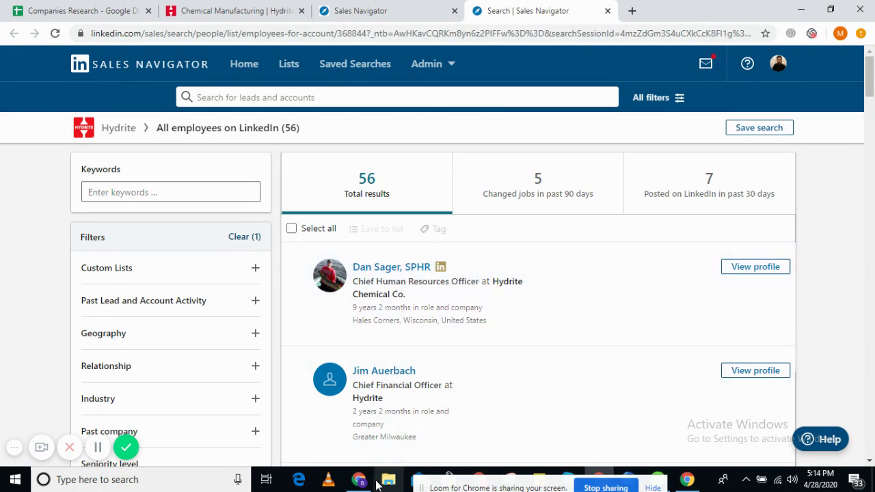
{"action": "left_click_drag", "start_coordinate": [389, 438], "coordinate": [303, 353]}
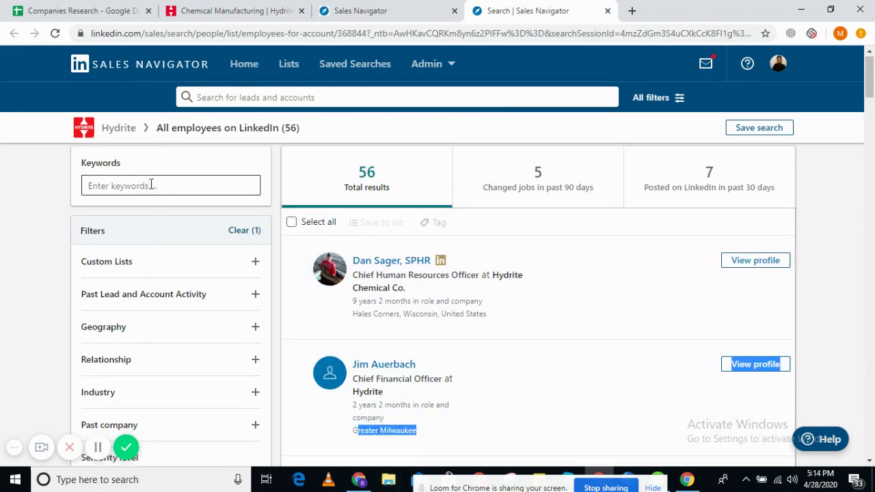
{"action": "left_click", "coordinate": [151, 185]}
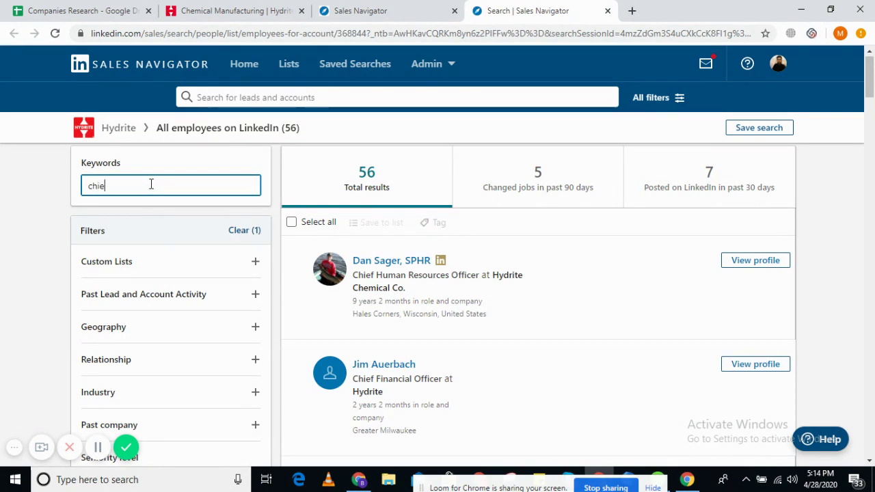
{"action": "type", "text": "chief"}
{"action": "key", "text": "Return"}
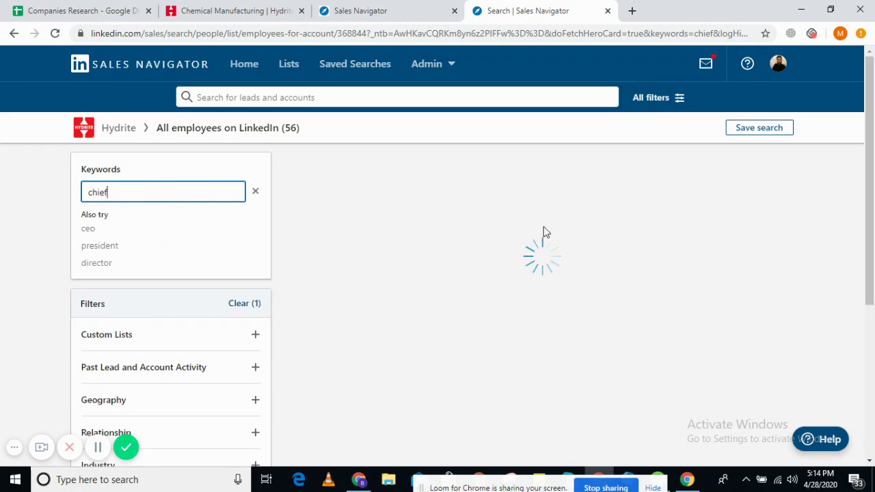
- Open the Chief Financial Officer's Sales Navigator profile in a new tab
{"action": "scroll", "coordinate": [666, 246], "scroll_direction": "down", "scroll_amount": 2}
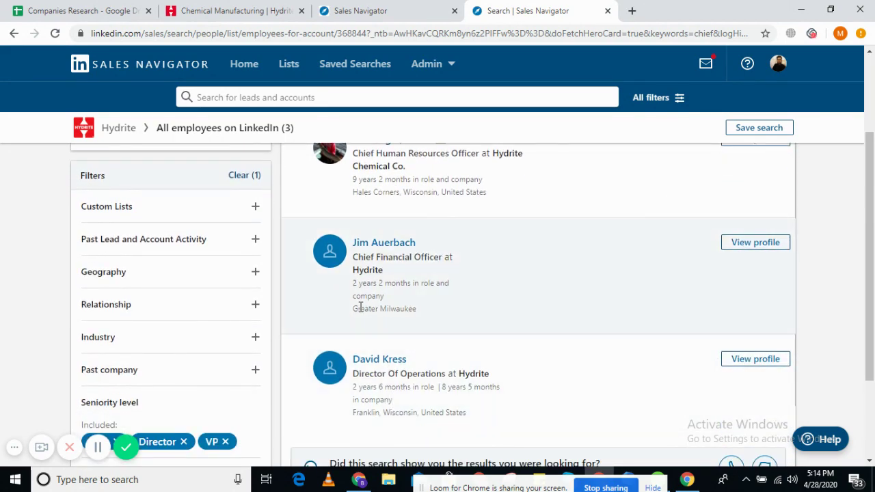
{"action": "scroll", "coordinate": [384, 273], "scroll_direction": "up", "scroll_amount": 1}
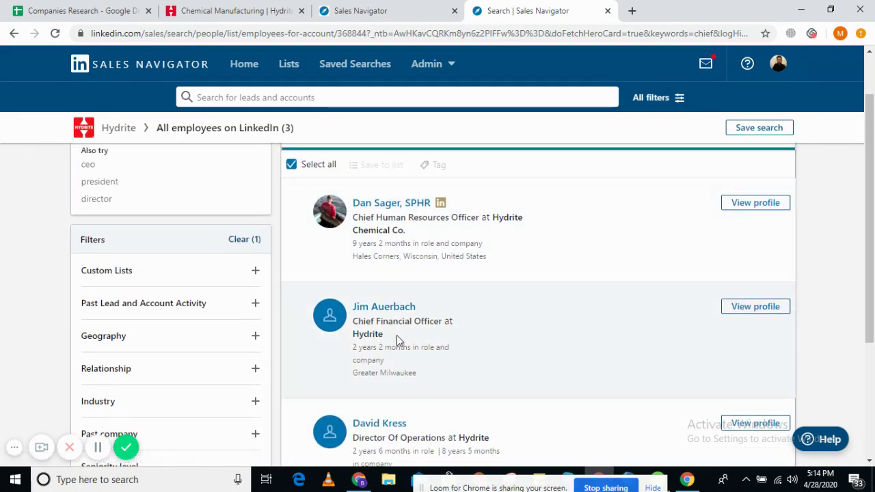
{"action": "left_click_drag", "start_coordinate": [376, 219], "coordinate": [412, 220]}
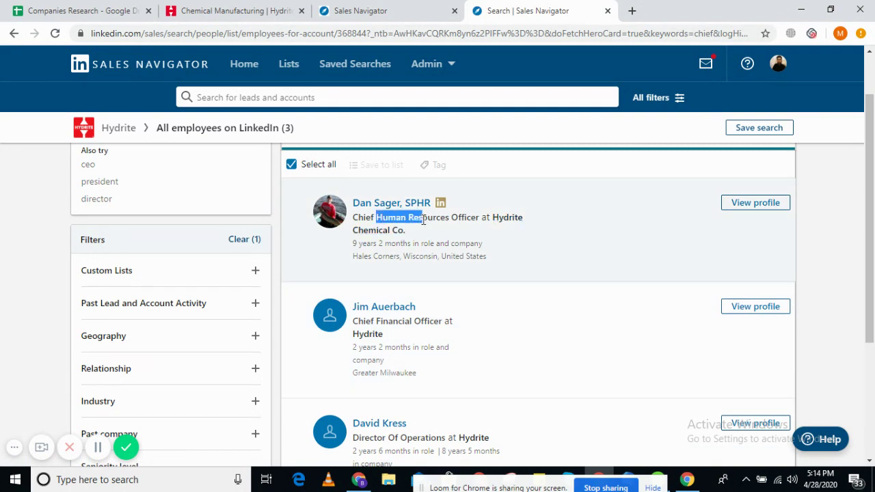
{"action": "right_click", "coordinate": [375, 305]}
{"action": "left_click", "coordinate": [400, 309]}
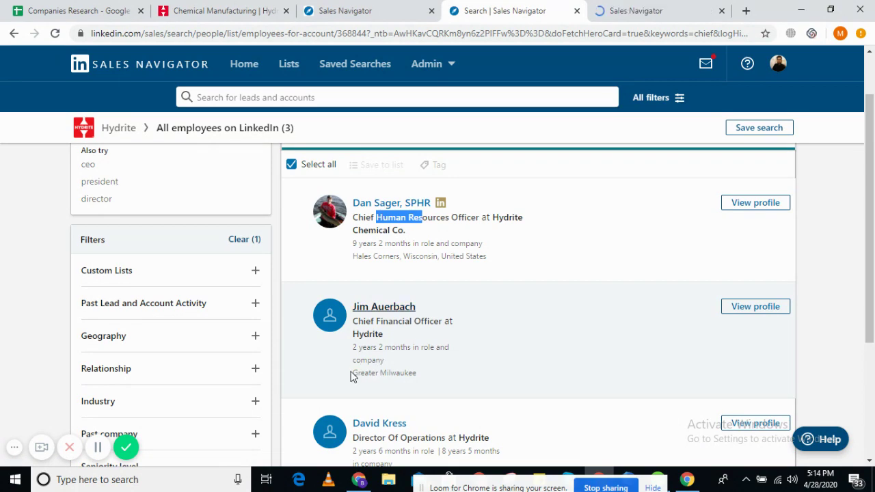
{"action": "left_click_drag", "start_coordinate": [355, 372], "coordinate": [417, 373]}
{"action": "left_click", "coordinate": [402, 371]}
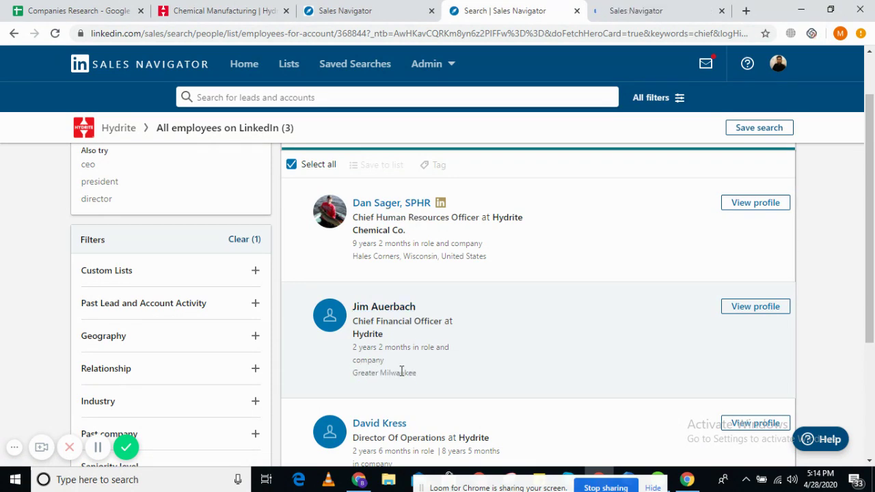
- Google the CFO's name and title and open his public LinkedIn profile
{"action": "left_click", "coordinate": [266, 6]}
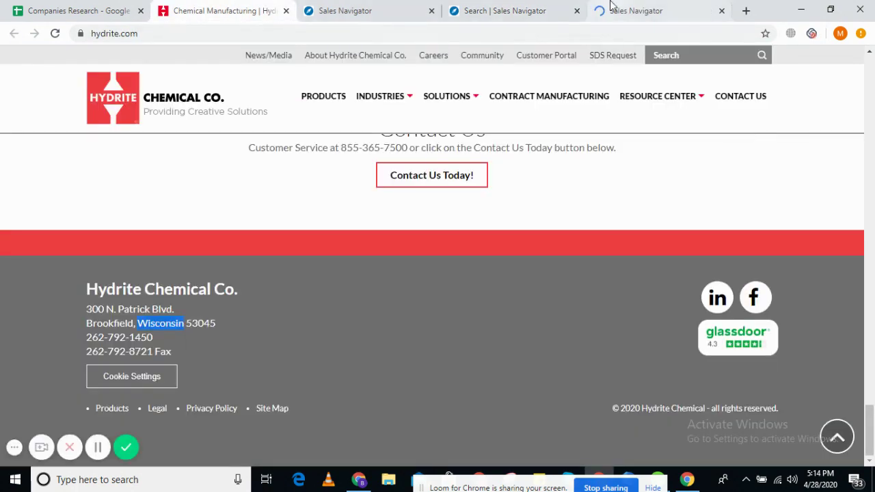
{"action": "left_click", "coordinate": [611, 5]}
{"action": "left_click", "coordinate": [369, 10]}
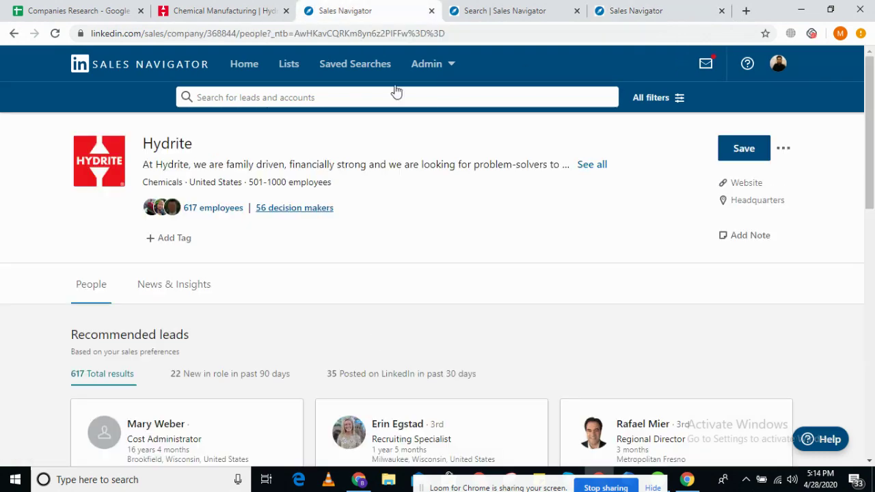
{"action": "left_click", "coordinate": [218, 10]}
{"action": "left_click", "coordinate": [522, 5]}
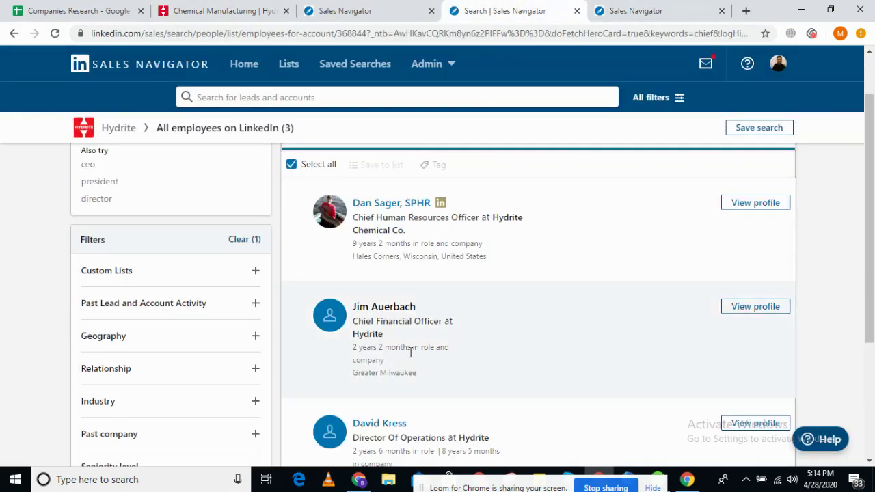
{"action": "left_click_drag", "start_coordinate": [386, 338], "coordinate": [354, 306]}
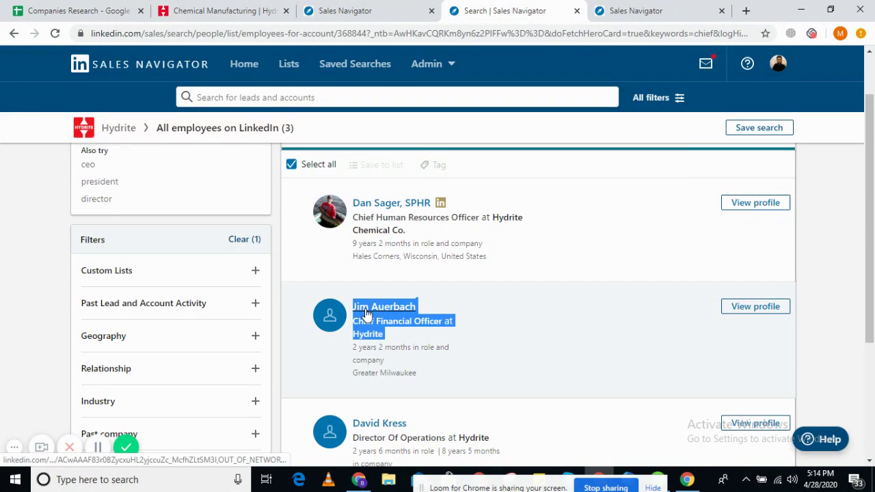
{"action": "right_click", "coordinate": [362, 315]}
{"action": "left_click", "coordinate": [472, 262]}
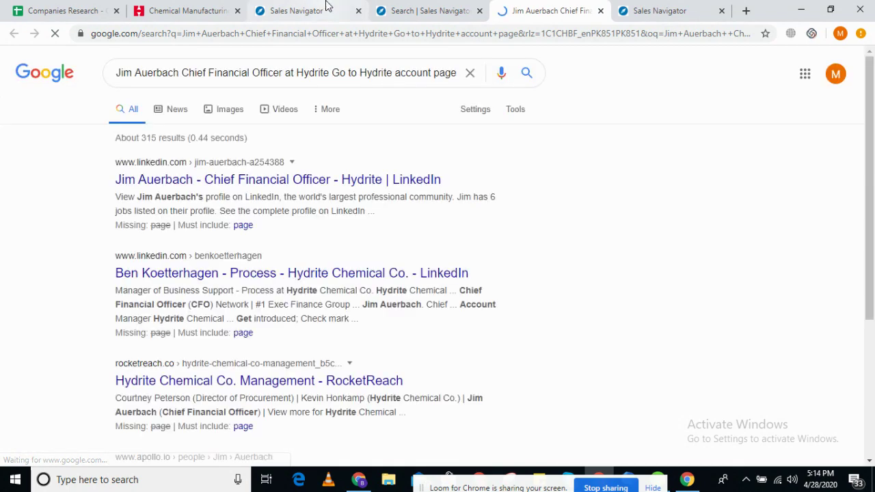
{"action": "left_click", "coordinate": [234, 180]}
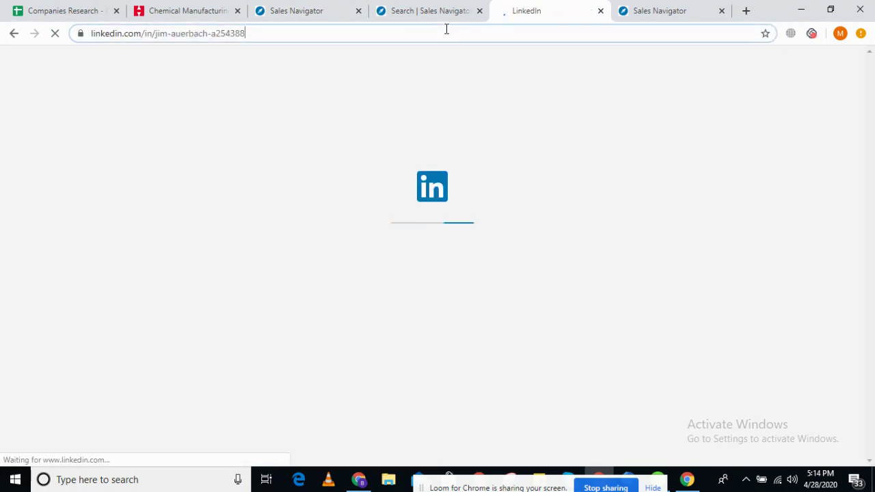
- Take the profile's web address and go to Hydrite's row in Companies Research
{"action": "left_click", "coordinate": [446, 28]}
{"action": "key", "text": "ctrl+c"}
{"action": "left_click", "coordinate": [31, 9]}
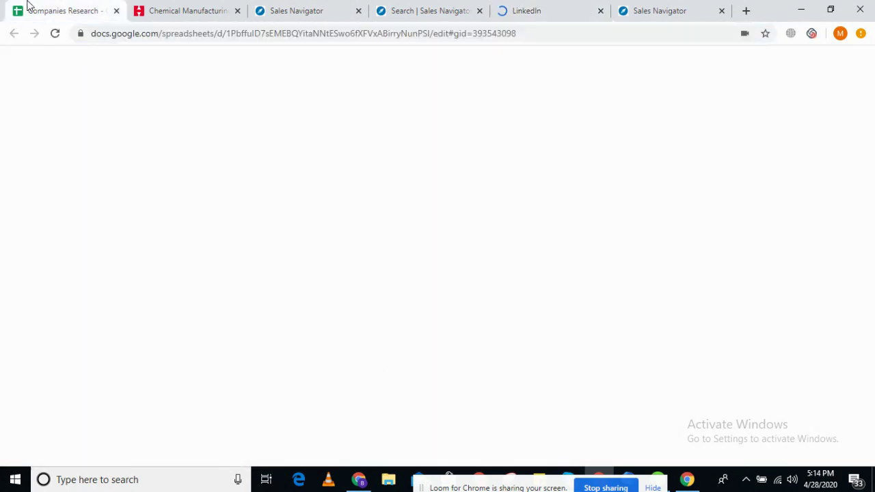
{"action": "left_click", "coordinate": [371, 253]}
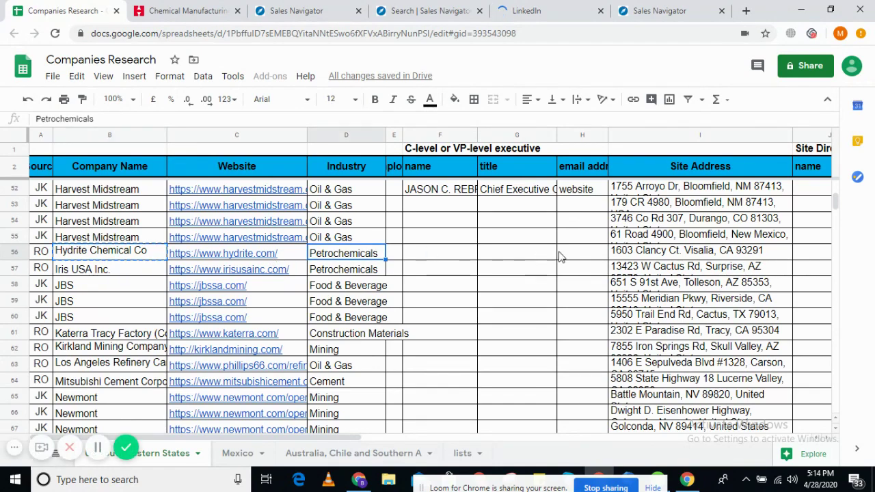
- Paste the CFO's LinkedIn link into H56 and copy his name and title from the profile
{"action": "left_click", "coordinate": [568, 256]}
{"action": "key", "text": "ctrl+v"}
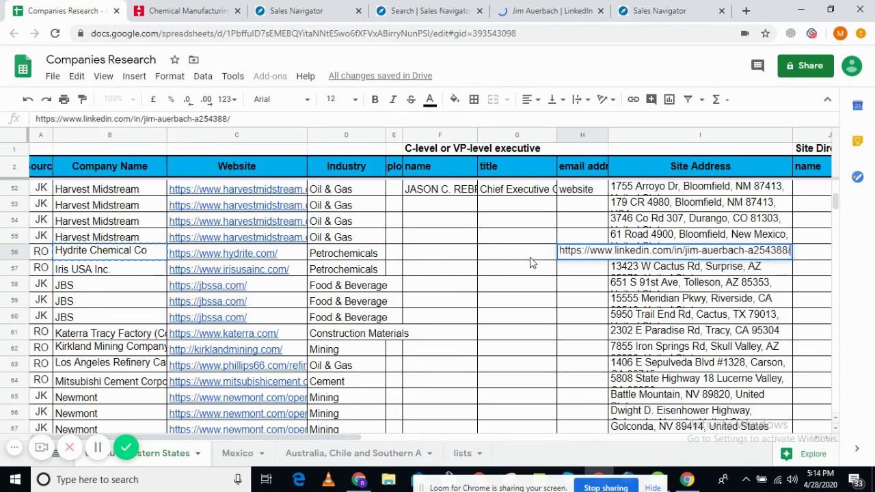
{"action": "left_click", "coordinate": [531, 259]}
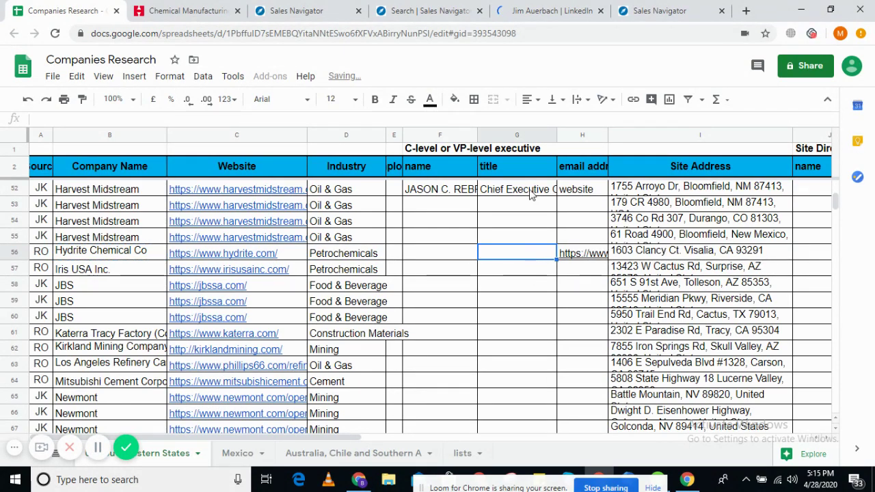
{"action": "left_click", "coordinate": [549, 7]}
{"action": "left_click", "coordinate": [204, 301]}
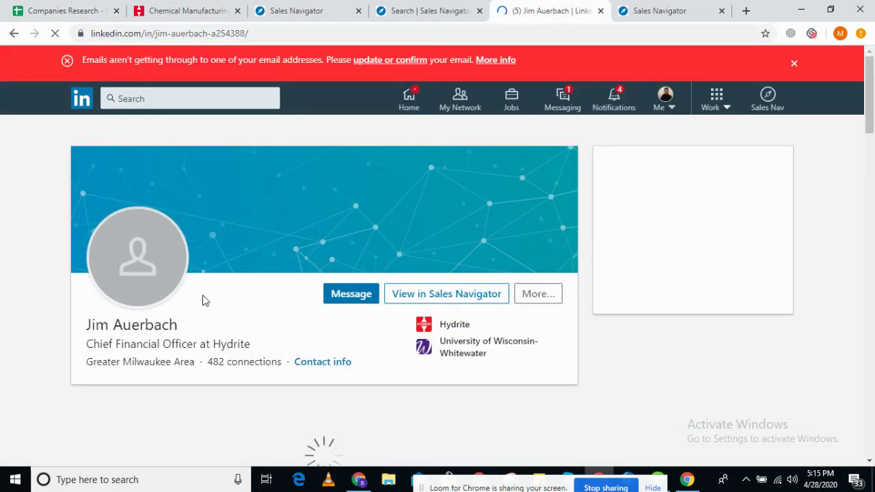
{"action": "left_click_drag", "start_coordinate": [85, 324], "coordinate": [199, 343]}
{"action": "left_click", "coordinate": [191, 10]}
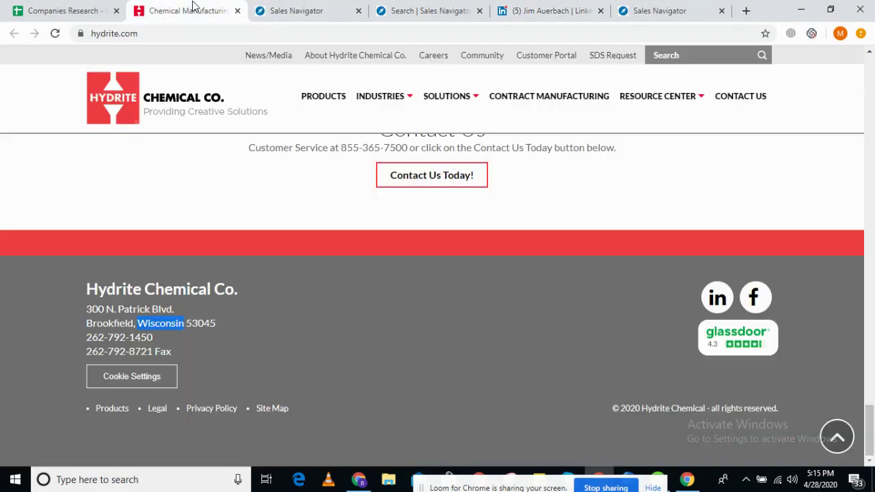
{"action": "left_click", "coordinate": [71, 7]}
- Fill F56 with the CFO's name and G56 with Chief Financial Officer
{"action": "double_click", "coordinate": [446, 252]}
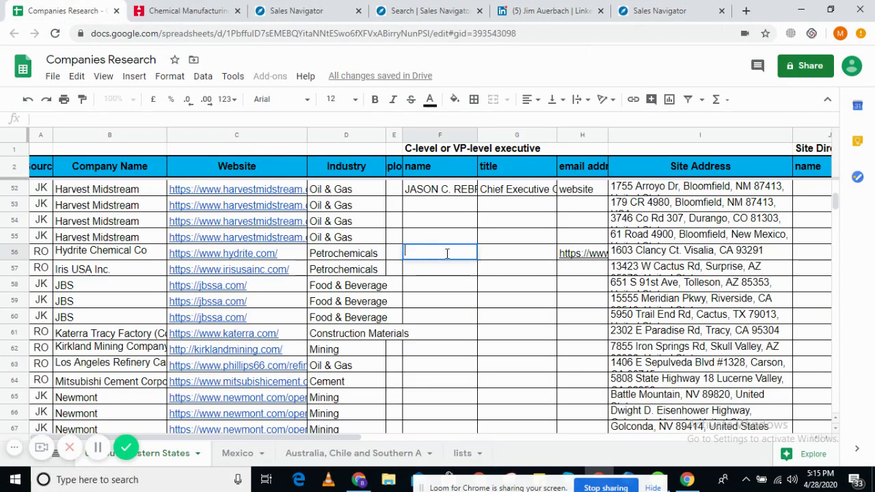
{"action": "left_click_drag", "start_coordinate": [507, 273], "coordinate": [523, 264]}
{"action": "key", "text": "BackSpace"}
{"action": "key", "text": "BackSpace"}
{"action": "key", "text": "BackSpace"}
{"action": "key", "text": "BackSpace"}
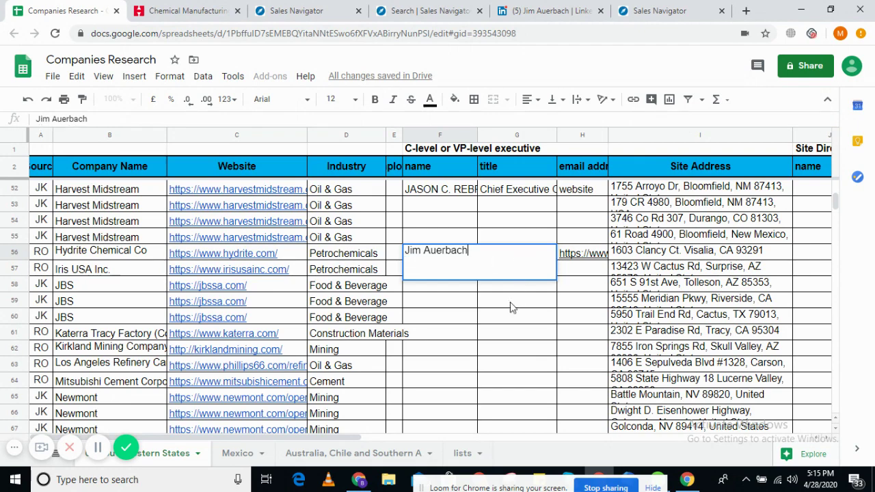
{"action": "left_click", "coordinate": [512, 305]}
{"action": "double_click", "coordinate": [508, 254]}
{"action": "type", "text": "Chief Financial Officer"}
{"action": "left_click", "coordinate": [462, 254]}
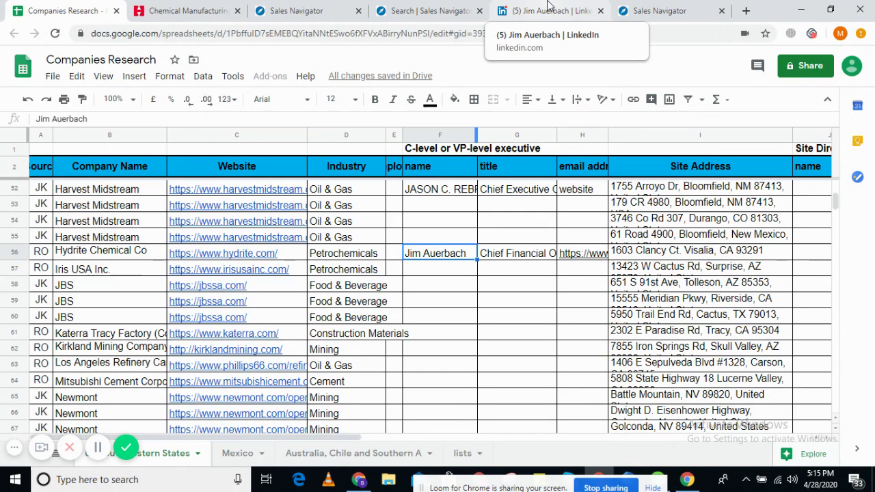
- Select Visalia, CA in I56's site address, then go back to Hydrite's Sales Navigator page
{"action": "double_click", "coordinate": [697, 254]}
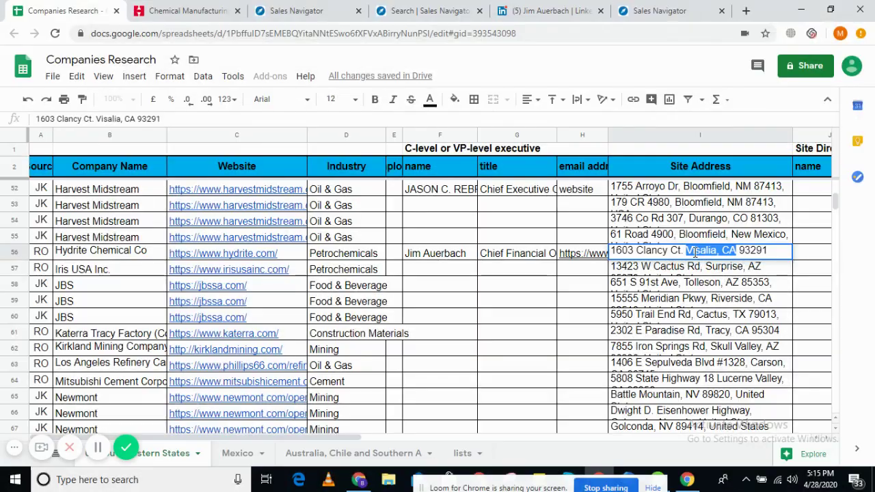
{"action": "left_click", "coordinate": [689, 251]}
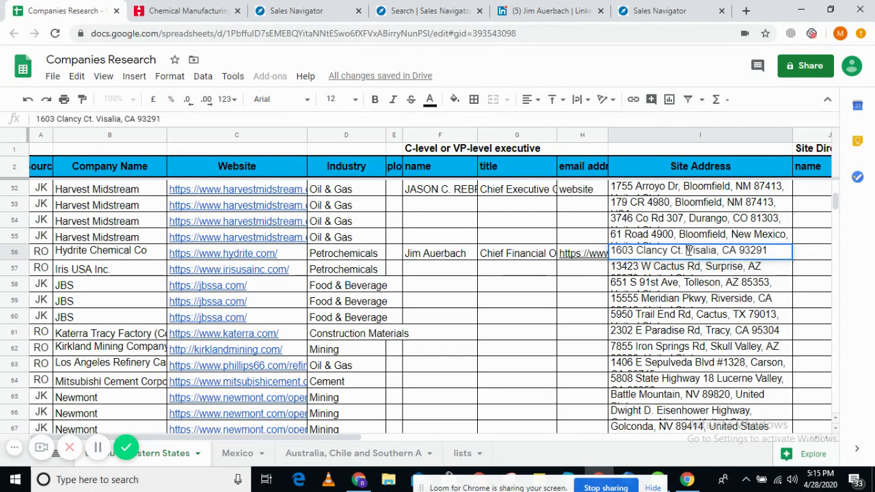
{"action": "left_click_drag", "start_coordinate": [690, 251], "coordinate": [735, 251]}
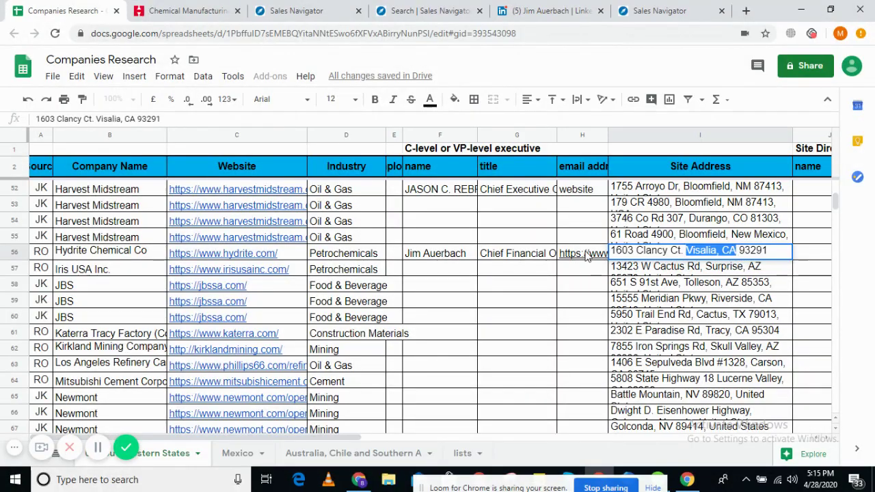
{"action": "left_click", "coordinate": [585, 255]}
{"action": "left_click", "coordinate": [198, 10]}
{"action": "left_click", "coordinate": [308, 10]}
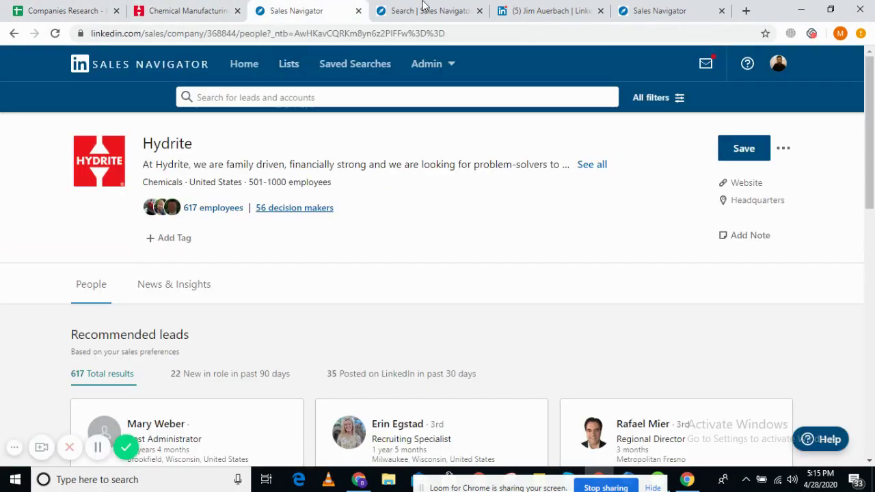
- Remove the 'chief' keyword from Hydrite's employee search and rerun it with no keyword
{"action": "left_click", "coordinate": [423, 8]}
{"action": "scroll", "coordinate": [176, 302], "scroll_direction": "up", "scroll_amount": 1}
{"action": "left_click_drag", "start_coordinate": [117, 191], "coordinate": [43, 195]}
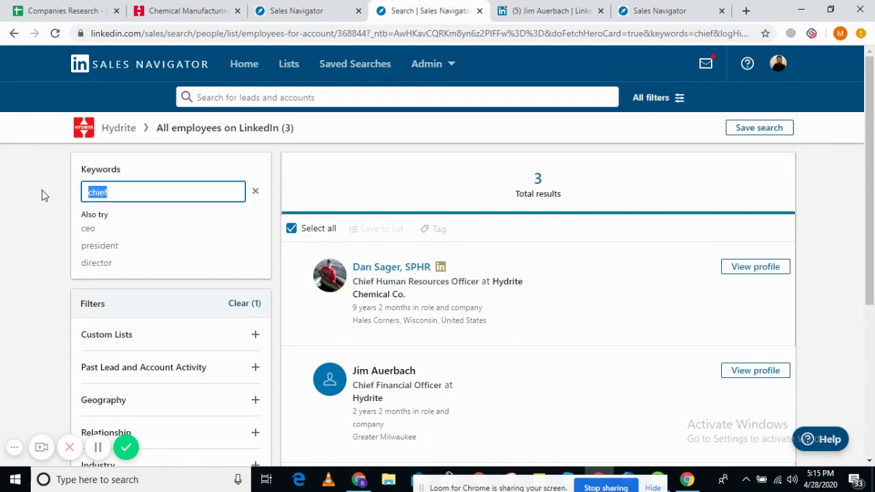
{"action": "key", "text": "BackSpace"}
{"action": "key", "text": "Return"}
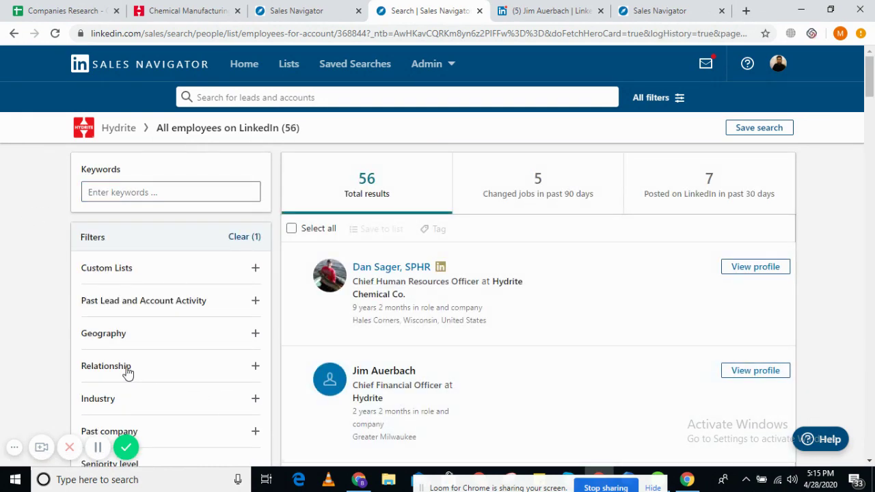
- Start a Geography location filter, typing and correcting the city name
{"action": "left_click", "coordinate": [126, 347]}
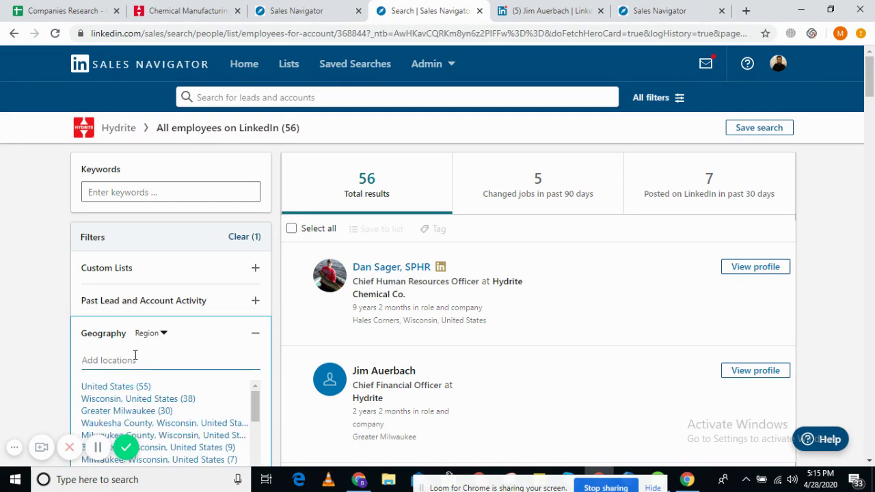
{"action": "type", "text": "va"}
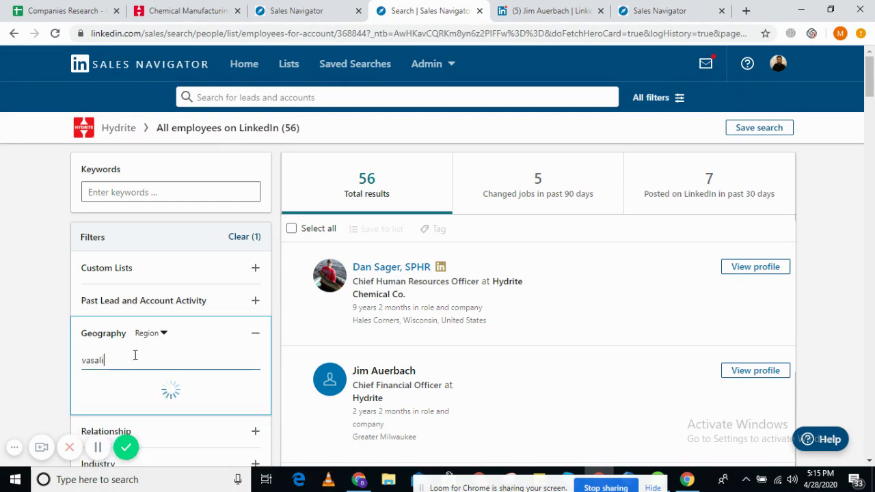
{"action": "type", "text": "sali"}
{"action": "key", "text": "BackSpace"}
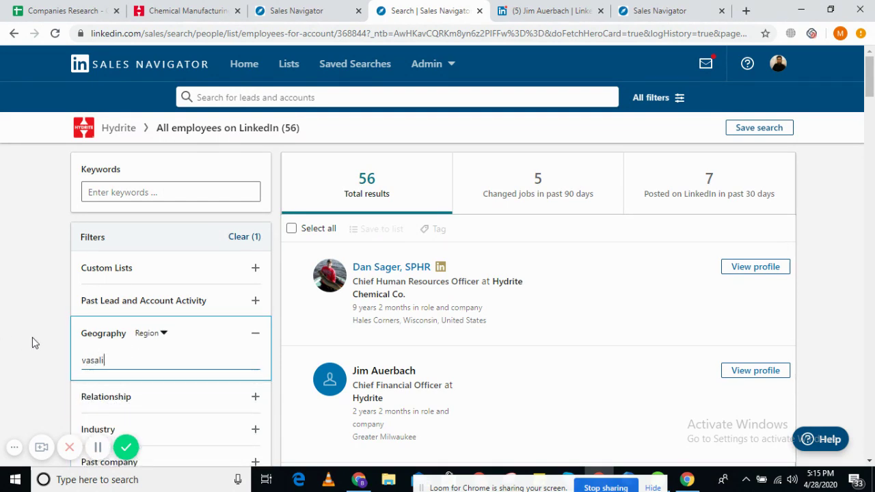
{"action": "key", "text": "BackSpace"}
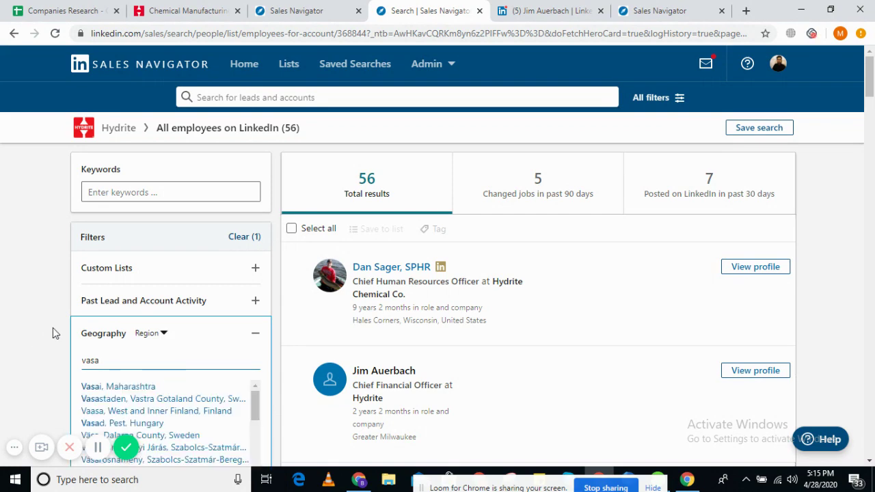
- Find Hydrite's site city in the sheet's address cell and select 'Visalia'
{"action": "left_click", "coordinate": [229, 9]}
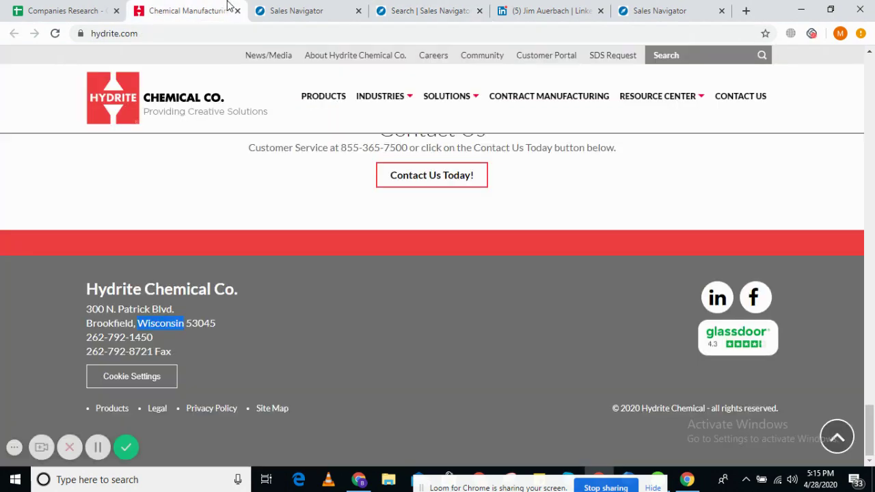
{"action": "left_click", "coordinate": [287, 10]}
{"action": "left_click", "coordinate": [138, 8]}
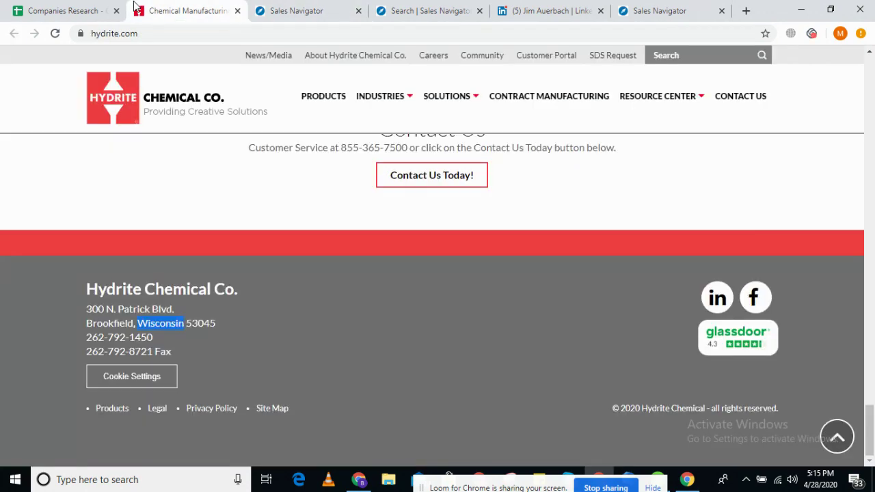
{"action": "left_click", "coordinate": [68, 9]}
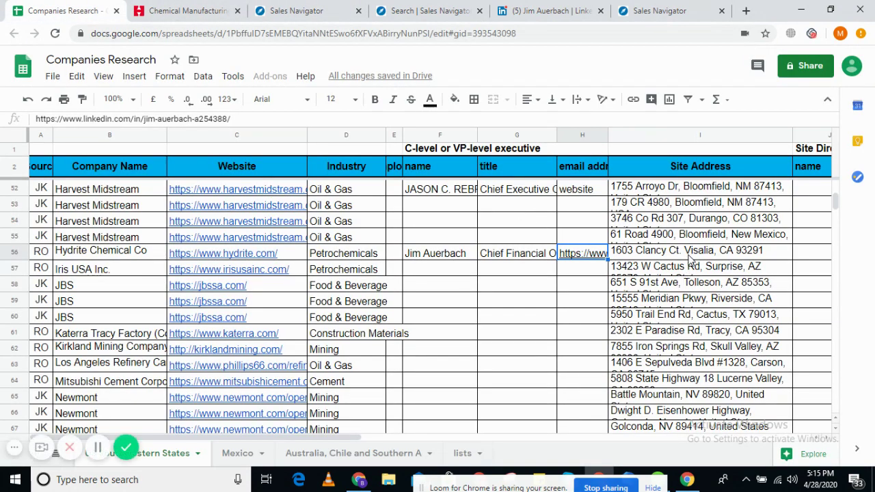
{"action": "double_click", "coordinate": [689, 253]}
{"action": "mouse_move", "coordinate": [711, 250]}
{"action": "left_mouse_down"}
{"action": "mouse_move", "coordinate": [693, 250]}
{"action": "mouse_move", "coordinate": [713, 250]}
{"action": "left_mouse_up"}
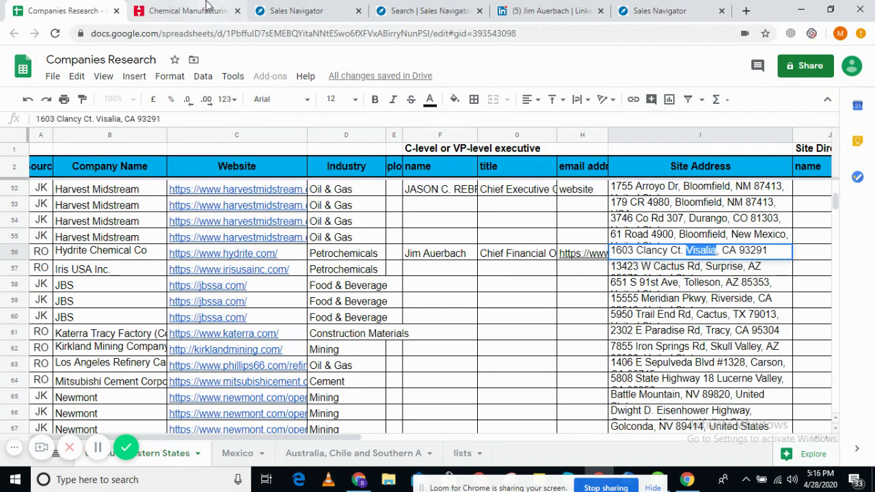
- Filter Hydrite's employees to Visalia, California, United States (0 results), then return to the sheet
{"action": "left_click", "coordinate": [185, 10]}
{"action": "left_click", "coordinate": [303, 10]}
{"action": "left_click", "coordinate": [400, 9]}
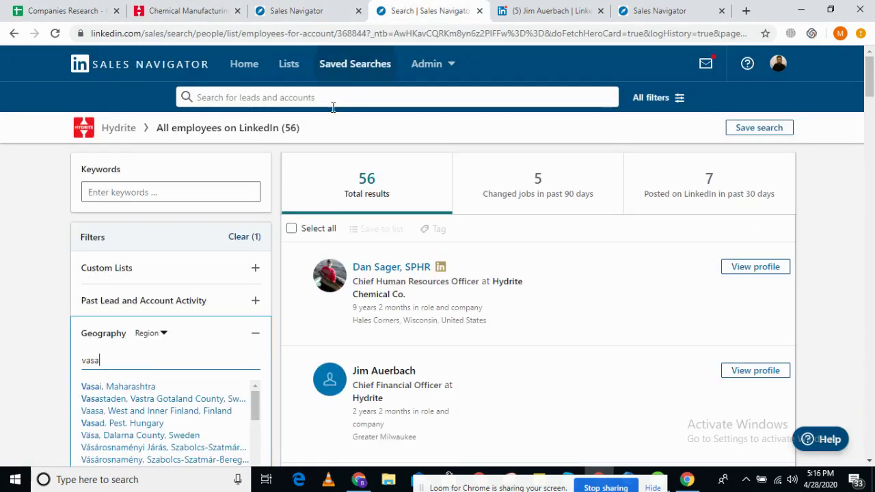
{"action": "left_click", "coordinate": [43, 333]}
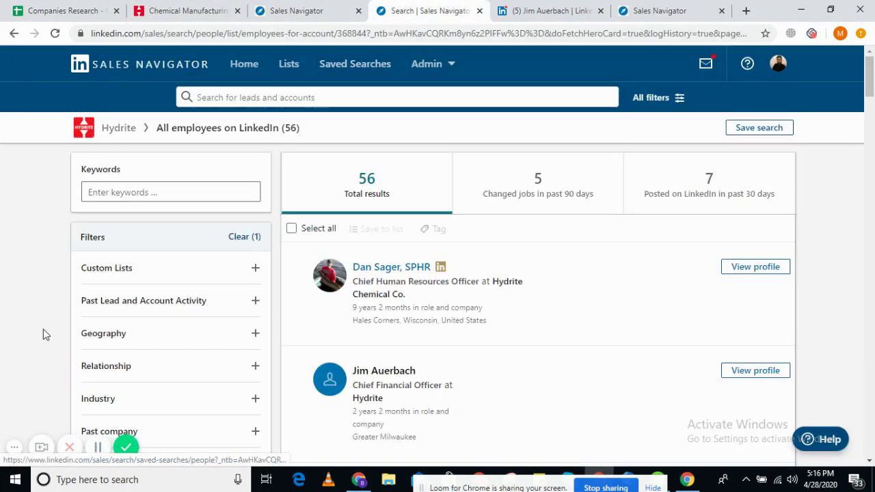
{"action": "left_click", "coordinate": [134, 341]}
{"action": "type", "text": "Visalia"}
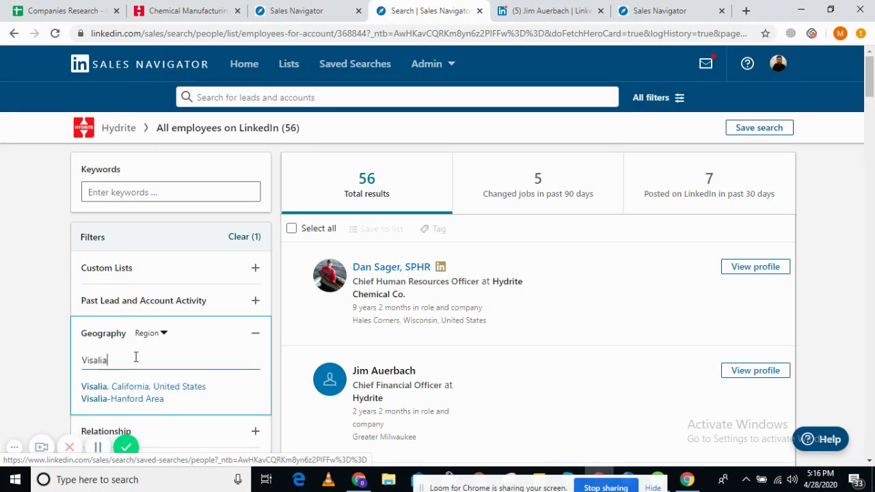
{"action": "left_click", "coordinate": [171, 392]}
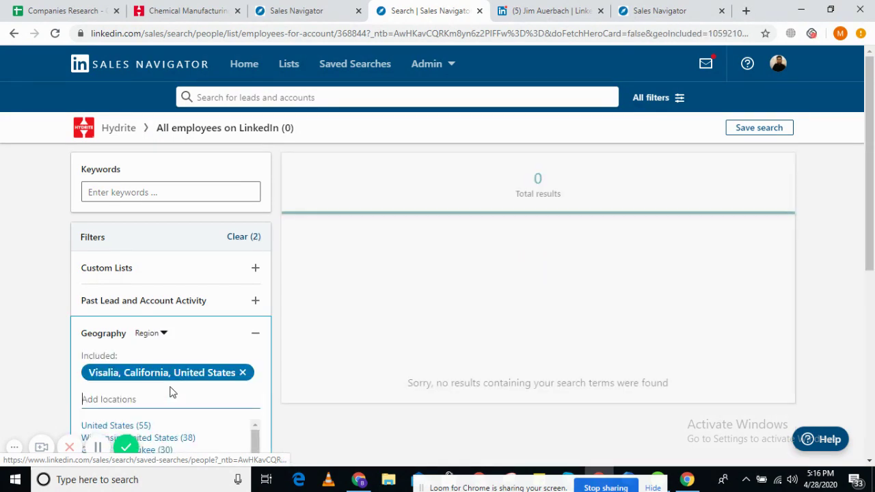
{"action": "left_click", "coordinate": [77, 6]}
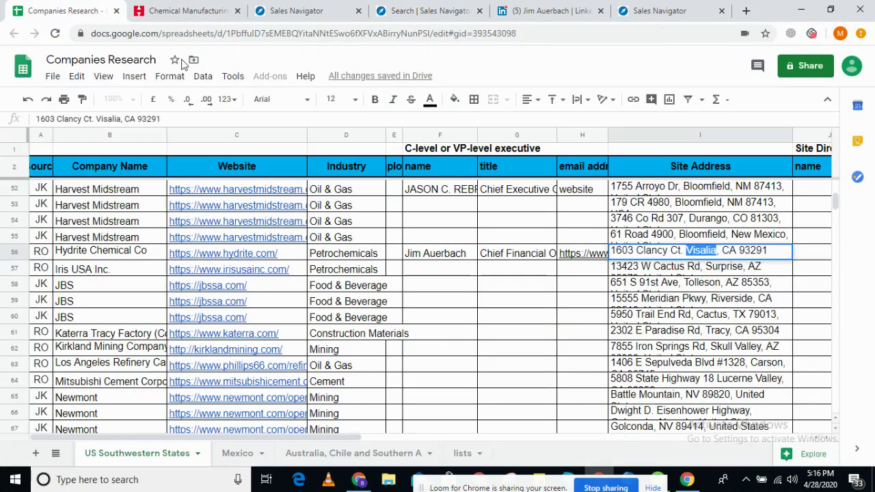
{"action": "left_click", "coordinate": [335, 282]}
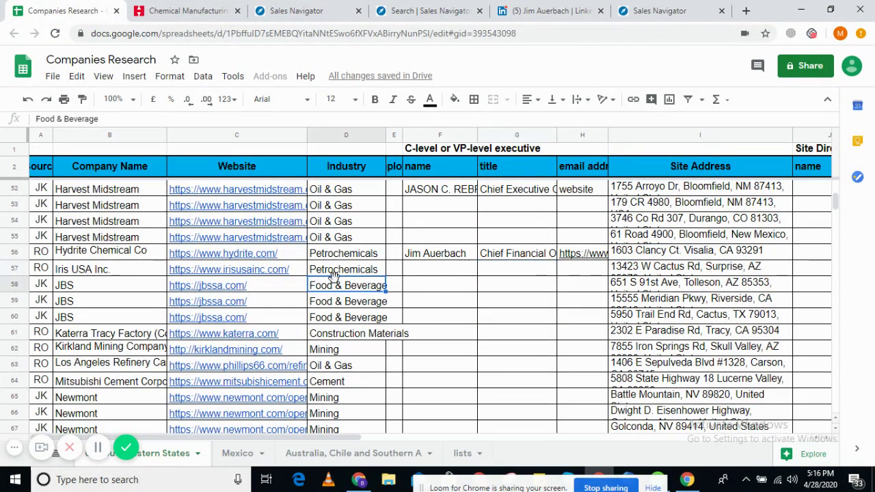
- Copy 'Iris USA Inc.', open its website from the sheet, and close three old Sales Navigator tabs
{"action": "left_click", "coordinate": [124, 280]}
{"action": "left_click", "coordinate": [133, 272]}
{"action": "key", "text": "ctrl+c"}
{"action": "left_click", "coordinate": [209, 272]}
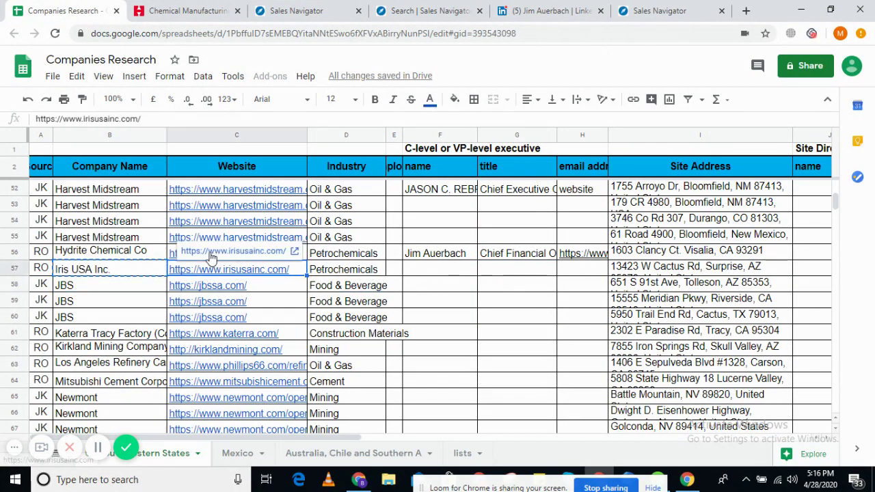
{"action": "left_click", "coordinate": [207, 254]}
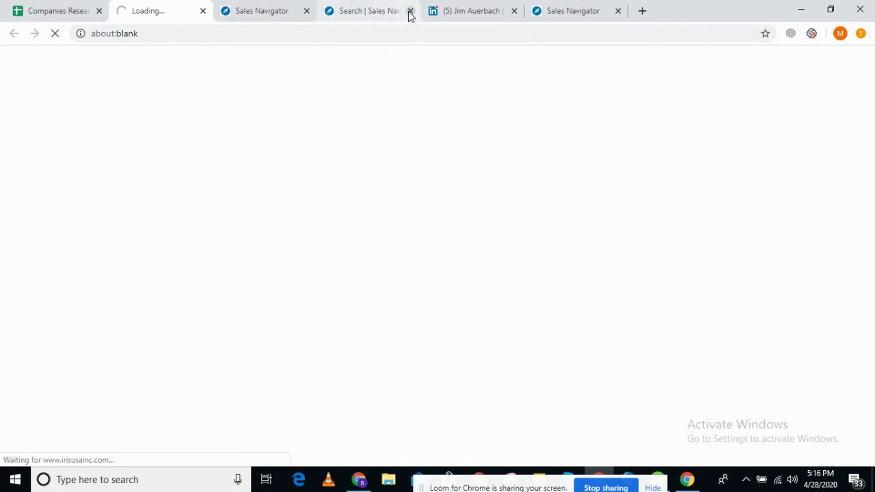
{"action": "left_click", "coordinate": [410, 11]}
{"action": "left_click", "coordinate": [410, 11]}
{"action": "left_click", "coordinate": [410, 10]}
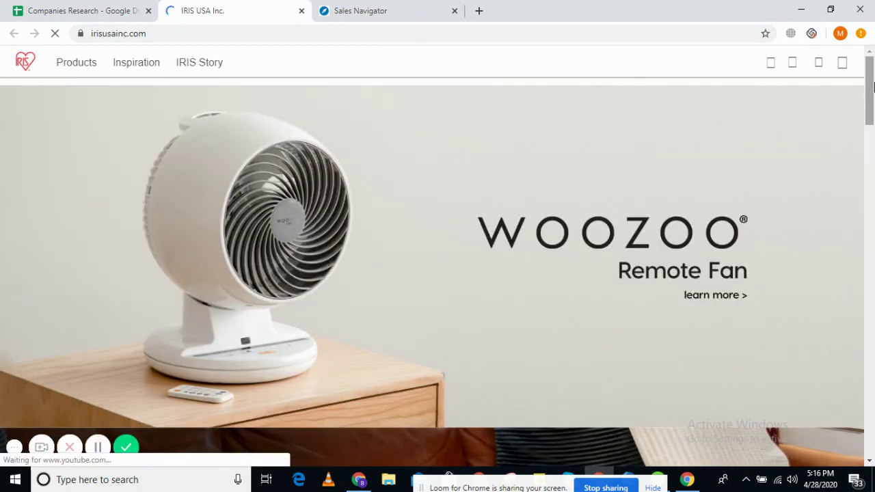
- Dismiss the promo banner and face-mask popup, then open IRIS USA's LinkedIn page from the footer
{"action": "left_click_drag", "start_coordinate": [871, 86], "coordinate": [870, 448]}
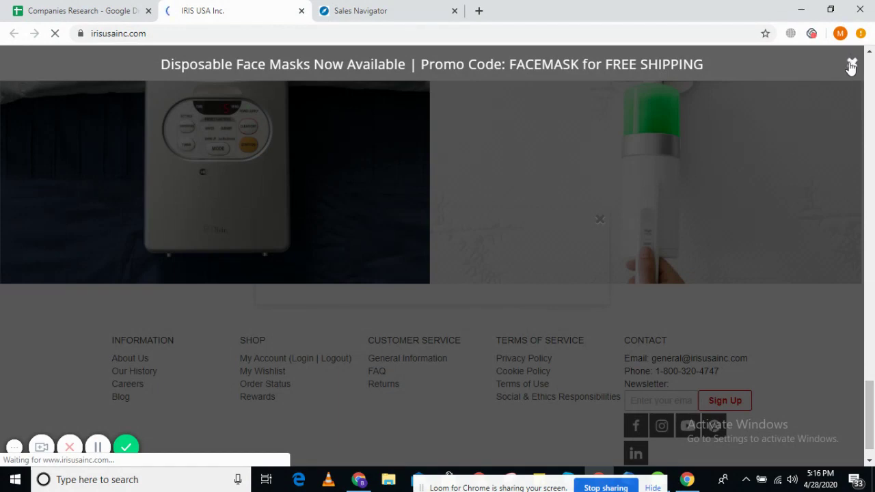
{"action": "left_click", "coordinate": [851, 65]}
{"action": "left_click", "coordinate": [592, 67]}
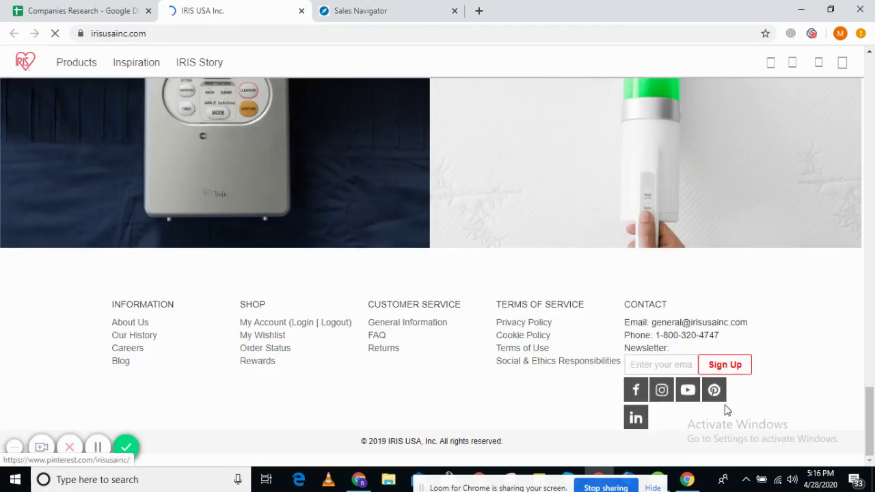
{"action": "left_click", "coordinate": [635, 415]}
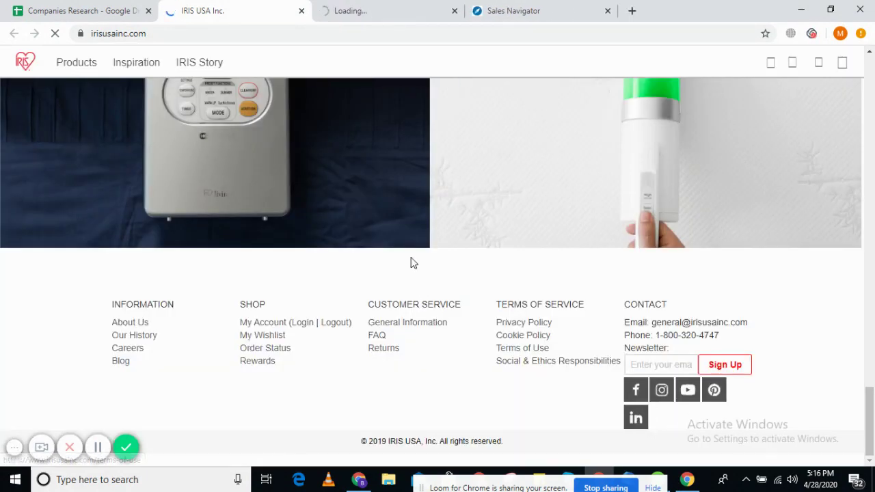
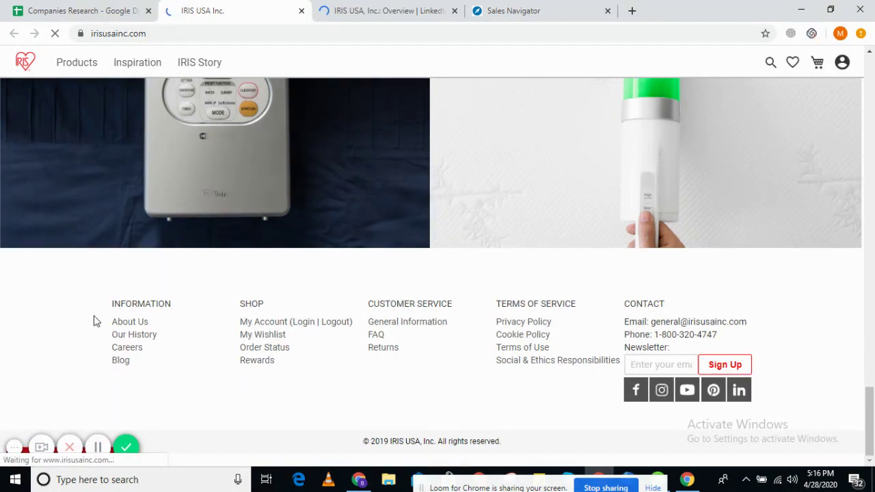
- Scroll back to the top of irisusainc.com, then bring up IRIS USA's LinkedIn company page
{"action": "scroll", "coordinate": [601, 387], "scroll_direction": "up", "scroll_amount": 20}
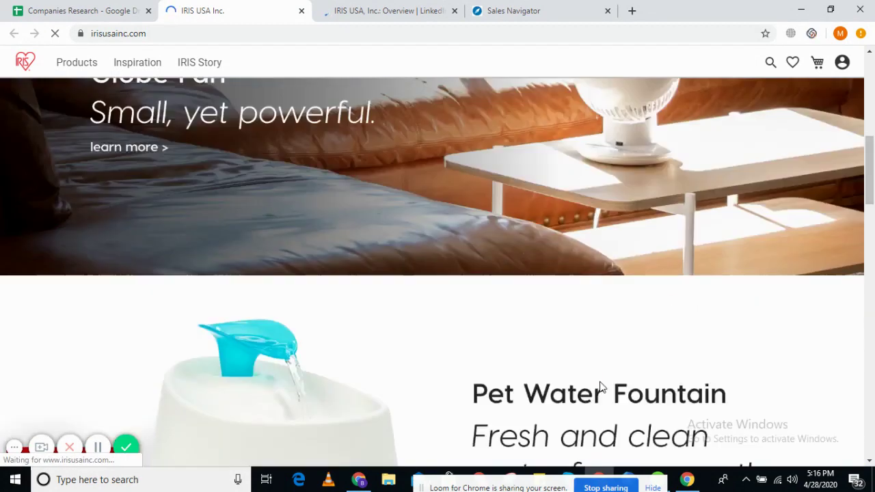
{"action": "scroll", "coordinate": [599, 387], "scroll_direction": "up", "scroll_amount": 5}
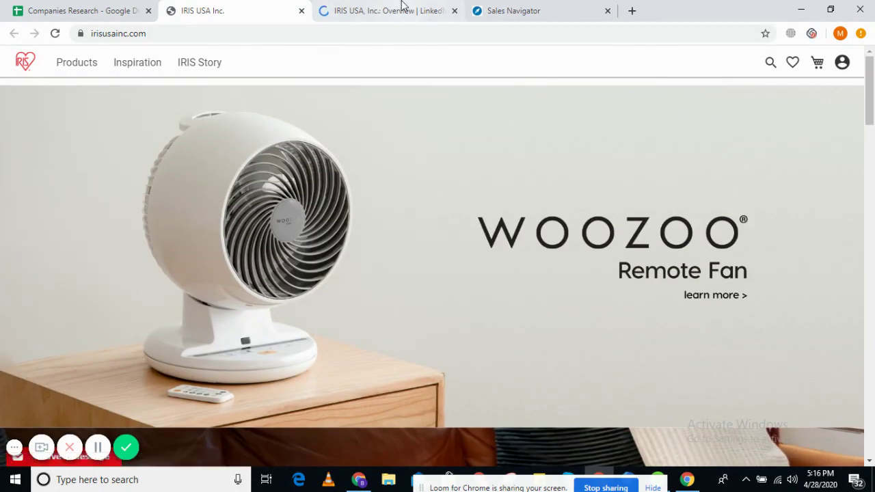
{"action": "left_click", "coordinate": [404, 6]}
{"action": "scroll", "coordinate": [312, 296], "scroll_direction": "down", "scroll_amount": 1}
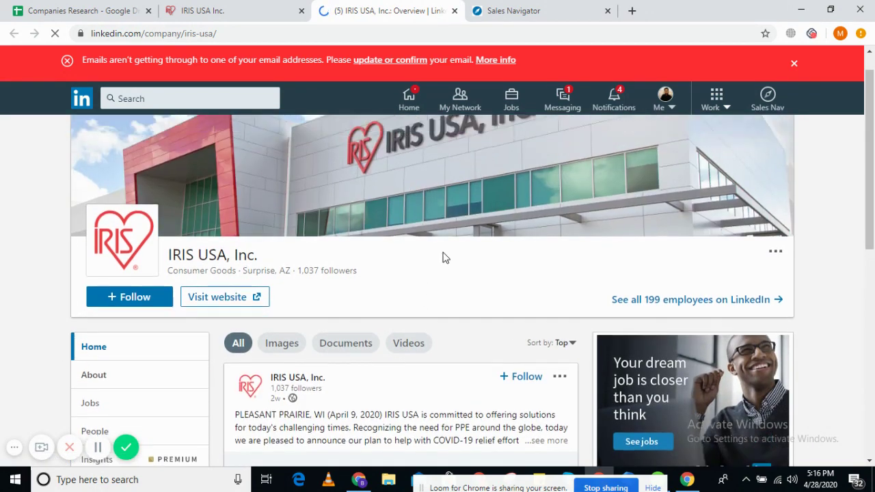
- Copy the 'IRIS USA, Inc.' title from its LinkedIn About page and check the Headquarters details
{"action": "left_click_drag", "start_coordinate": [170, 287], "coordinate": [272, 285]}
{"action": "key", "text": "ctrl+c"}
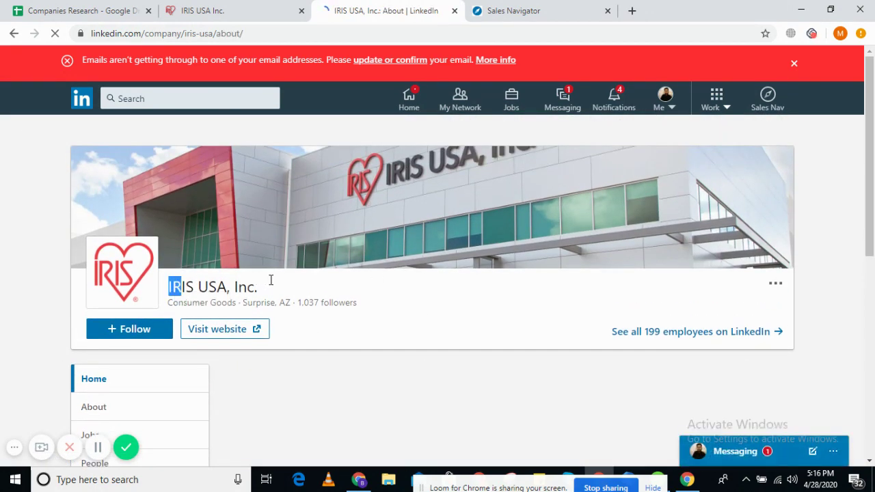
{"action": "scroll", "coordinate": [566, 220], "scroll_direction": "down", "scroll_amount": 6}
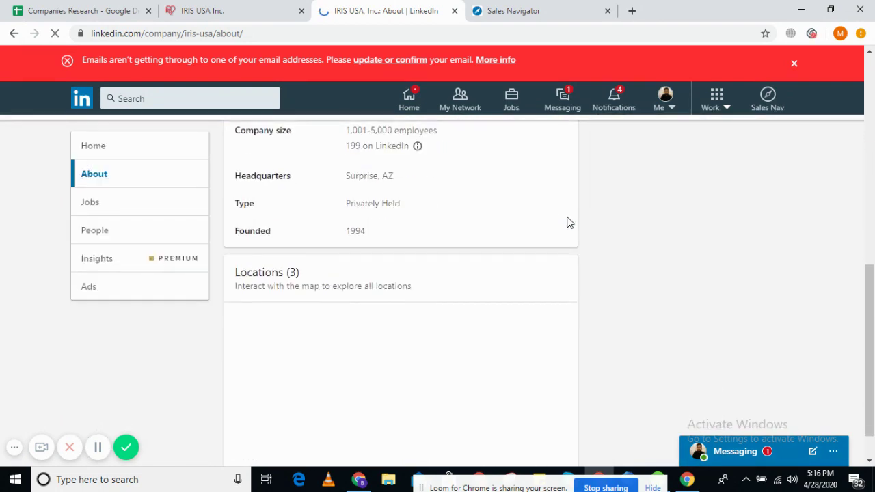
{"action": "scroll", "coordinate": [504, 274], "scroll_direction": "up", "scroll_amount": 2}
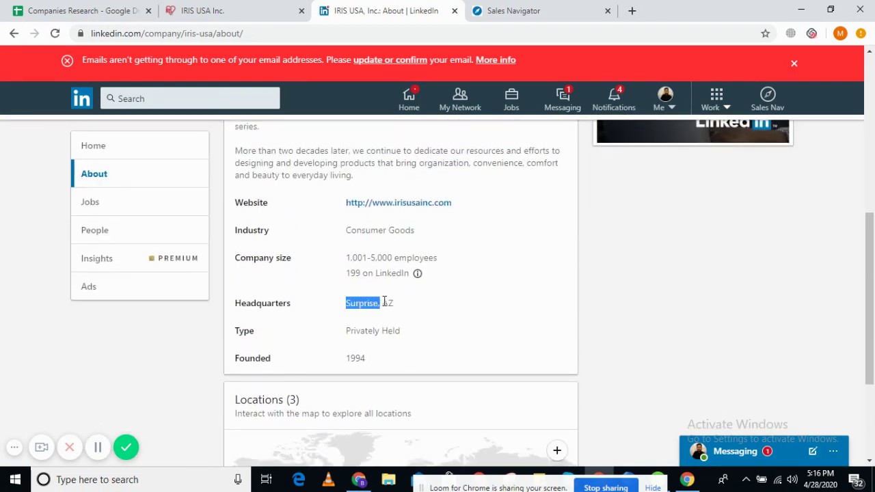
{"action": "left_click", "coordinate": [328, 242]}
{"action": "left_click", "coordinate": [109, 6]}
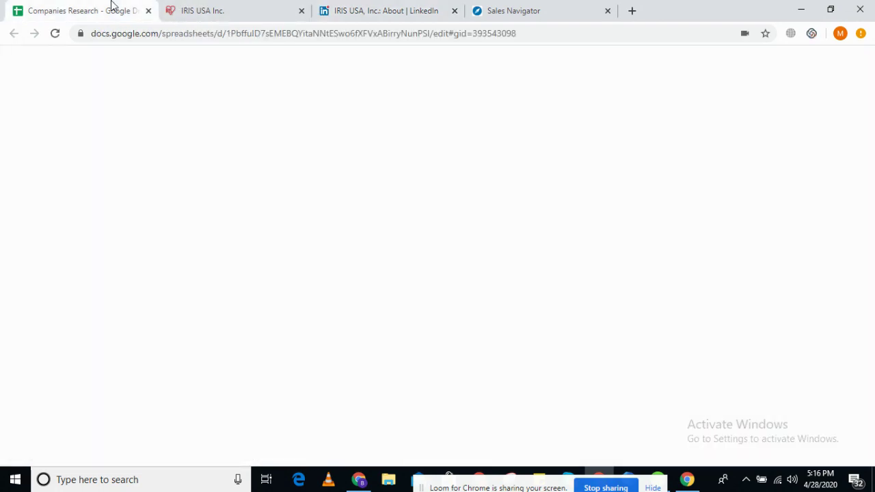
{"action": "key", "text": "ctrl+shift+Tab"}
- Search Sales Navigator for 'IRIS USA, Inc.' and list the account's decision makers
{"action": "left_click", "coordinate": [254, 96]}
{"action": "key", "text": "ctrl+v"}
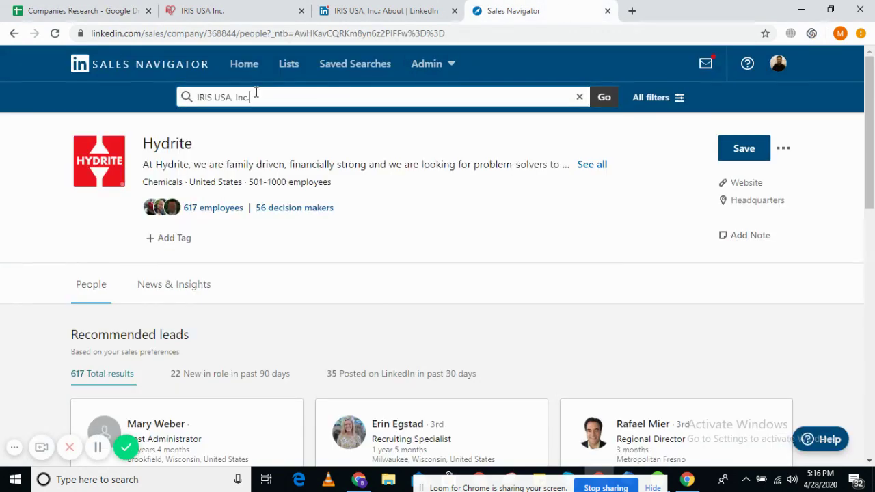
{"action": "left_click", "coordinate": [244, 143]}
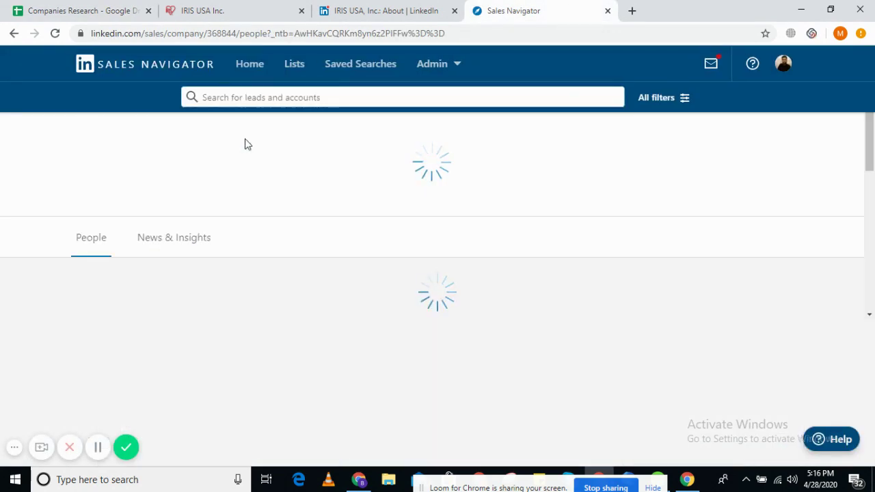
{"action": "left_click", "coordinate": [297, 214]}
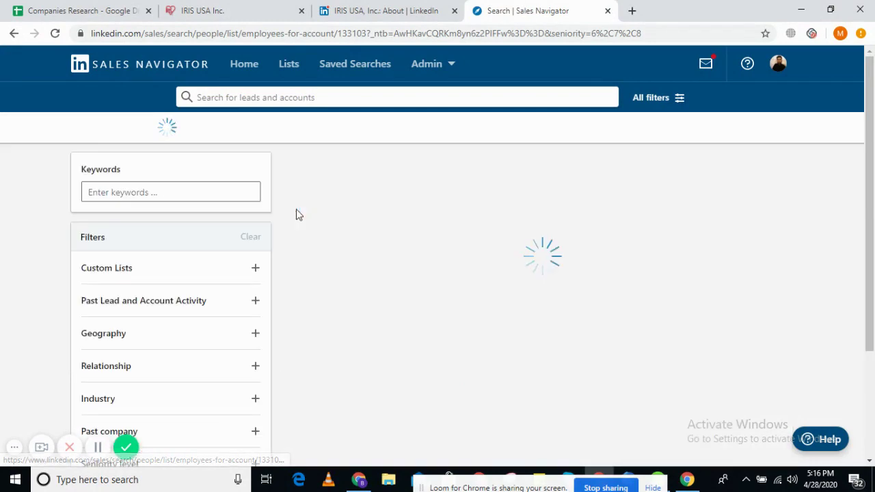
- Check the Surprise headquarters city on the About page, then scroll the 11 decision-maker results
{"action": "left_click", "coordinate": [359, 8]}
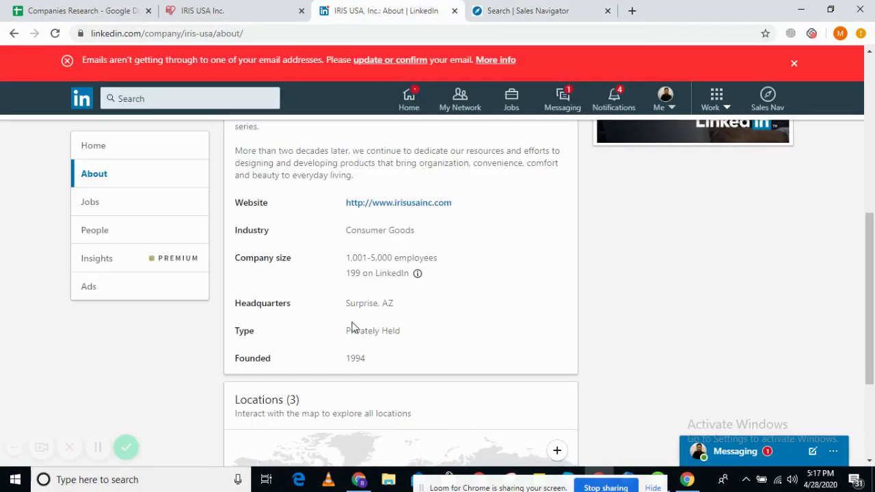
{"action": "left_click_drag", "start_coordinate": [346, 303], "coordinate": [382, 303]}
{"action": "left_click", "coordinate": [568, 7]}
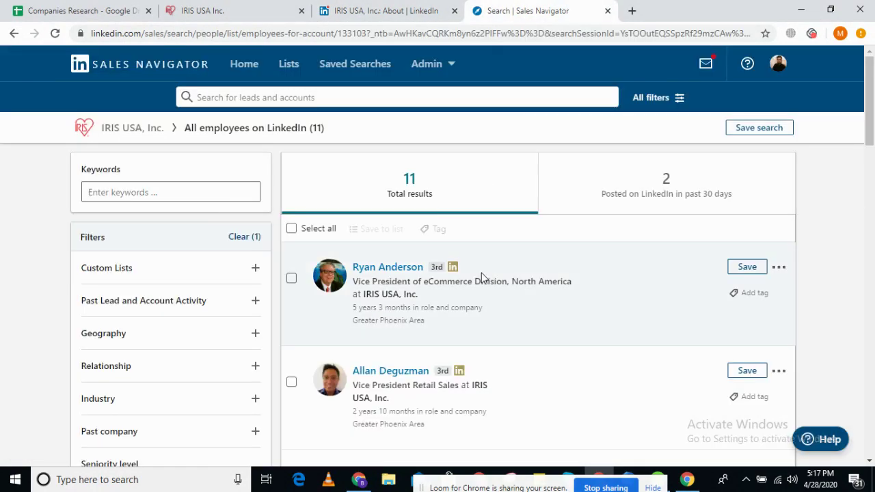
{"action": "scroll", "coordinate": [479, 276], "scroll_direction": "down", "scroll_amount": 2}
{"action": "left_click_drag", "start_coordinate": [358, 299], "coordinate": [457, 303]}
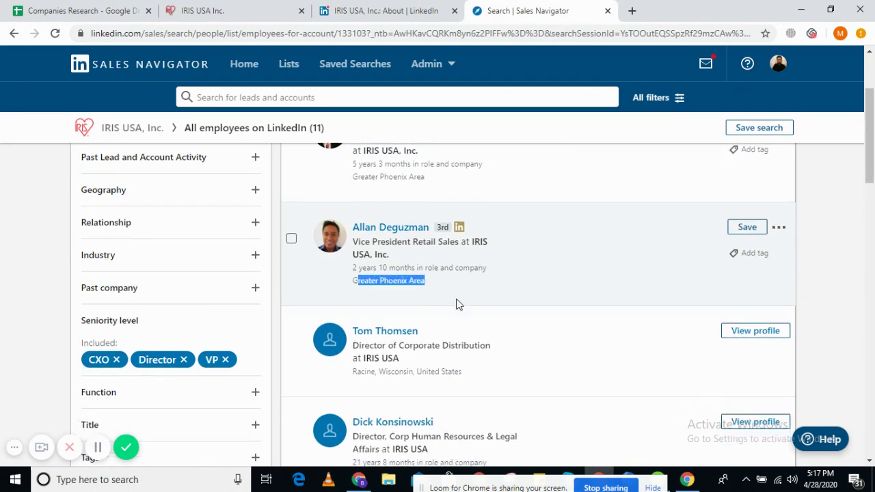
{"action": "scroll", "coordinate": [420, 265], "scroll_direction": "down", "scroll_amount": 3}
{"action": "scroll", "coordinate": [380, 286], "scroll_direction": "down", "scroll_amount": 3}
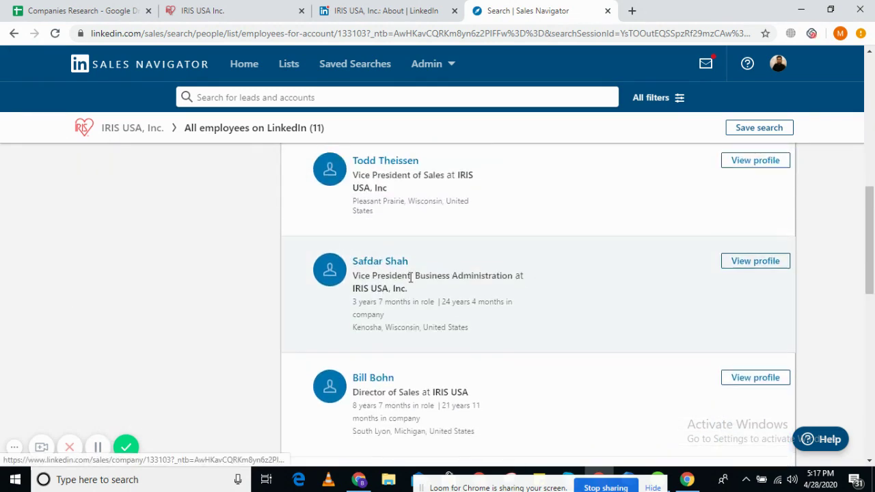
{"action": "scroll", "coordinate": [407, 274], "scroll_direction": "down", "scroll_amount": 2}
{"action": "scroll", "coordinate": [410, 278], "scroll_direction": "down", "scroll_amount": 3}
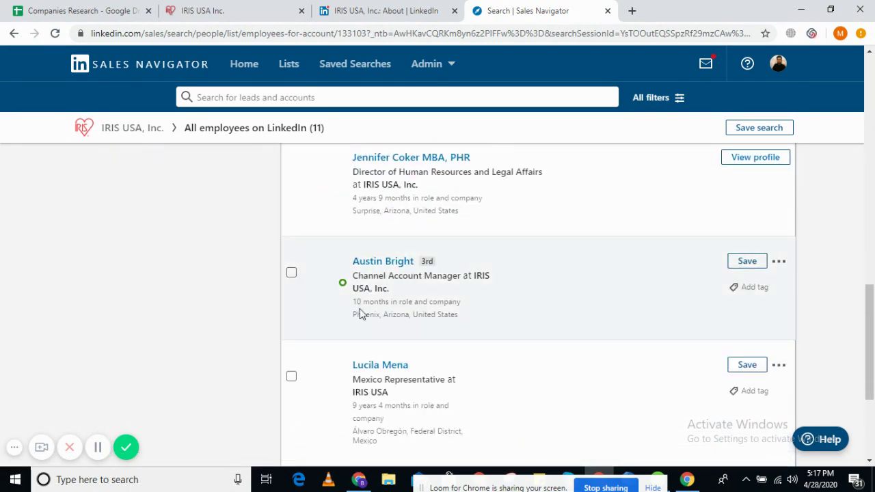
- Review the HR and Legal director's title and Surprise, Arizona location, and the first result's Greater Phoenix Area location
{"action": "left_click_drag", "start_coordinate": [351, 216], "coordinate": [464, 220]}
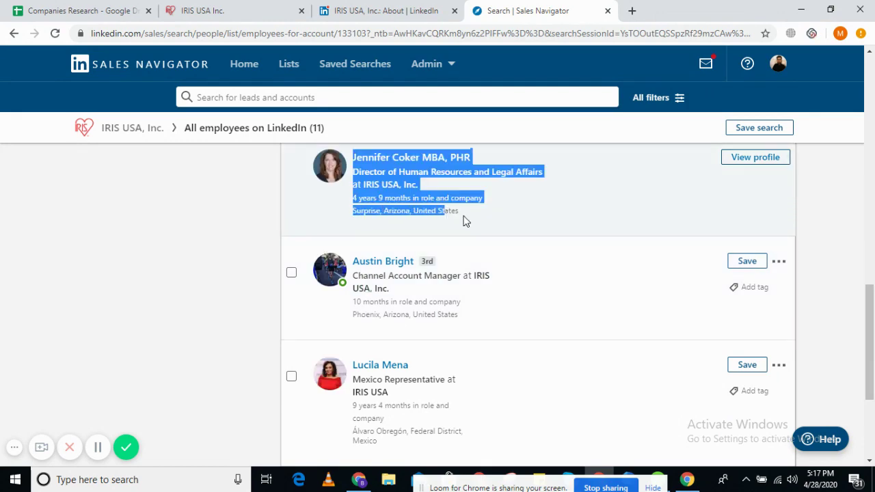
{"action": "left_click", "coordinate": [464, 220]}
{"action": "scroll", "coordinate": [464, 221], "scroll_direction": "down", "scroll_amount": 3}
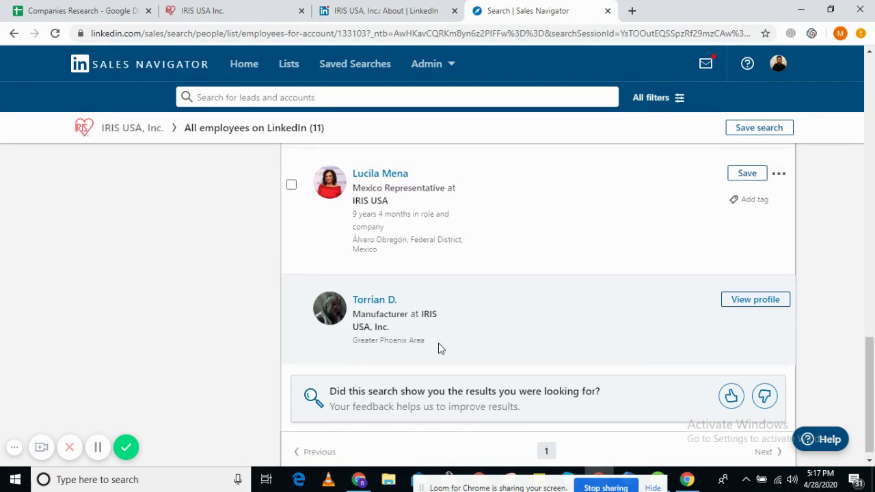
{"action": "scroll", "coordinate": [440, 348], "scroll_direction": "up", "scroll_amount": 4}
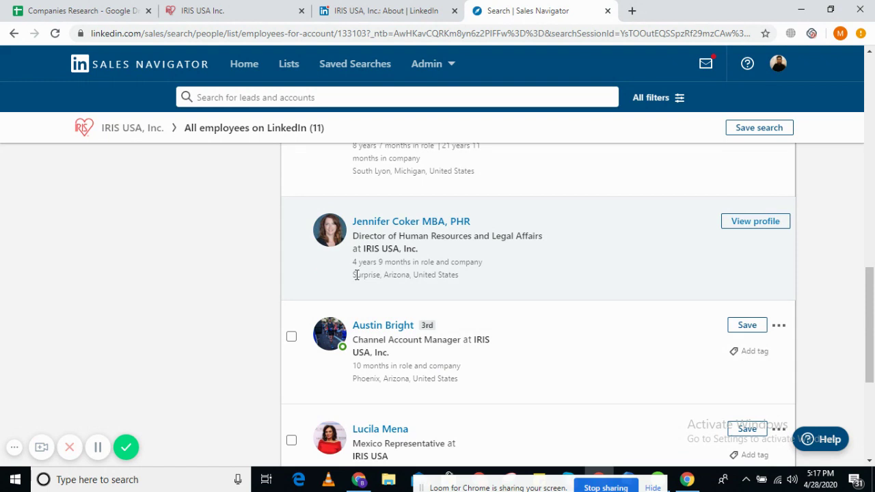
{"action": "left_click_drag", "start_coordinate": [356, 275], "coordinate": [453, 273]}
{"action": "left_click_drag", "start_coordinate": [430, 236], "coordinate": [494, 257]}
{"action": "left_click_drag", "start_coordinate": [347, 283], "coordinate": [465, 324]}
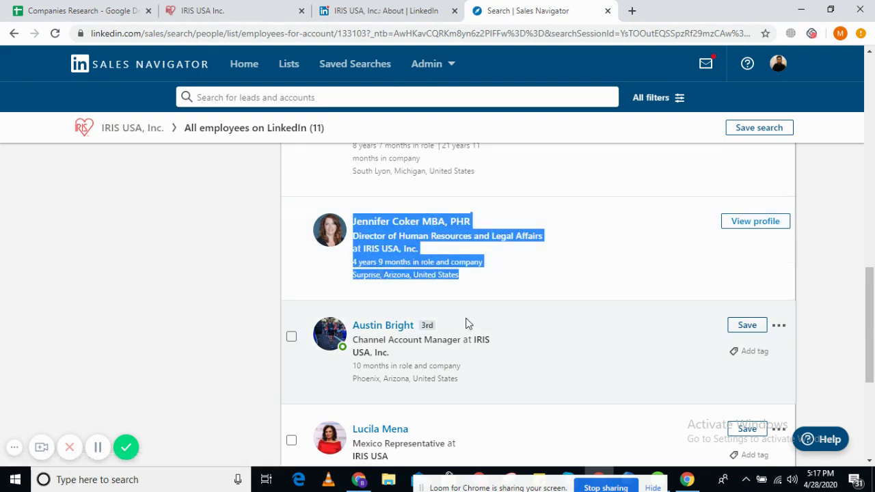
{"action": "scroll", "coordinate": [371, 270], "scroll_direction": "up", "scroll_amount": 1}
{"action": "left_click", "coordinate": [404, 248]}
{"action": "scroll", "coordinate": [496, 289], "scroll_direction": "up", "scroll_amount": 10}
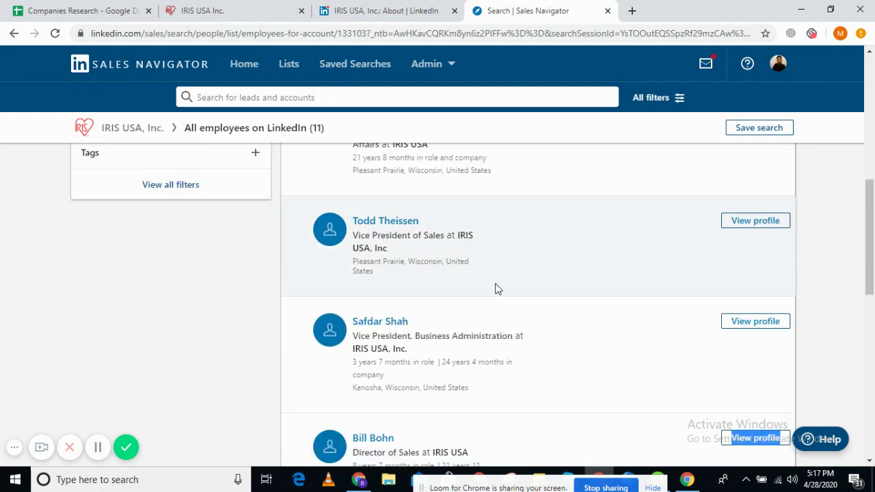
{"action": "left_click_drag", "start_coordinate": [353, 319], "coordinate": [449, 329]}
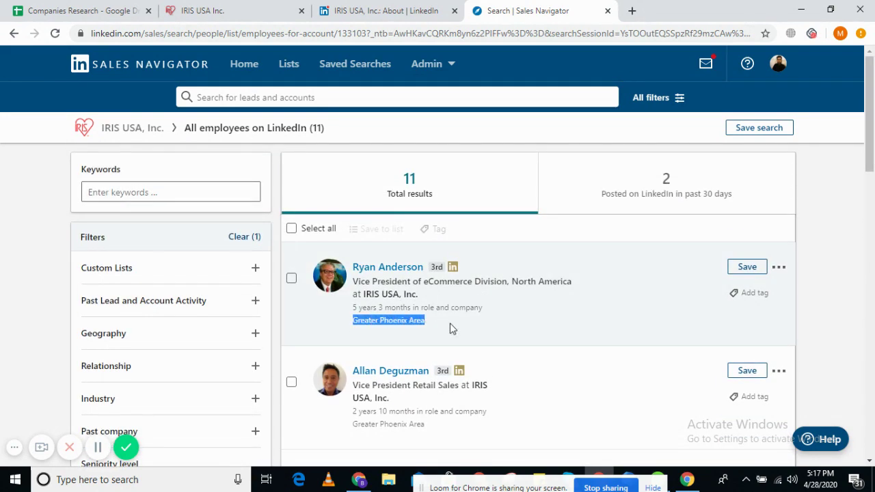
- Inspect the Iris USA Inc. site address in I57 (Surprise, AZ 85379) unchanged, then return to LinkedIn About
{"action": "left_click", "coordinate": [102, 10]}
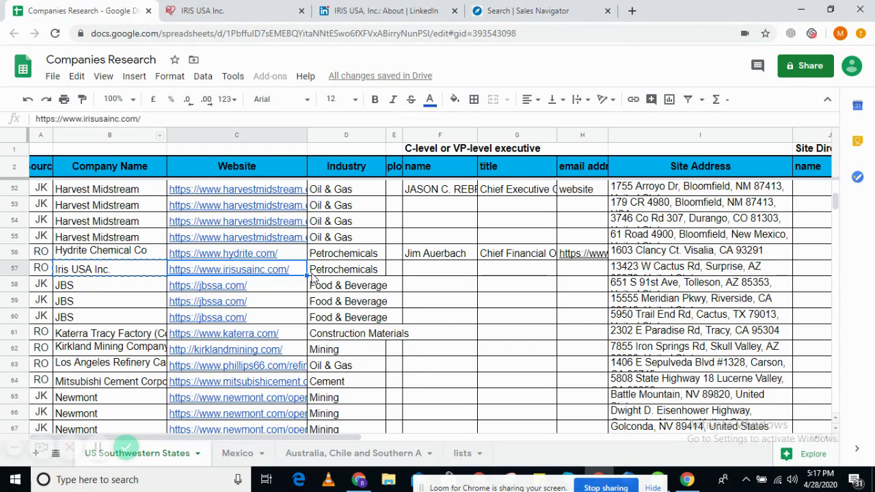
{"action": "left_click", "coordinate": [687, 274]}
{"action": "double_click", "coordinate": [687, 274]}
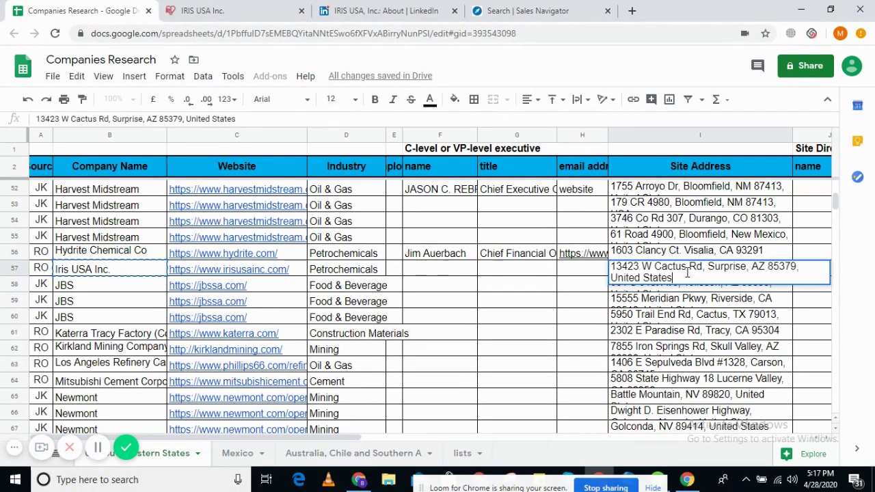
{"action": "left_click_drag", "start_coordinate": [708, 267], "coordinate": [676, 278]}
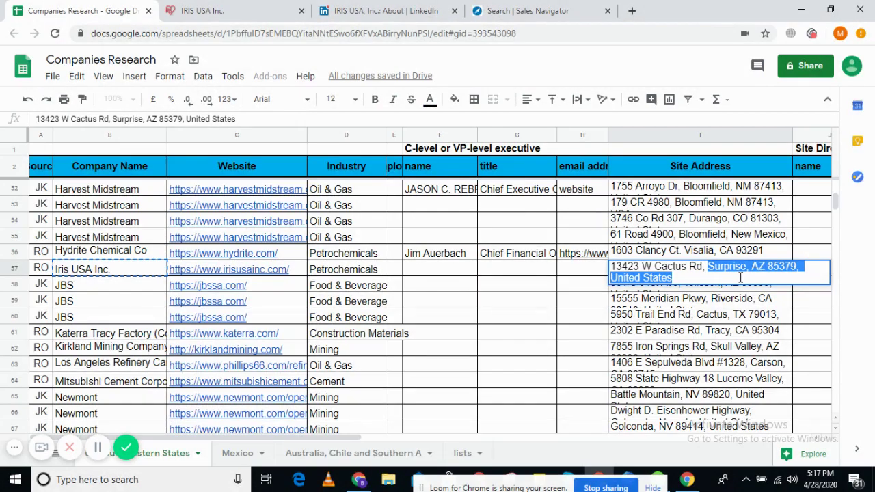
{"action": "left_click", "coordinate": [555, 272]}
{"action": "left_click", "coordinate": [262, 6]}
{"action": "left_click", "coordinate": [381, 10]}
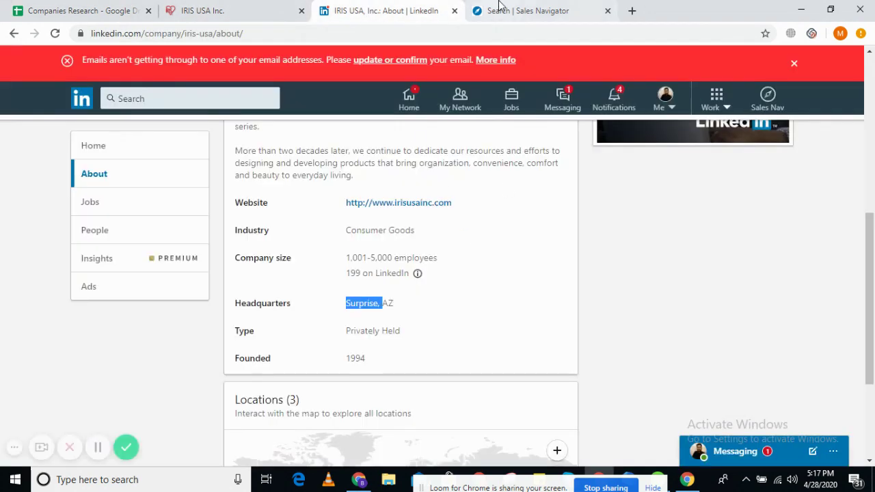
- Scroll to the end of the IRIS USA employee list, checking the last lead's location, then return to irisusainc.com
{"action": "left_click", "coordinate": [498, 6]}
{"action": "scroll", "coordinate": [466, 303], "scroll_direction": "down", "scroll_amount": 3}
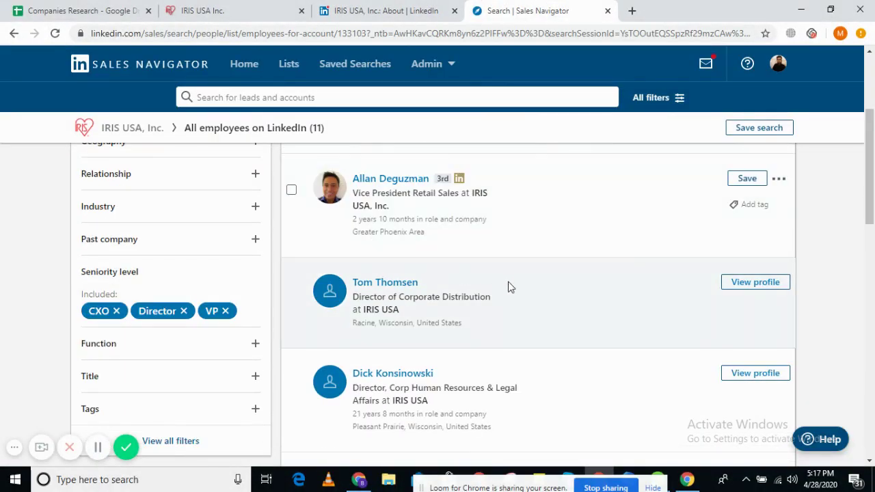
{"action": "scroll", "coordinate": [487, 295], "scroll_direction": "down", "scroll_amount": 1}
{"action": "scroll", "coordinate": [408, 309], "scroll_direction": "down", "scroll_amount": 3}
{"action": "scroll", "coordinate": [396, 267], "scroll_direction": "up", "scroll_amount": 1}
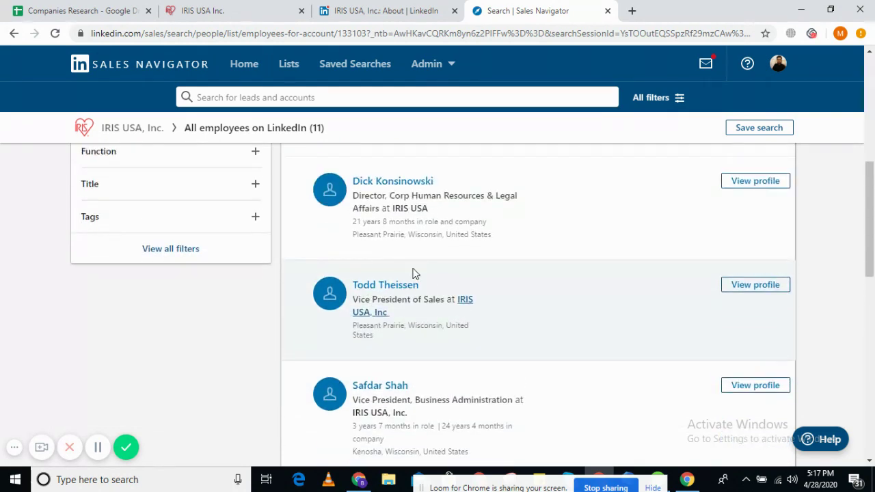
{"action": "scroll", "coordinate": [496, 284], "scroll_direction": "down", "scroll_amount": 3}
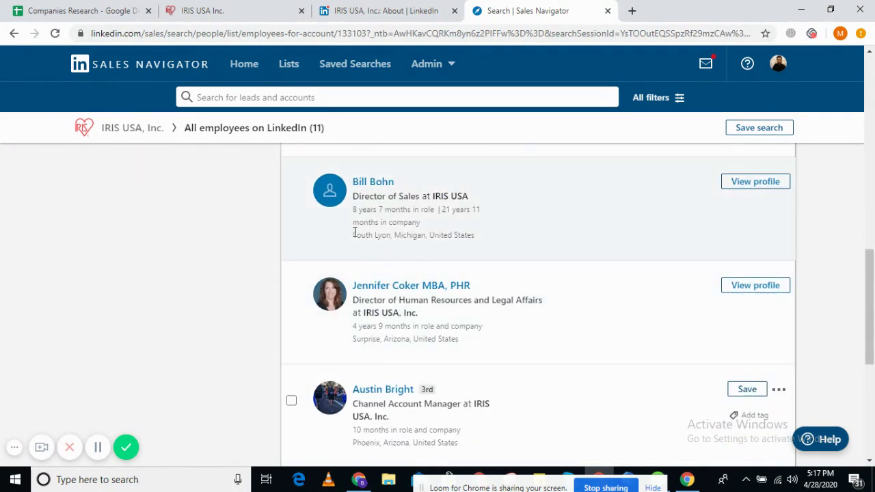
{"action": "left_click_drag", "start_coordinate": [353, 235], "coordinate": [484, 237]}
{"action": "scroll", "coordinate": [484, 238], "scroll_direction": "down", "scroll_amount": 5}
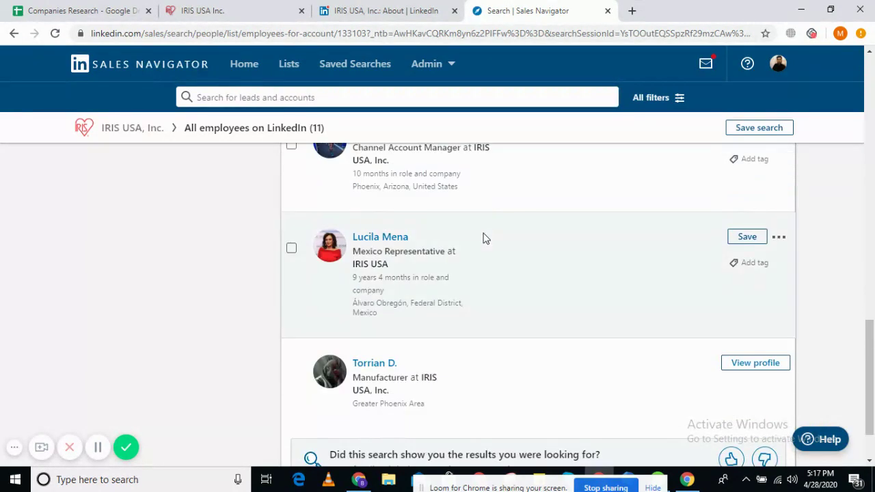
{"action": "triple_click", "coordinate": [386, 231]}
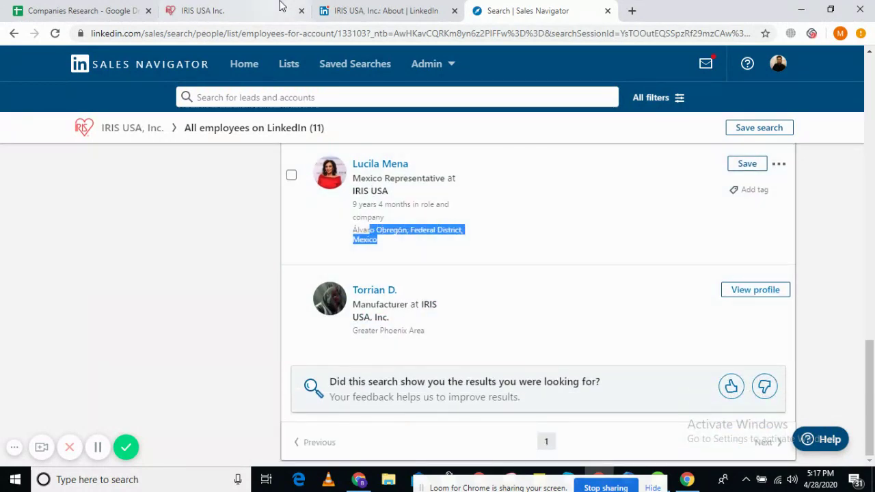
{"action": "left_click", "coordinate": [279, 8]}
{"action": "left_click", "coordinate": [367, 5]}
{"action": "left_click", "coordinate": [251, 5]}
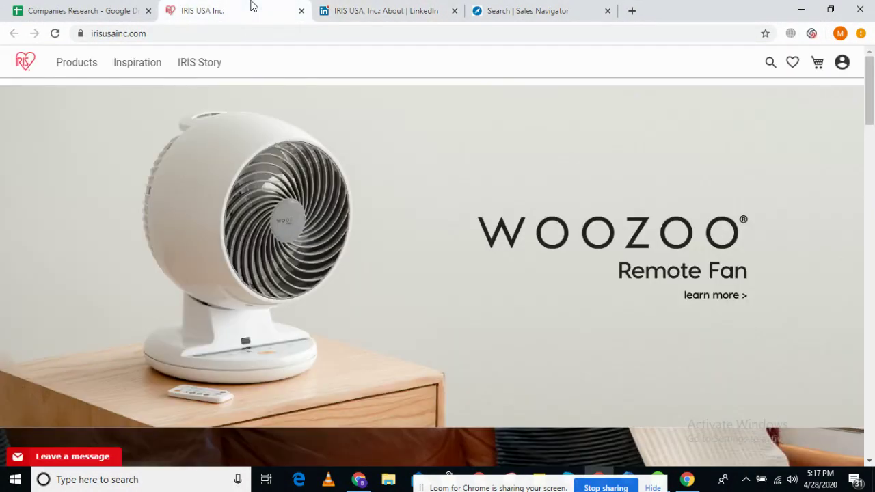
- Take JBS's website from C58, load jbssa.com in the IRIS tab, then copy the JBS name in B58
{"action": "left_click", "coordinate": [75, 10]}
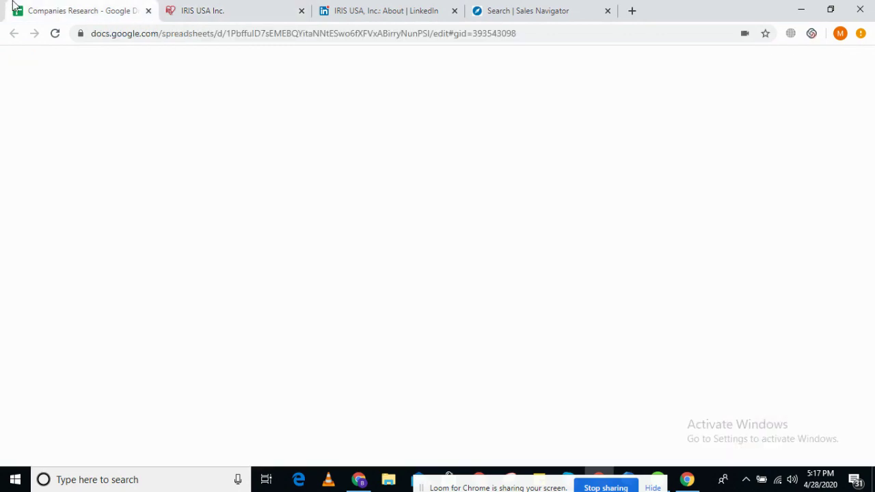
{"action": "left_click", "coordinate": [347, 271]}
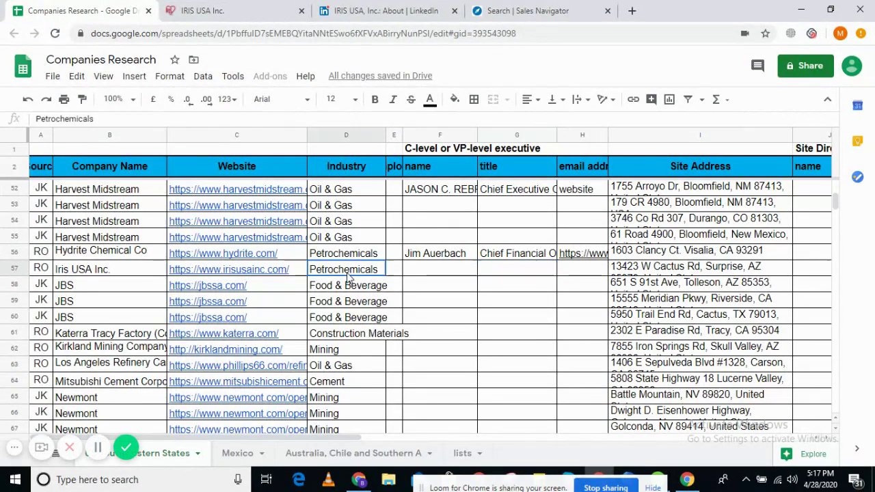
{"action": "left_click", "coordinate": [120, 275]}
{"action": "left_click", "coordinate": [108, 288]}
{"action": "left_click", "coordinate": [220, 288]}
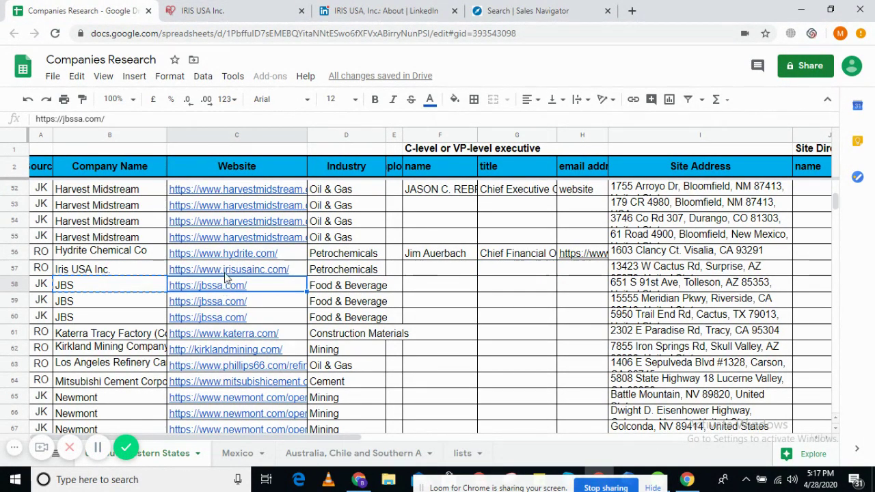
{"action": "left_click", "coordinate": [275, 8]}
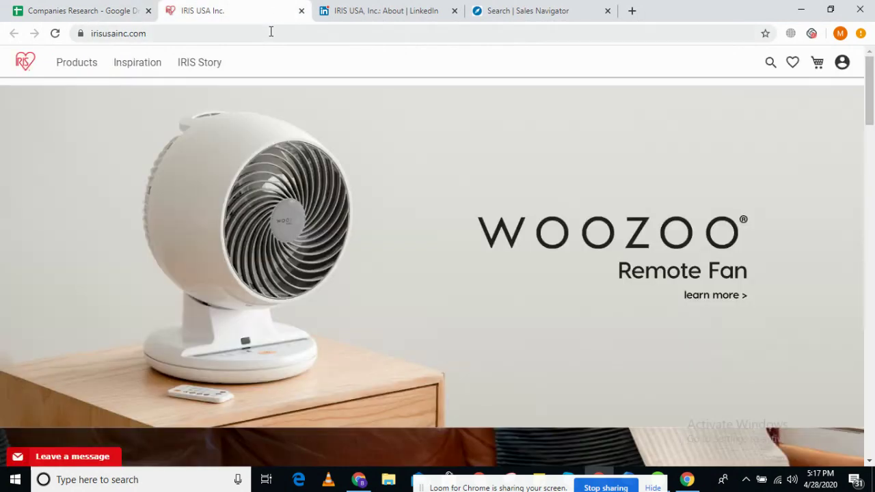
{"action": "left_click", "coordinate": [270, 32]}
{"action": "type", "text": "https://jbssa.com/"}
{"action": "key", "text": "Return"}
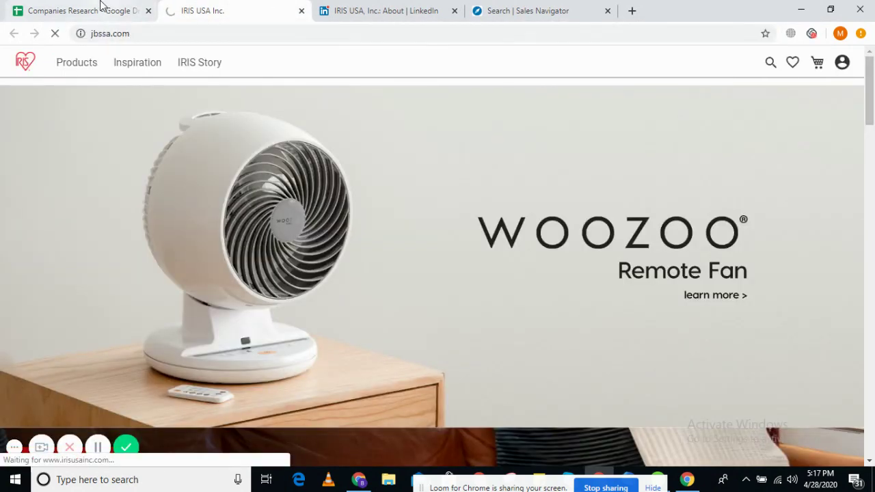
{"action": "left_click", "coordinate": [103, 8]}
{"action": "key", "text": "ctrl+c"}
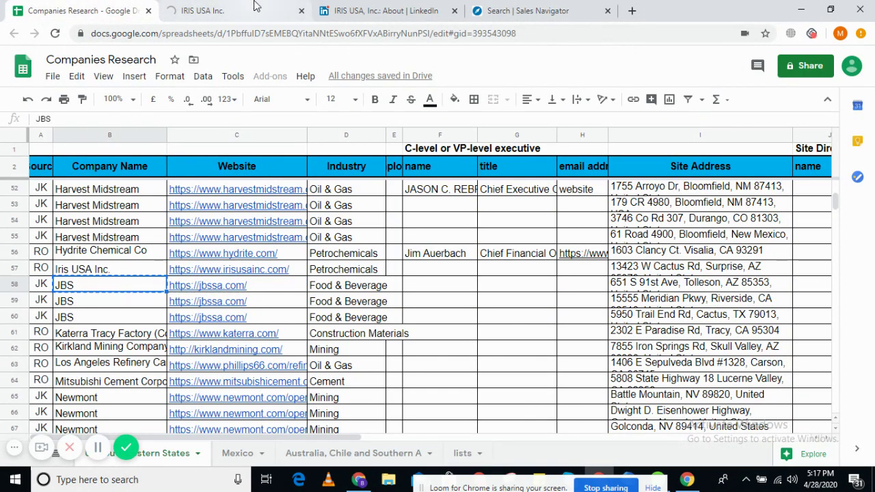
- Close the IRIS LinkedIn tab and open JBS's About JBS > Leadership and footer LinkedIn pages in new tabs
{"action": "left_click", "coordinate": [454, 10]}
{"action": "left_click", "coordinate": [207, 7]}
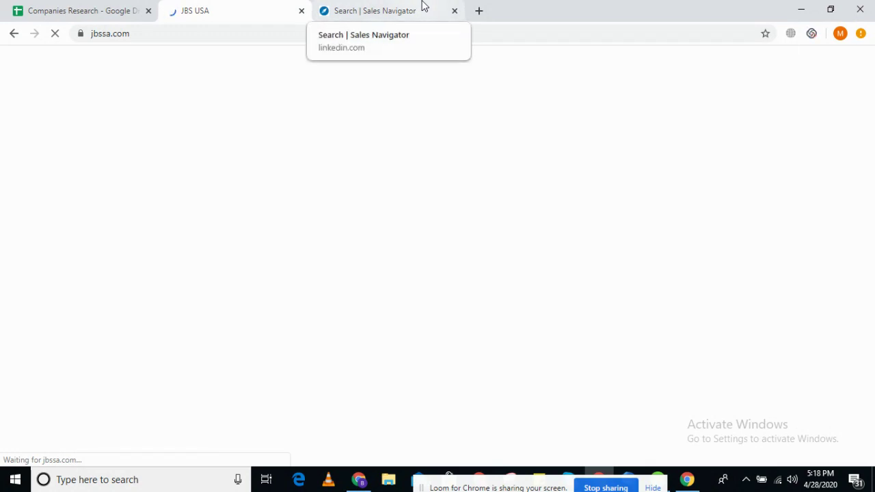
{"action": "left_click", "coordinate": [83, 8]}
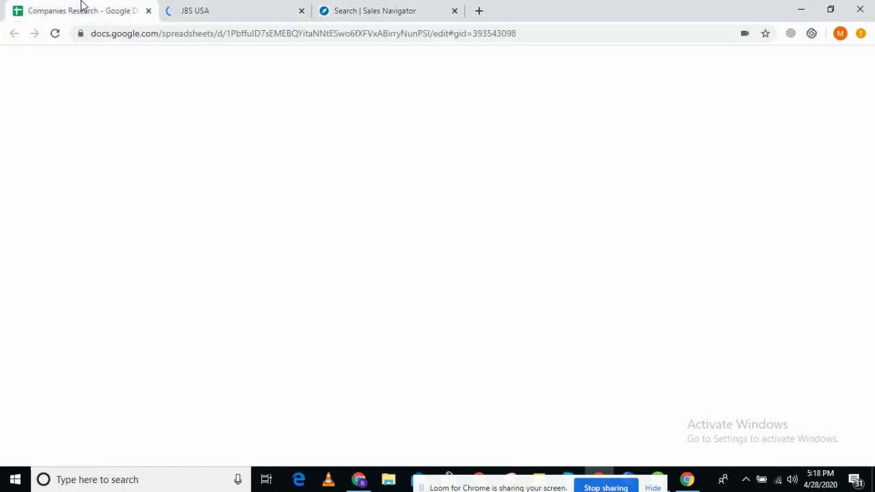
{"action": "left_click", "coordinate": [282, 7]}
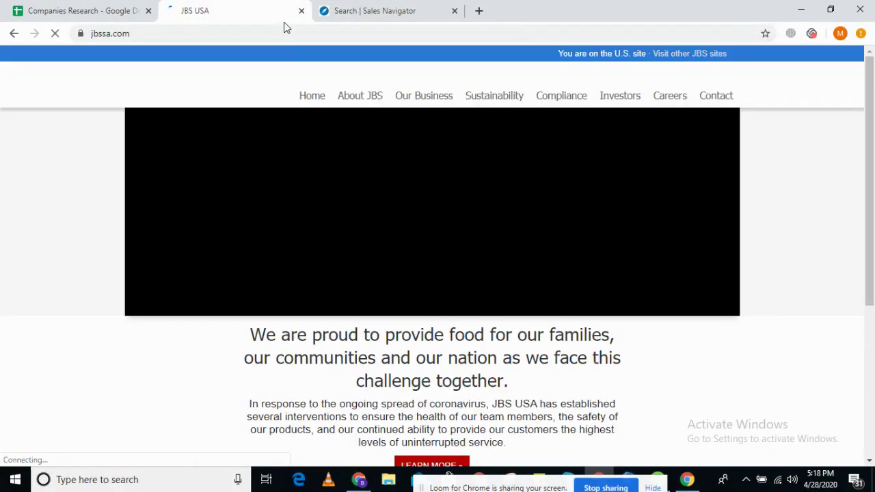
{"action": "mouse_move", "coordinate": [358, 103]}
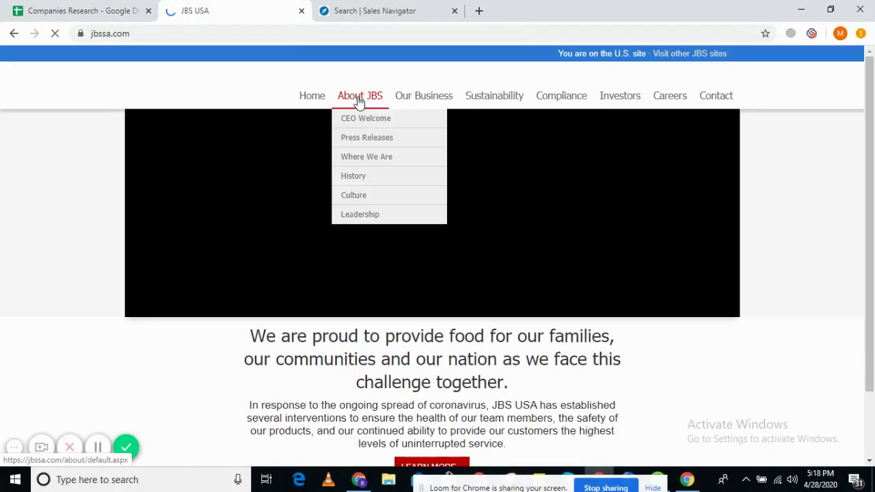
{"action": "right_click", "coordinate": [369, 217]}
{"action": "left_click", "coordinate": [390, 225]}
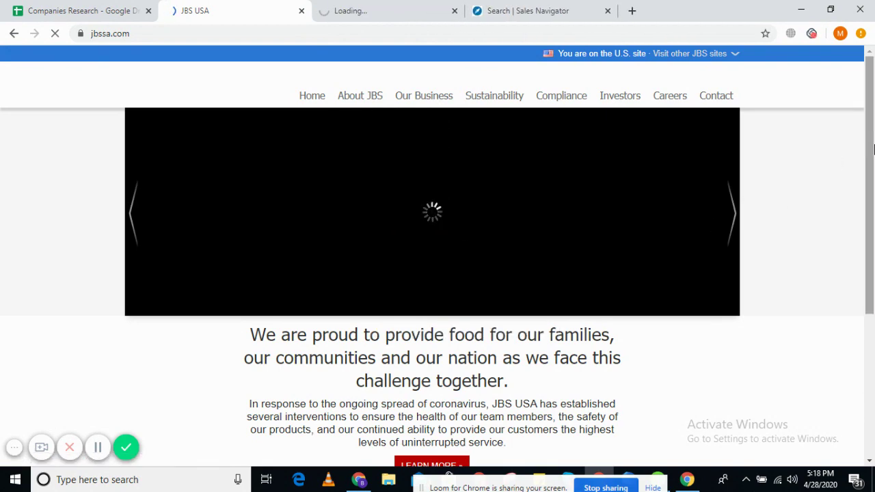
{"action": "scroll", "coordinate": [873, 367], "scroll_direction": "down", "scroll_amount": 3}
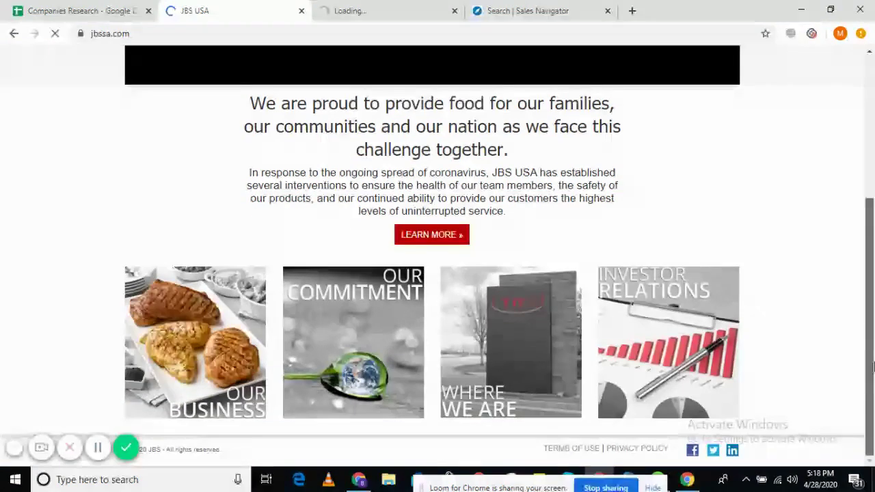
{"action": "left_click", "coordinate": [732, 451]}
- Open the JBS Contact page and reload the interrupted Contact and LinkedIn pages
{"action": "scroll", "coordinate": [634, 234], "scroll_direction": "up", "scroll_amount": 1}
{"action": "scroll", "coordinate": [634, 234], "scroll_direction": "up", "scroll_amount": 3}
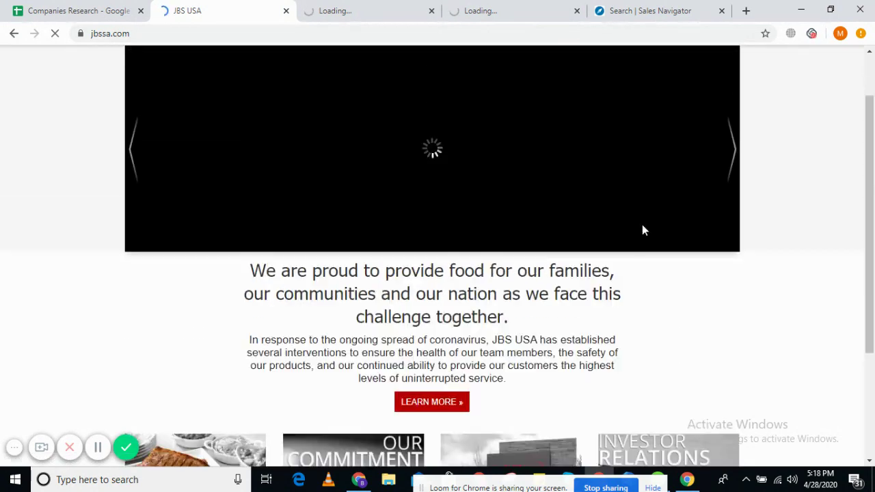
{"action": "mouse_move", "coordinate": [719, 99]}
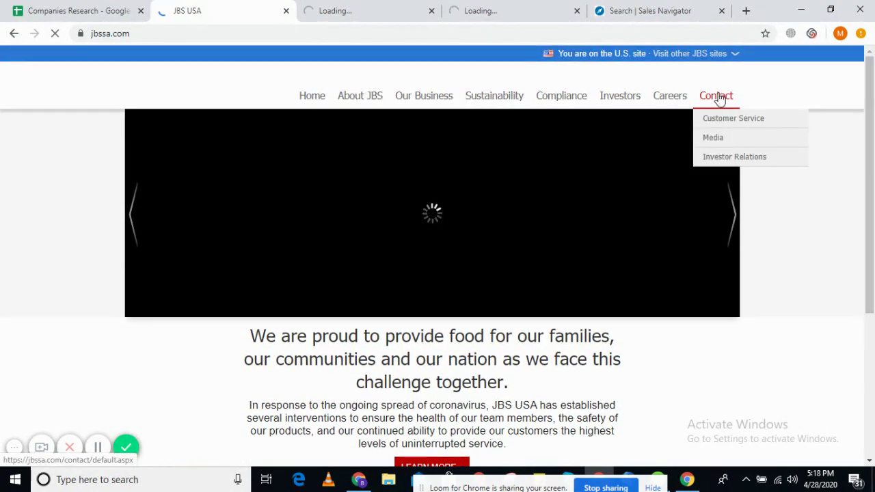
{"action": "left_click", "coordinate": [719, 97]}
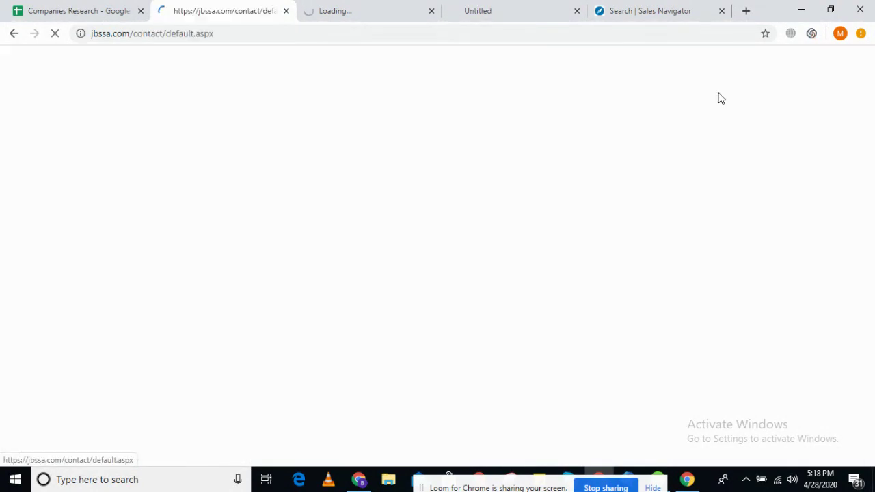
{"action": "left_click", "coordinate": [517, 7]}
{"action": "left_click", "coordinate": [191, 7]}
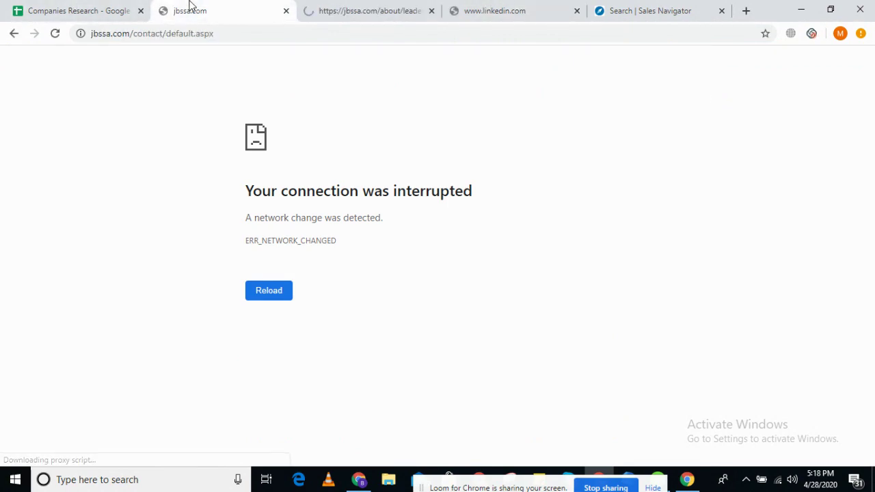
{"action": "left_click", "coordinate": [55, 34]}
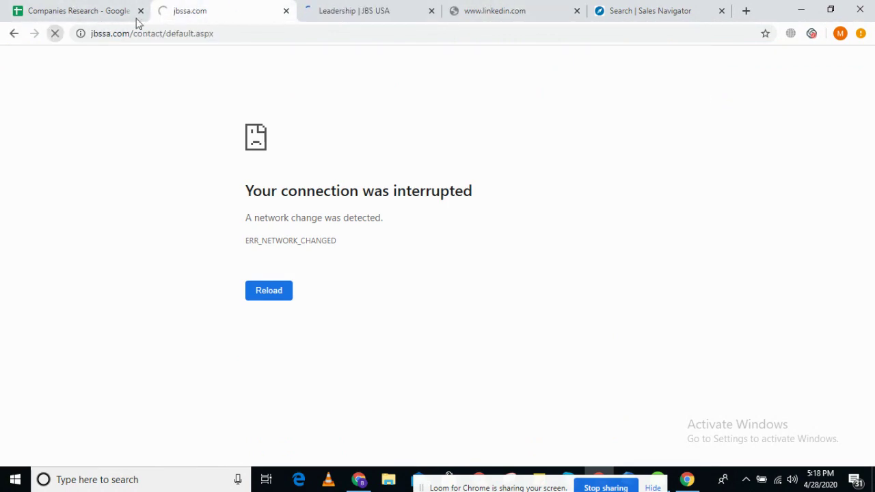
{"action": "left_click", "coordinate": [384, 7]}
{"action": "left_click", "coordinate": [531, 7]}
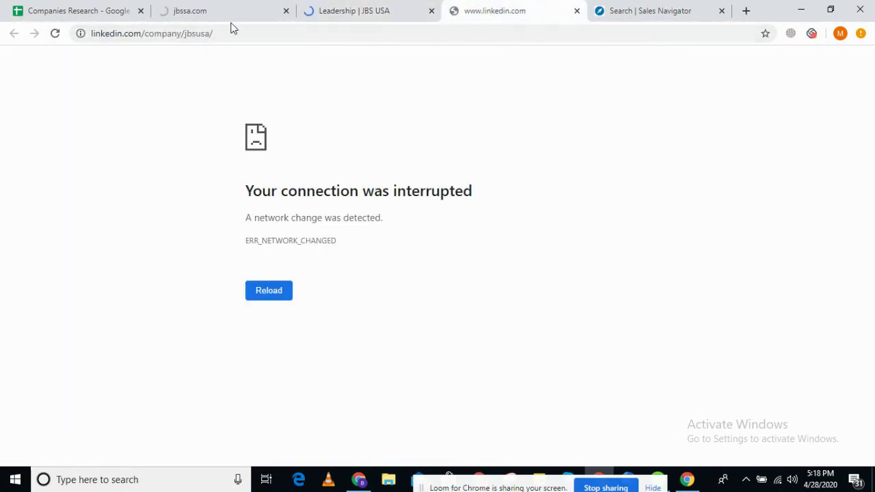
{"action": "left_click", "coordinate": [58, 34]}
{"action": "left_click", "coordinate": [252, 9]}
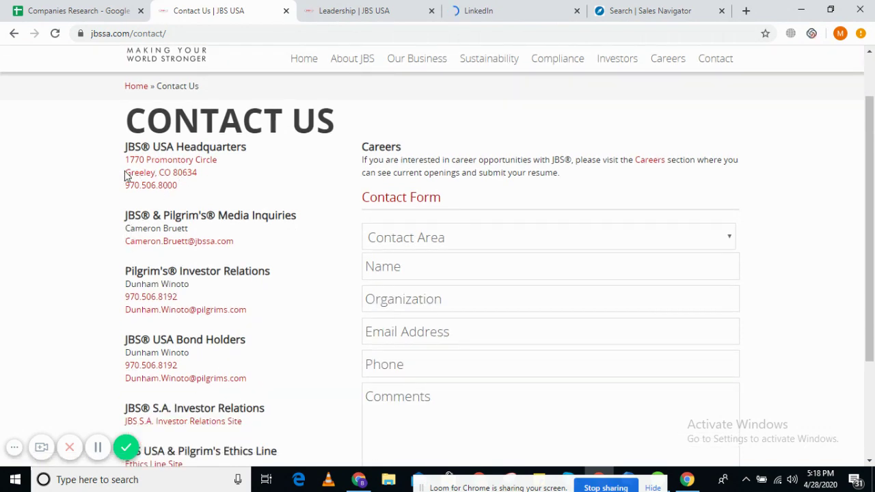
- Check the JBS USA headquarters address in maps, then copy the JBS USA name from LinkedIn
{"action": "left_click_drag", "start_coordinate": [125, 176], "coordinate": [132, 172]}
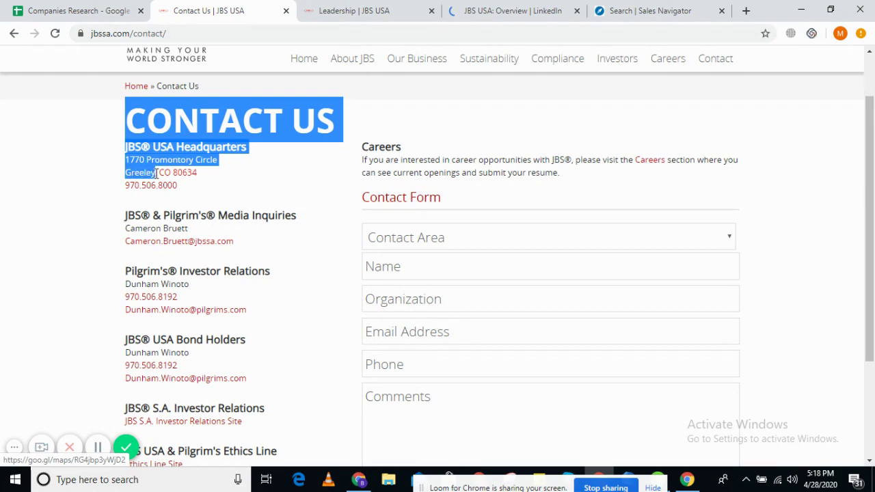
{"action": "left_click", "coordinate": [287, 180]}
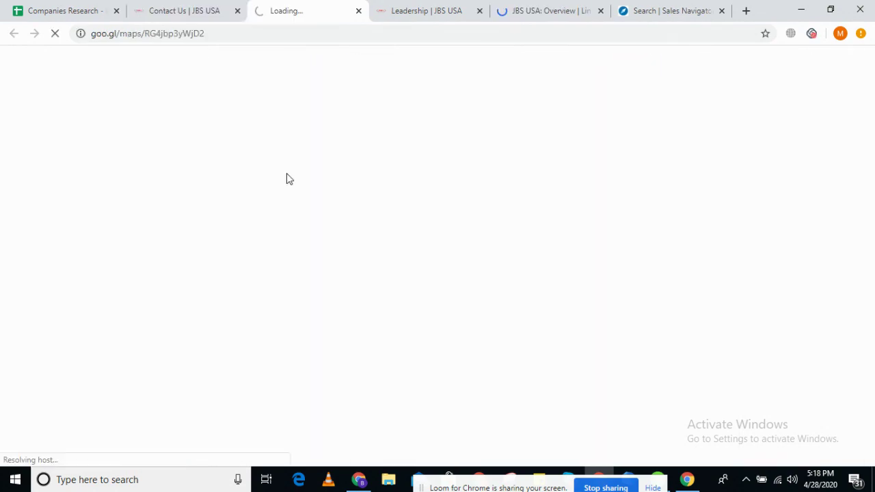
{"action": "left_click", "coordinate": [357, 11]}
{"action": "left_click", "coordinate": [436, 10]}
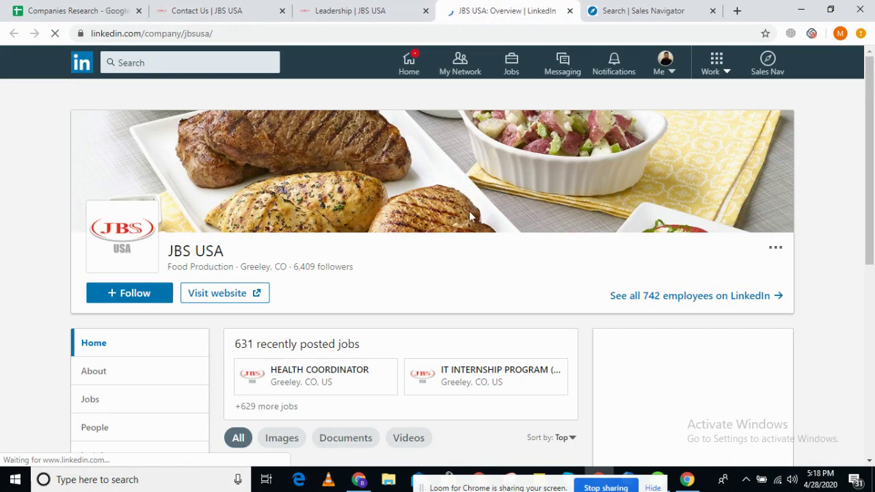
{"action": "left_click_drag", "start_coordinate": [169, 250], "coordinate": [222, 288]}
{"action": "key", "text": "ctrl+c"}
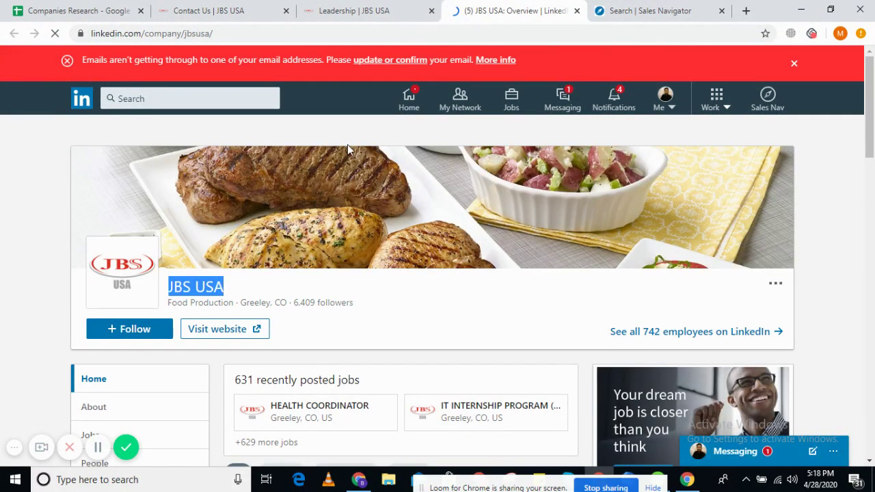
- Search Sales Navigator for JBS USA and open its account, listing 70 decision makers
{"action": "left_click", "coordinate": [635, 8]}
{"action": "left_click", "coordinate": [311, 99]}
{"action": "key", "text": "ctrl+v"}
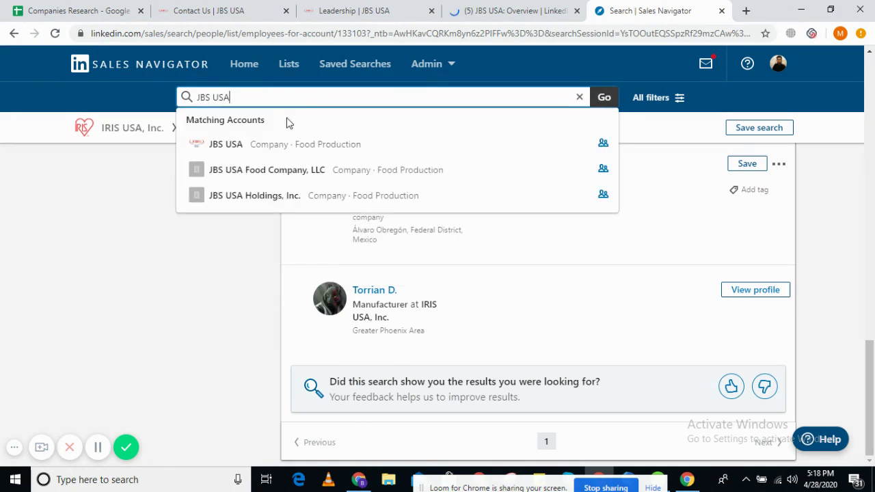
{"action": "left_click", "coordinate": [254, 145]}
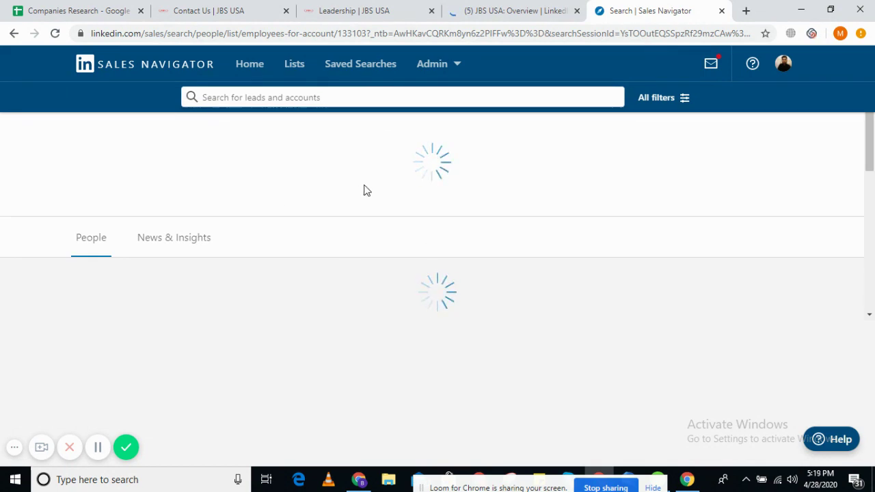
{"action": "left_click", "coordinate": [524, 10]}
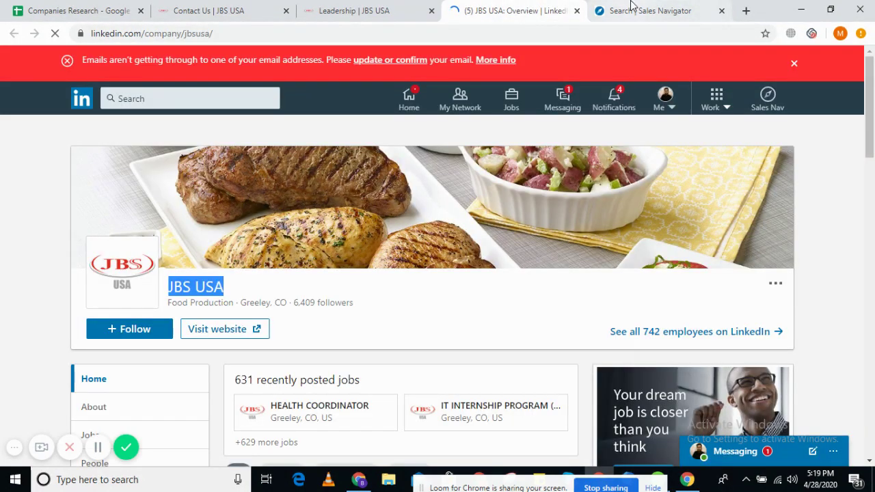
{"action": "left_click", "coordinate": [632, 7]}
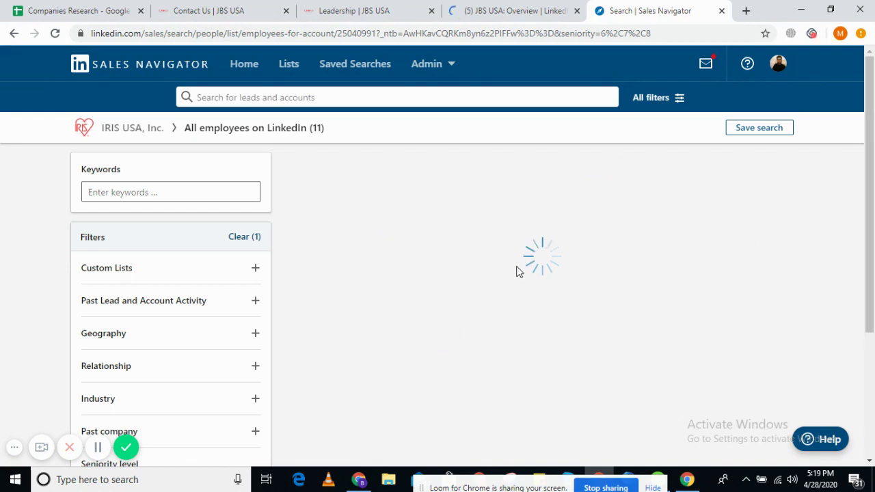
- Review the Leadership and Contact Us tabs, selecting the Greeley, CO headquarters address
{"action": "left_click", "coordinate": [506, 10]}
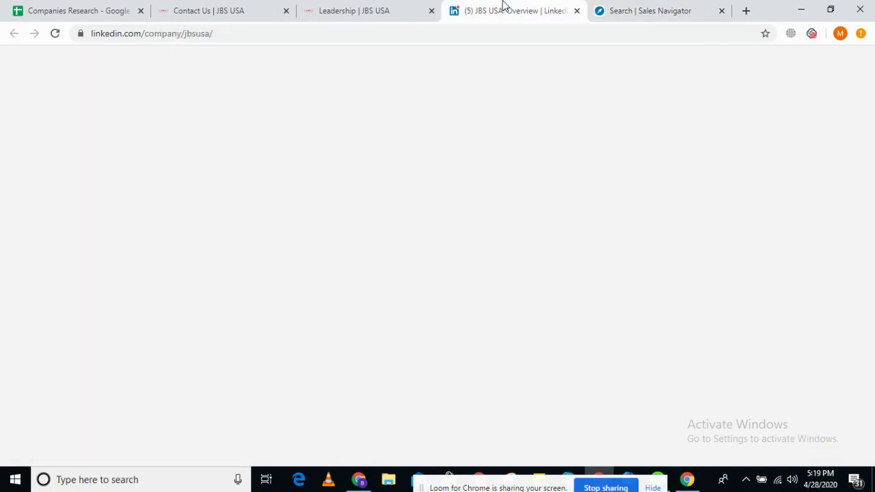
{"action": "left_click", "coordinate": [328, 10]}
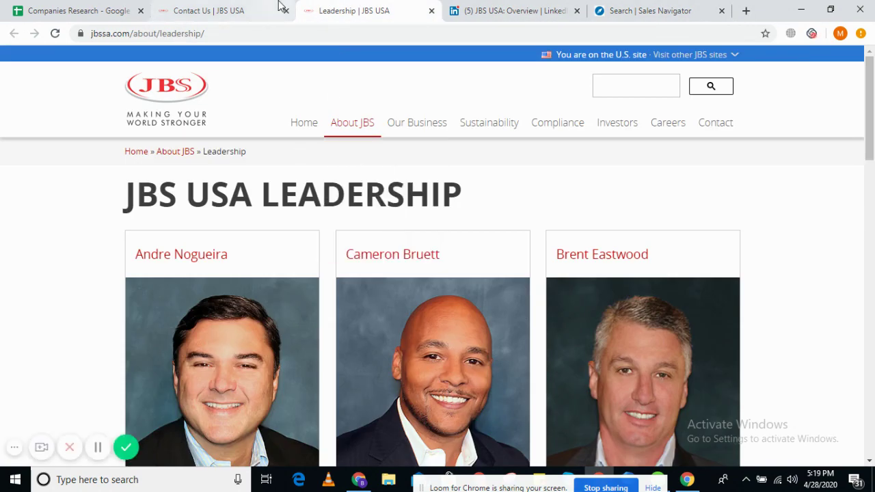
{"action": "left_click", "coordinate": [276, 8]}
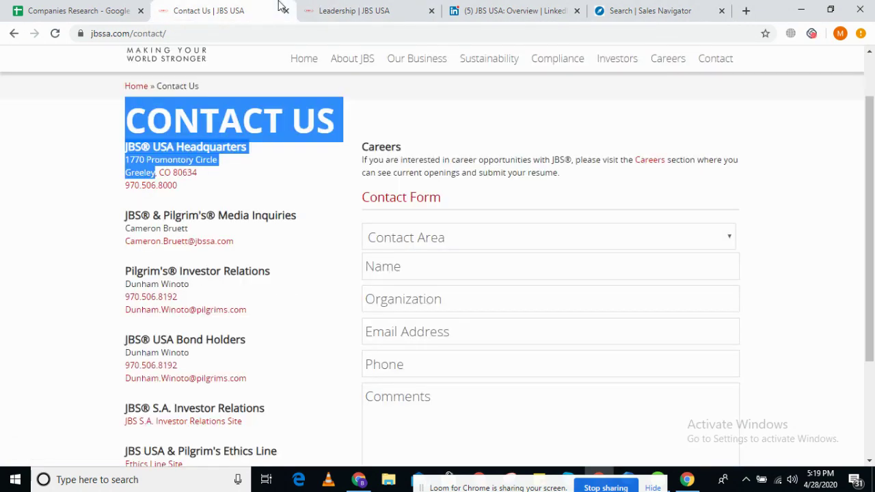
{"action": "left_click", "coordinate": [239, 182]}
{"action": "left_click_drag", "start_coordinate": [124, 180], "coordinate": [170, 173]}
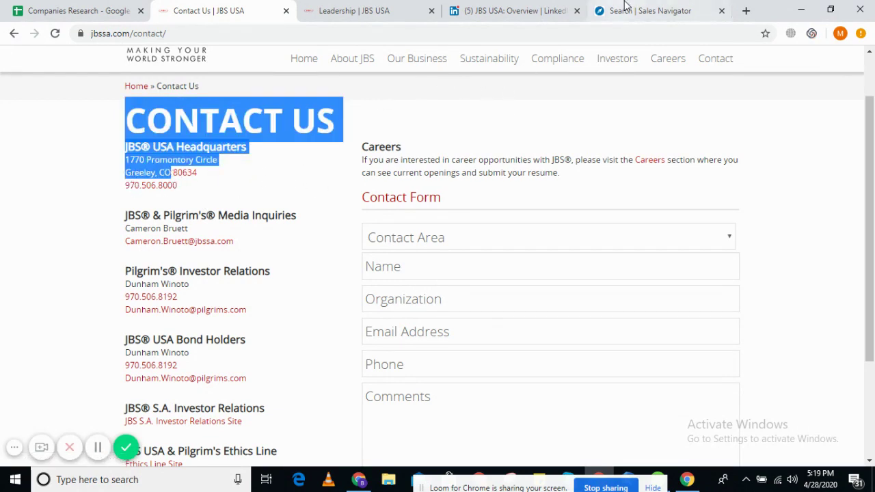
{"action": "left_click", "coordinate": [625, 9]}
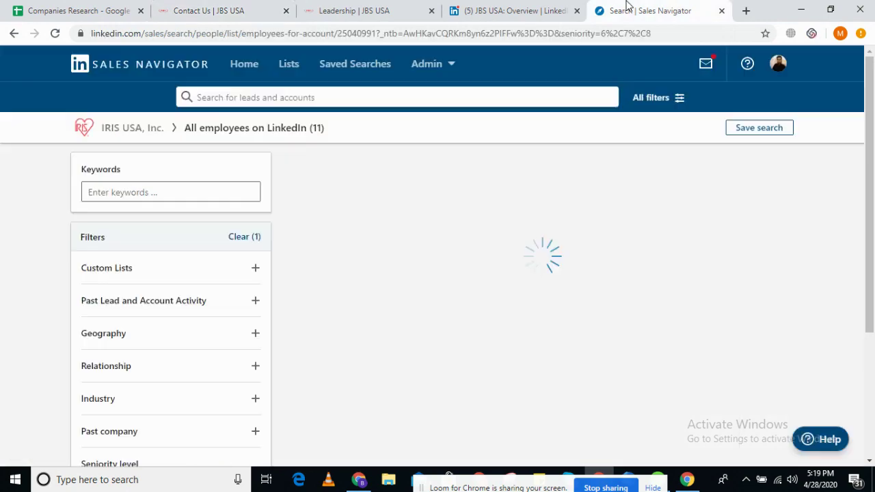
- Add Greeley, Colorado, United States as a Geography location filter for the JBS USA results
{"action": "left_click", "coordinate": [107, 335]}
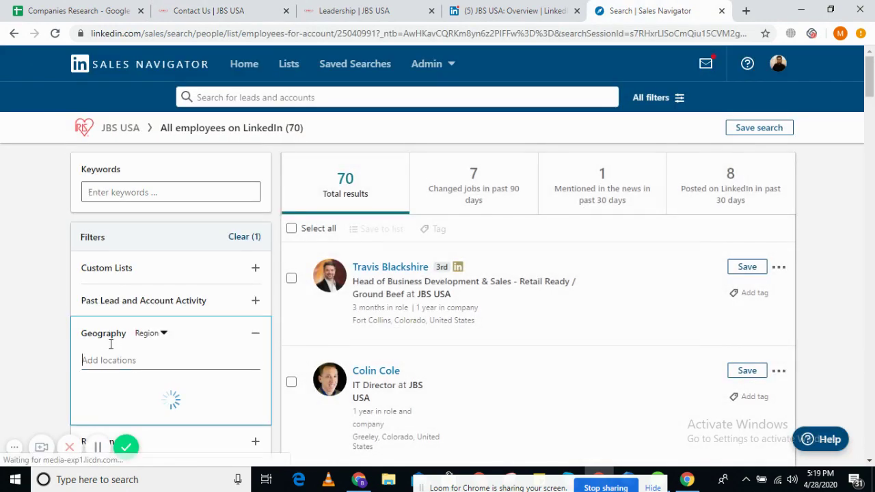
{"action": "type", "text": "greeley"}
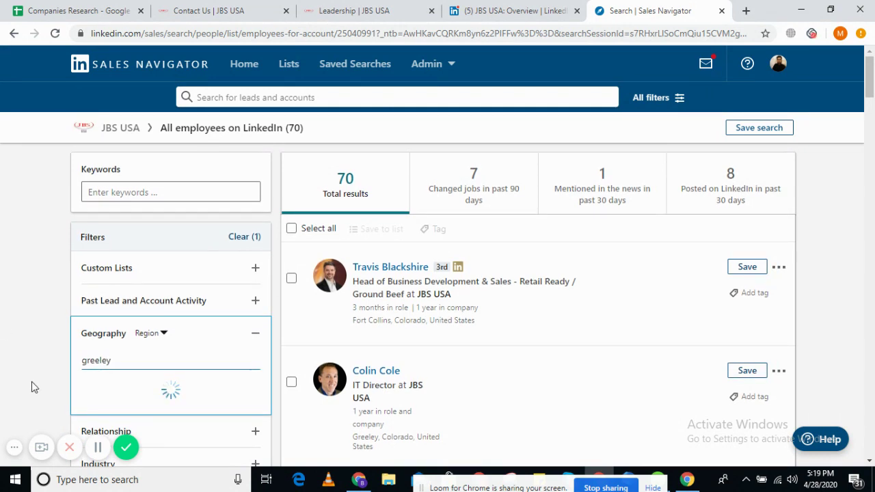
{"action": "left_click", "coordinate": [149, 388]}
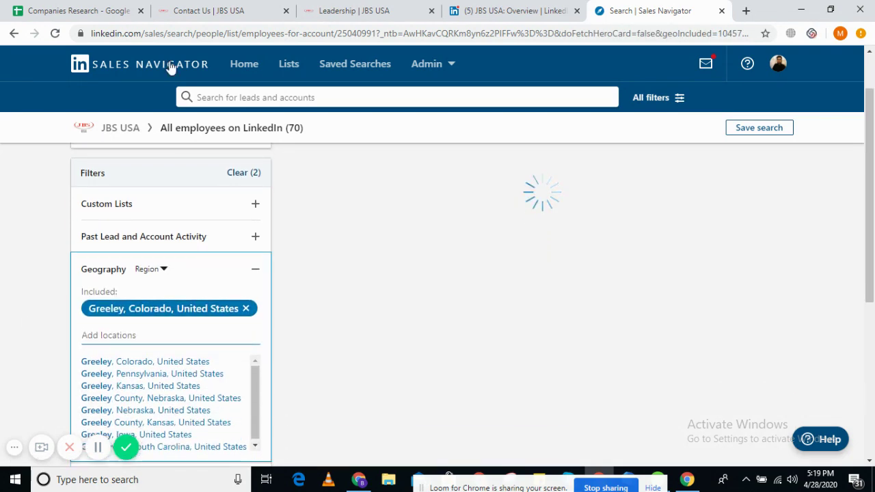
{"action": "left_click", "coordinate": [103, 11]}
{"action": "left_click", "coordinate": [203, 5]}
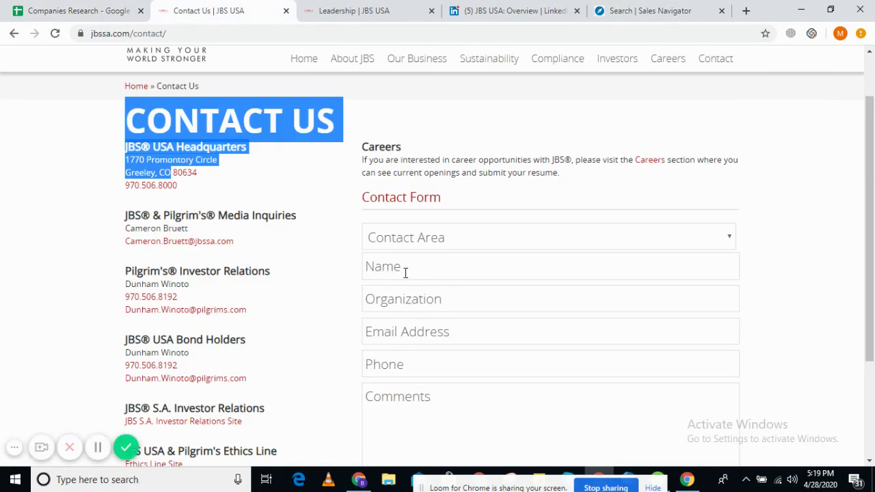
{"action": "scroll", "coordinate": [228, 241], "scroll_direction": "down", "scroll_amount": 1}
{"action": "left_click", "coordinate": [2, 164]}
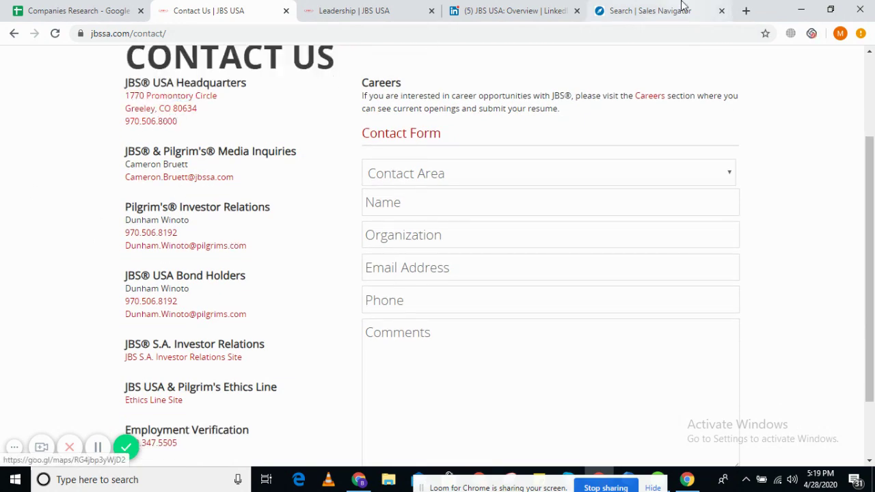
{"action": "left_click", "coordinate": [649, 10]}
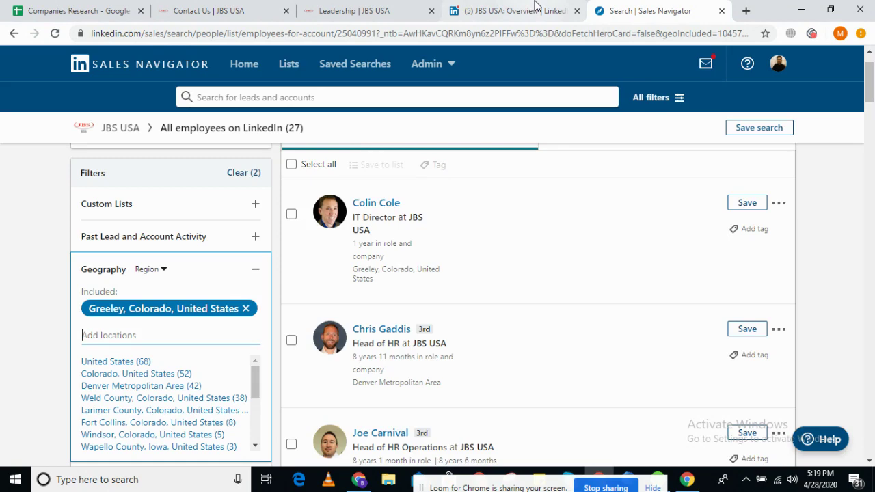
- Scroll through the 27 Greeley results and begin a keyword search within them
{"action": "left_click", "coordinate": [538, 7]}
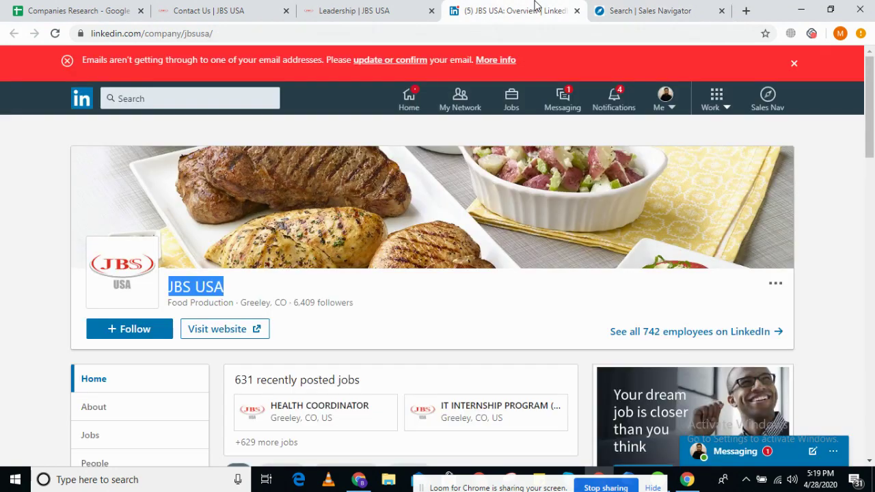
{"action": "left_click", "coordinate": [650, 9]}
{"action": "mouse_move", "coordinate": [129, 314]}
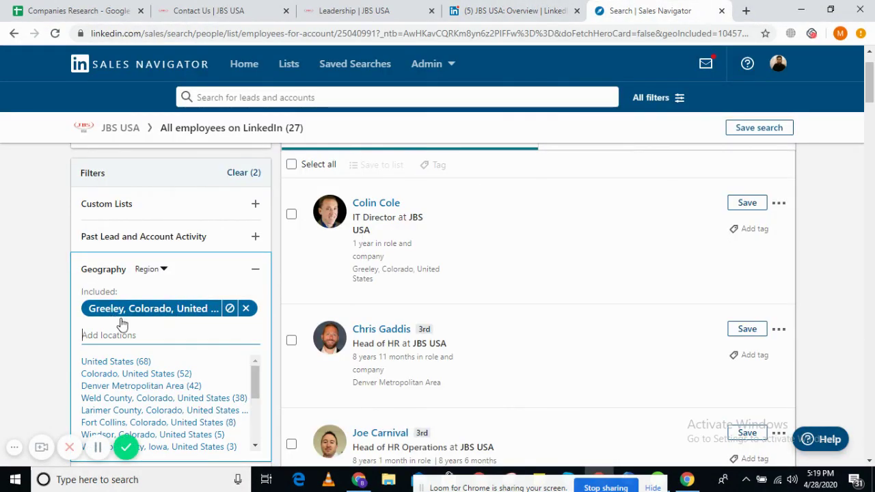
{"action": "scroll", "coordinate": [5, 313], "scroll_direction": "up", "scroll_amount": 1}
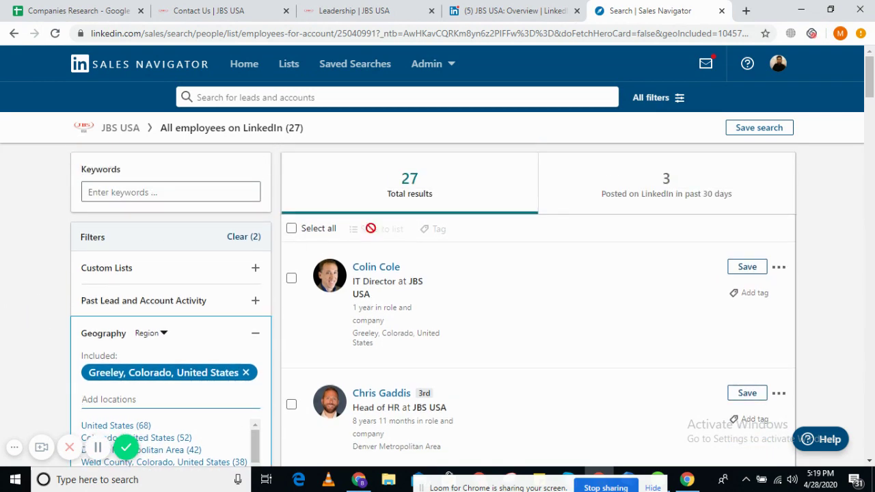
{"action": "scroll", "coordinate": [441, 253], "scroll_direction": "down", "scroll_amount": 4}
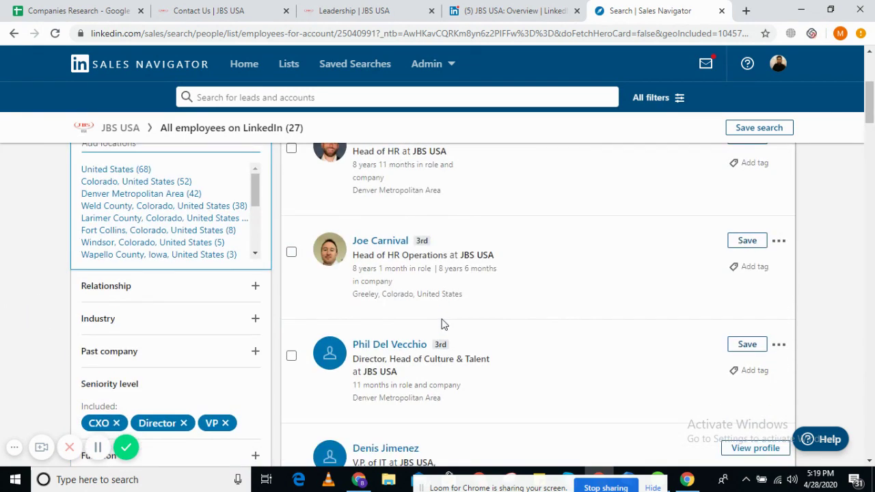
{"action": "scroll", "coordinate": [444, 320], "scroll_direction": "up", "scroll_amount": 3}
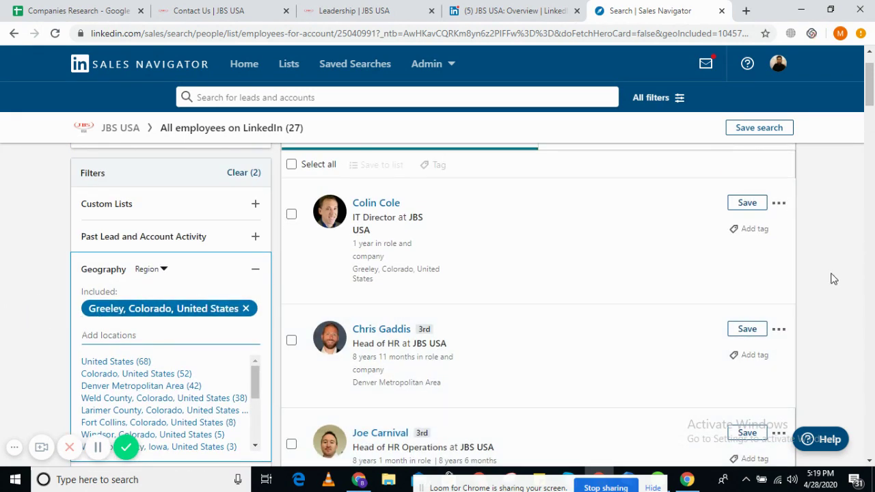
{"action": "scroll", "coordinate": [830, 280], "scroll_direction": "down", "scroll_amount": 6}
{"action": "scroll", "coordinate": [837, 277], "scroll_direction": "down", "scroll_amount": 3}
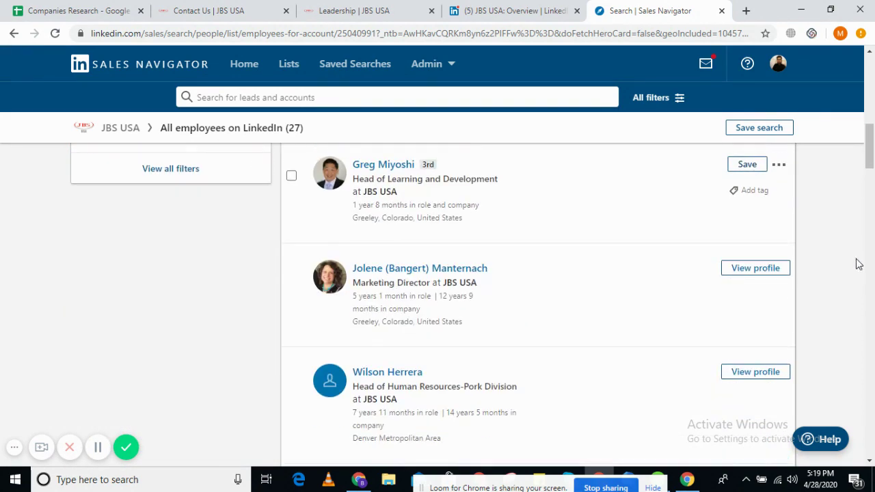
{"action": "left_click", "coordinate": [871, 185]}
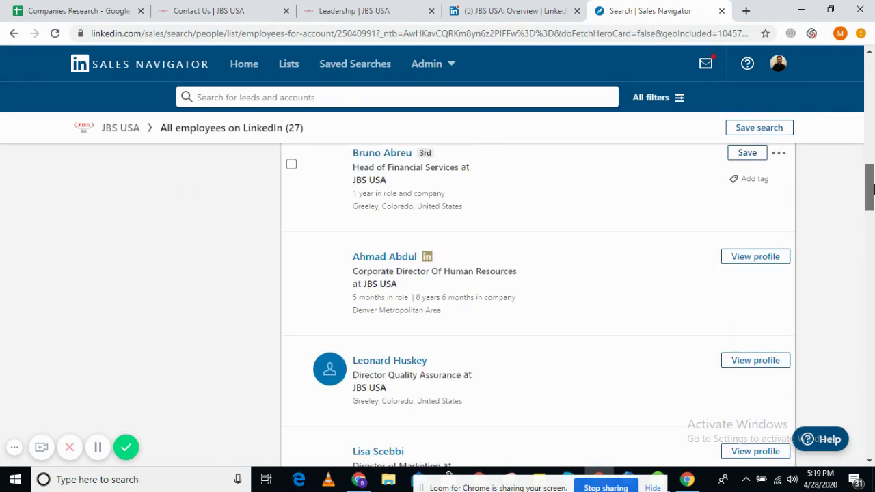
{"action": "left_click_drag", "start_coordinate": [871, 185], "coordinate": [871, 75]}
{"action": "left_click", "coordinate": [156, 192]}
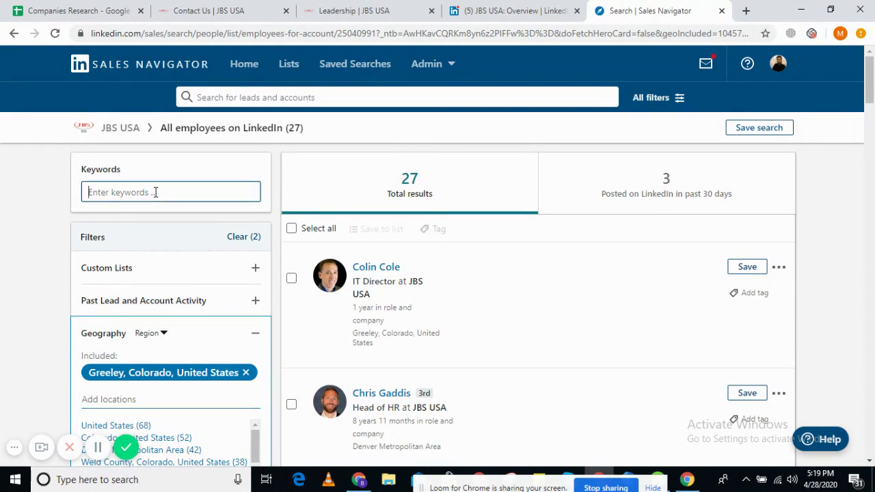
- Search JBS USA employees for keyword 'chief' and check the single result's job title
{"action": "type", "text": "c"}
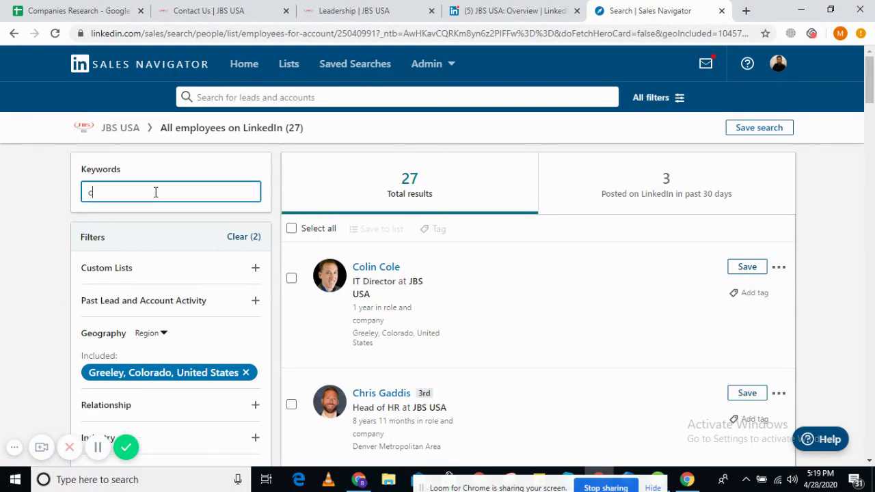
{"action": "type", "text": "hief"}
{"action": "key", "text": "Return"}
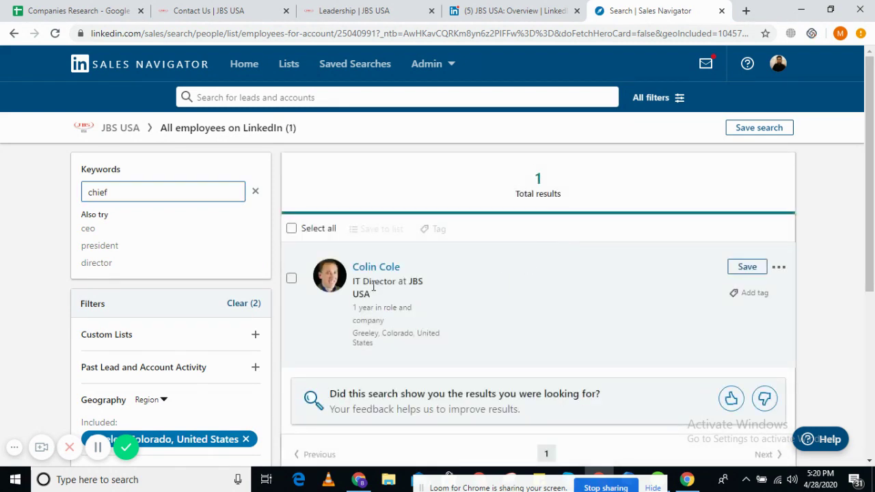
{"action": "triple_click", "coordinate": [378, 288]}
{"action": "left_click", "coordinate": [371, 280]}
{"action": "left_click", "coordinate": [89, 196]}
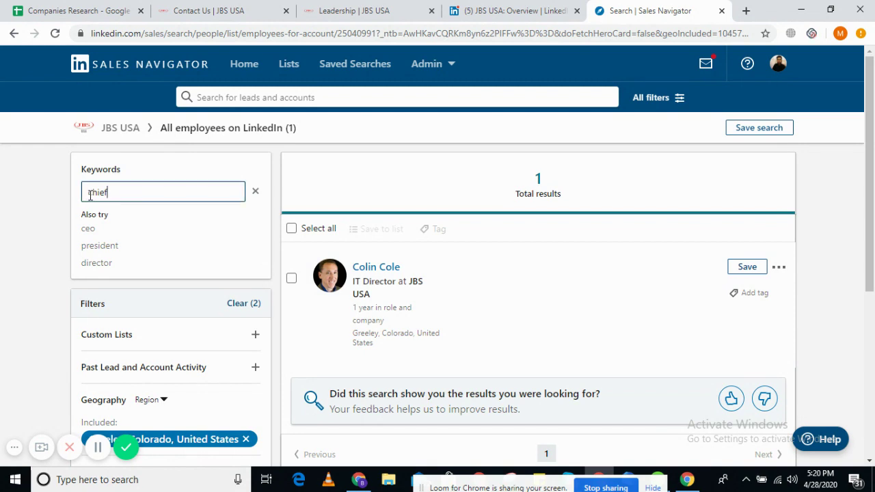
{"action": "double_click", "coordinate": [89, 196]}
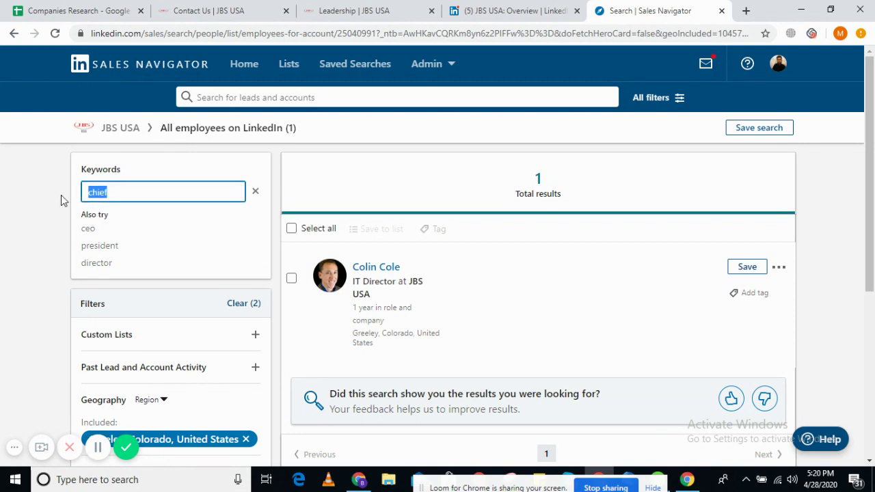
- Rerun the employee search with keyword 'manager' and look through the results
{"action": "type", "text": "manager"}
{"action": "key", "text": "Return"}
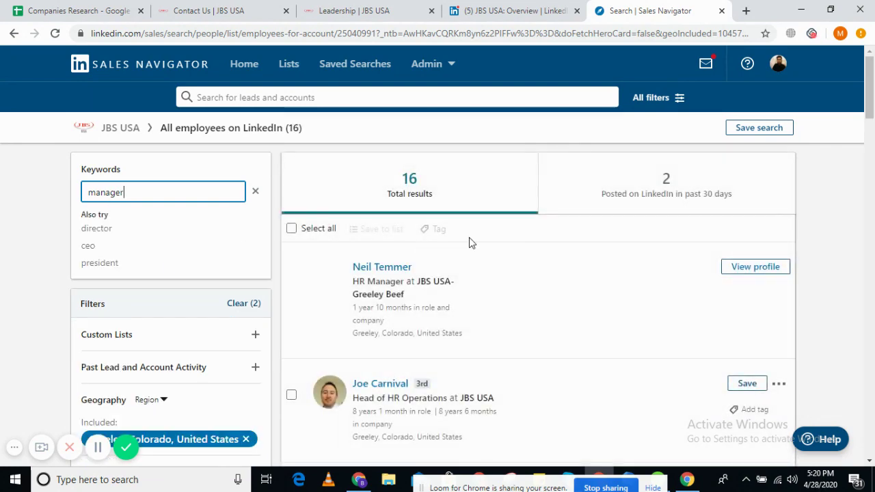
{"action": "scroll", "coordinate": [471, 246], "scroll_direction": "down", "scroll_amount": 1}
{"action": "scroll", "coordinate": [439, 220], "scroll_direction": "down", "scroll_amount": 4}
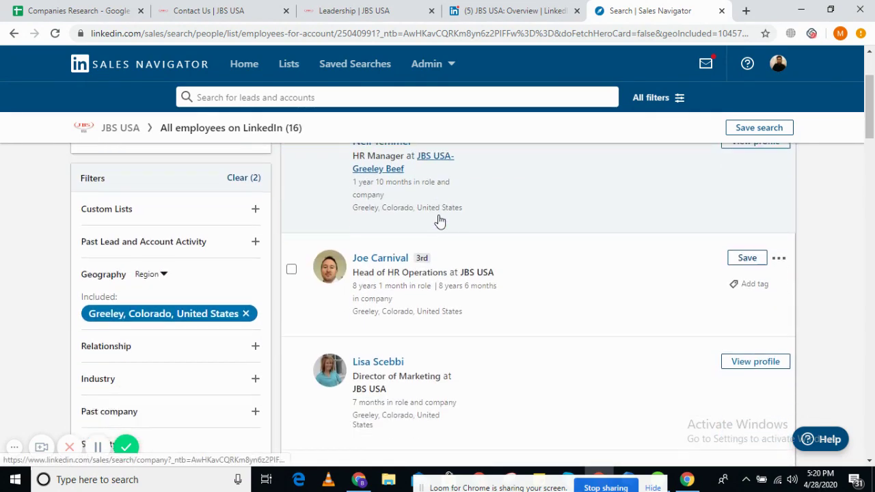
{"action": "scroll", "coordinate": [488, 203], "scroll_direction": "down", "scroll_amount": 6}
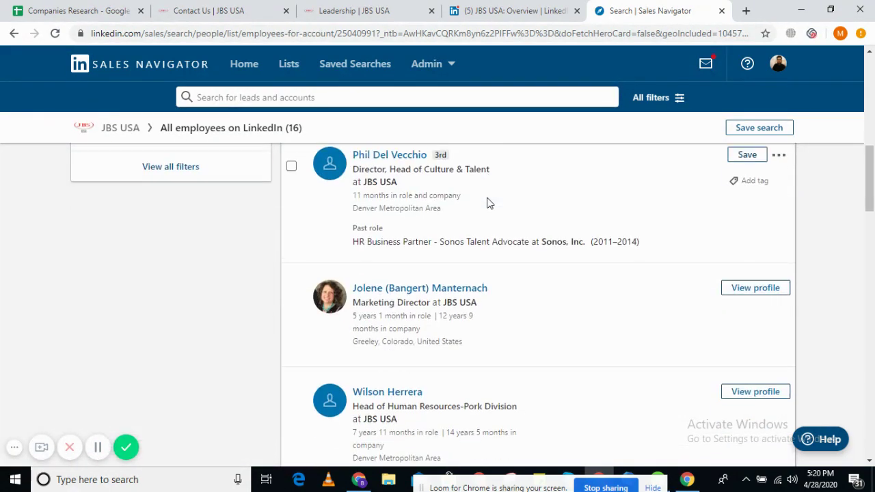
{"action": "scroll", "coordinate": [445, 246], "scroll_direction": "down", "scroll_amount": 5}
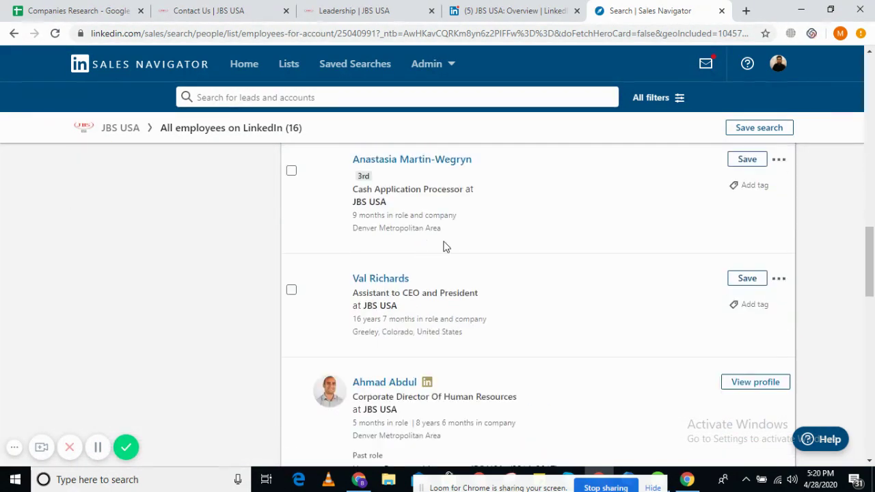
{"action": "scroll", "coordinate": [495, 238], "scroll_direction": "down", "scroll_amount": 2}
{"action": "scroll", "coordinate": [433, 263], "scroll_direction": "down", "scroll_amount": 2}
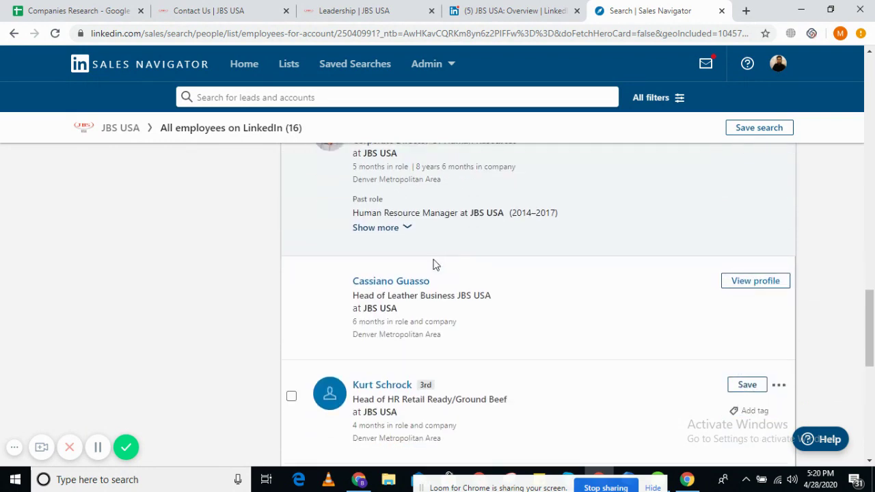
{"action": "scroll", "coordinate": [441, 284], "scroll_direction": "down", "scroll_amount": 2}
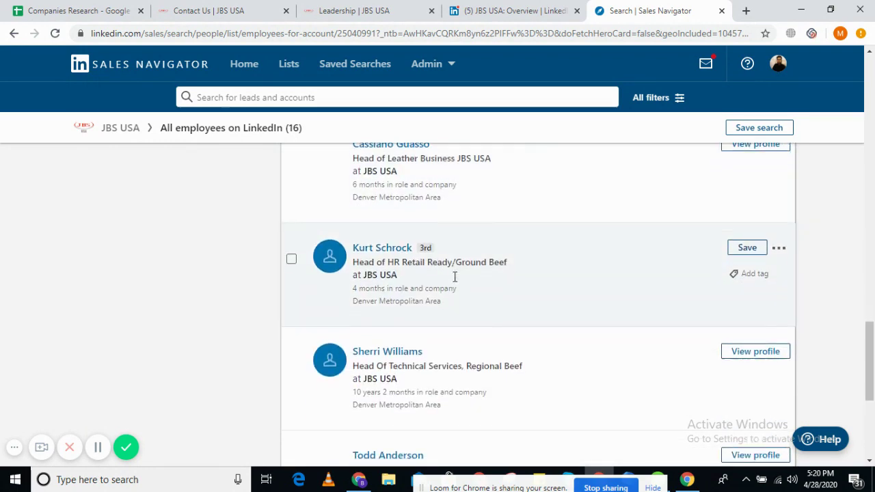
{"action": "scroll", "coordinate": [454, 275], "scroll_direction": "down", "scroll_amount": 5}
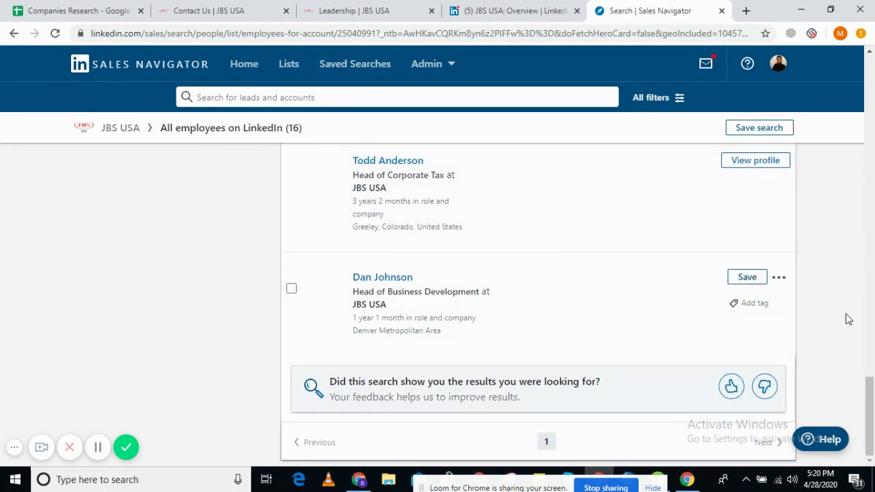
{"action": "left_click_drag", "start_coordinate": [869, 410], "coordinate": [869, 91]}
- Change the keyword to 'vp' and review the 4 results
{"action": "double_click", "coordinate": [118, 184]}
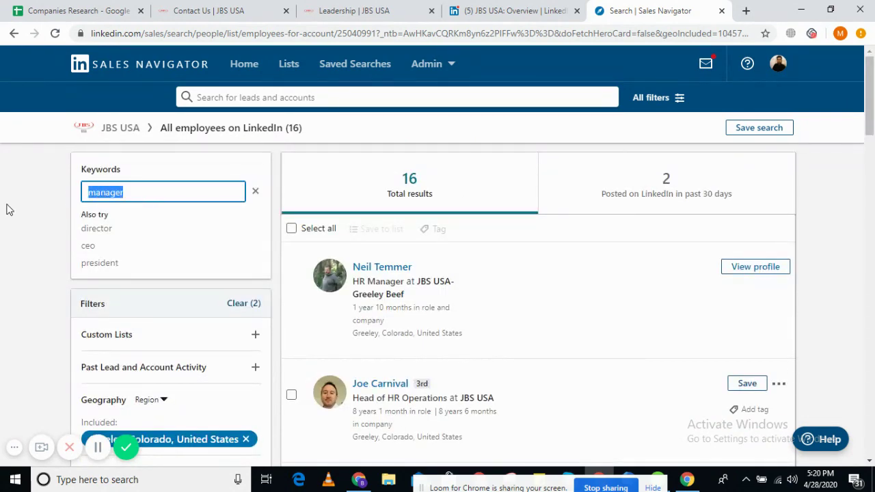
{"action": "type", "text": "vp"}
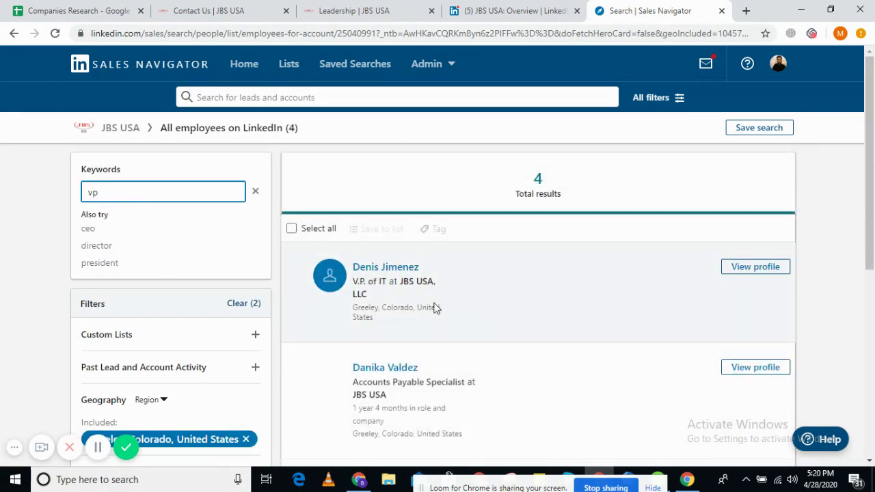
{"action": "scroll", "coordinate": [495, 287], "scroll_direction": "down", "scroll_amount": 1}
{"action": "scroll", "coordinate": [496, 287], "scroll_direction": "down", "scroll_amount": 5}
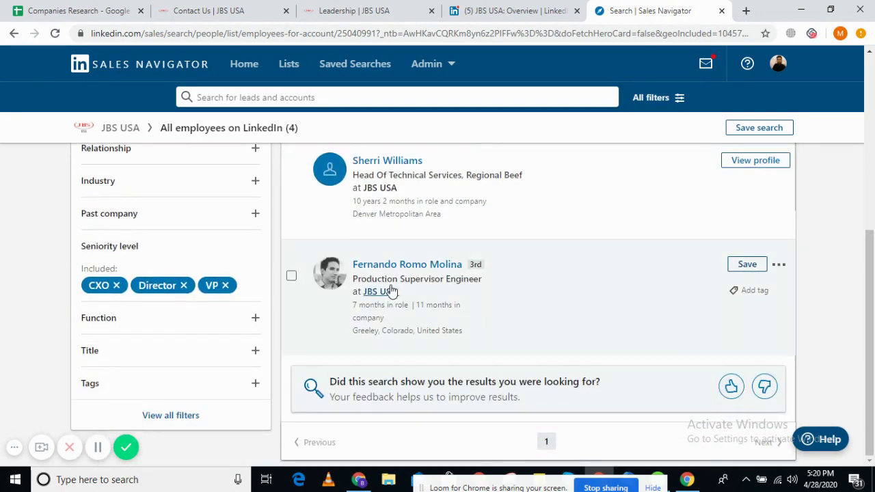
{"action": "scroll", "coordinate": [407, 280], "scroll_direction": "up", "scroll_amount": 5}
- Replace the keyword with 'director' and run the employee search
{"action": "left_click_drag", "start_coordinate": [108, 192], "coordinate": [81, 196]}
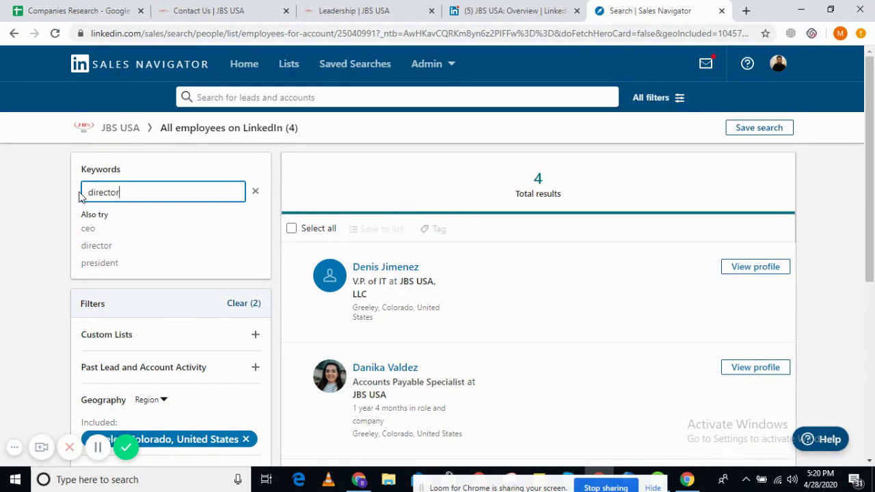
{"action": "key", "text": "Return"}
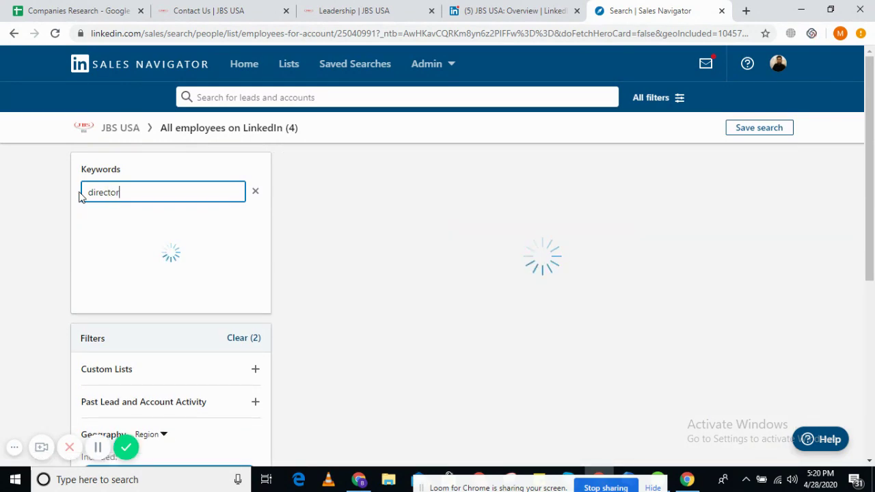
{"action": "scroll", "coordinate": [256, 213], "scroll_direction": "down", "scroll_amount": 1}
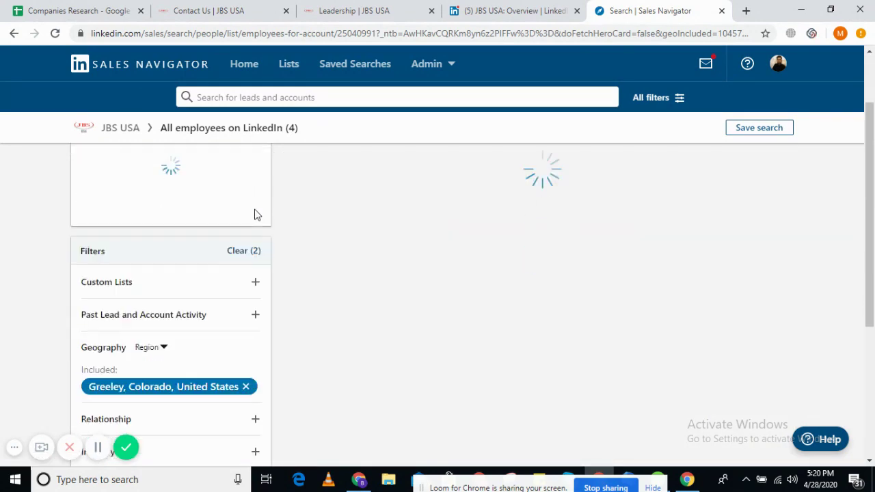
{"action": "scroll", "coordinate": [254, 216], "scroll_direction": "down", "scroll_amount": 2}
{"action": "scroll", "coordinate": [254, 215], "scroll_direction": "up", "scroll_amount": 3}
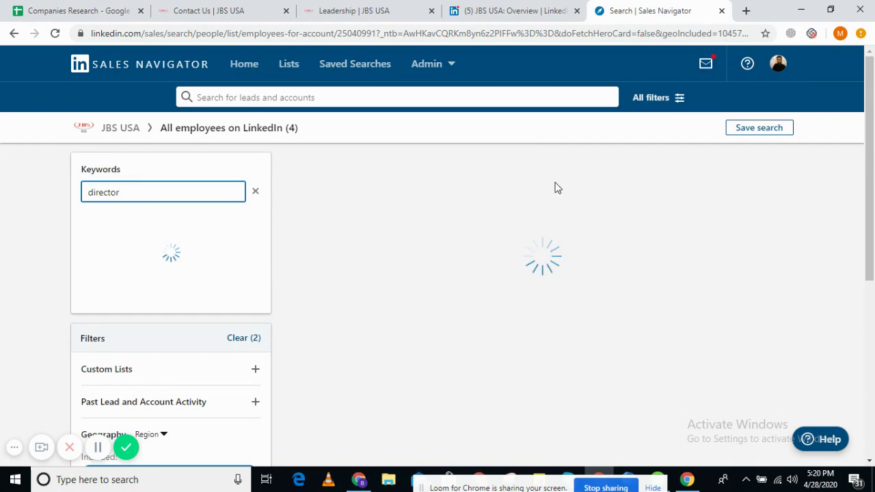
{"action": "left_click", "coordinate": [61, 6]}
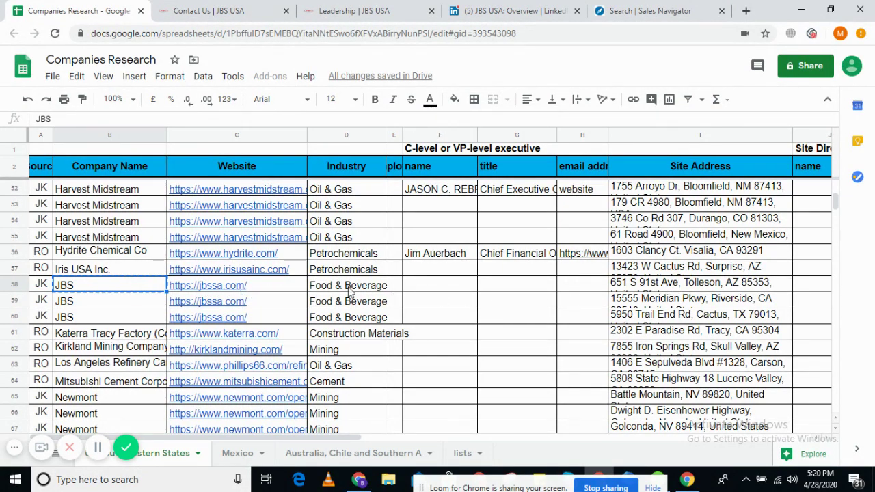
{"action": "left_click", "coordinate": [666, 287]}
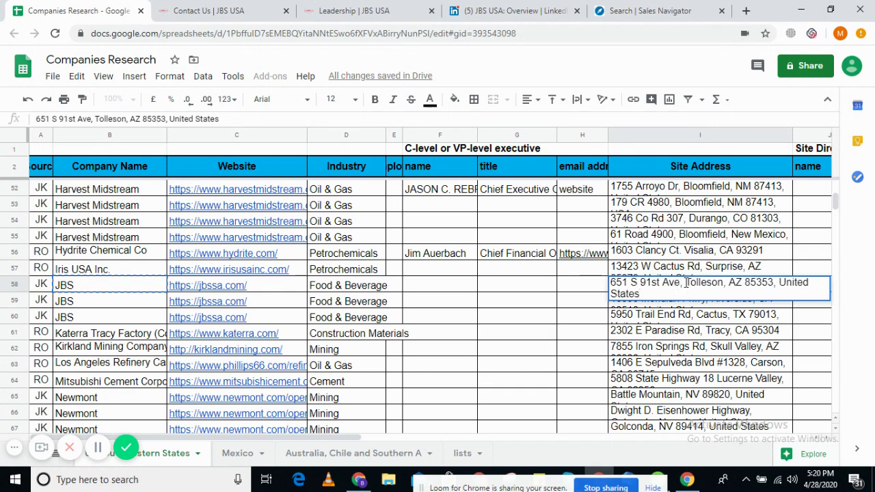
{"action": "left_click_drag", "start_coordinate": [689, 282], "coordinate": [718, 282]}
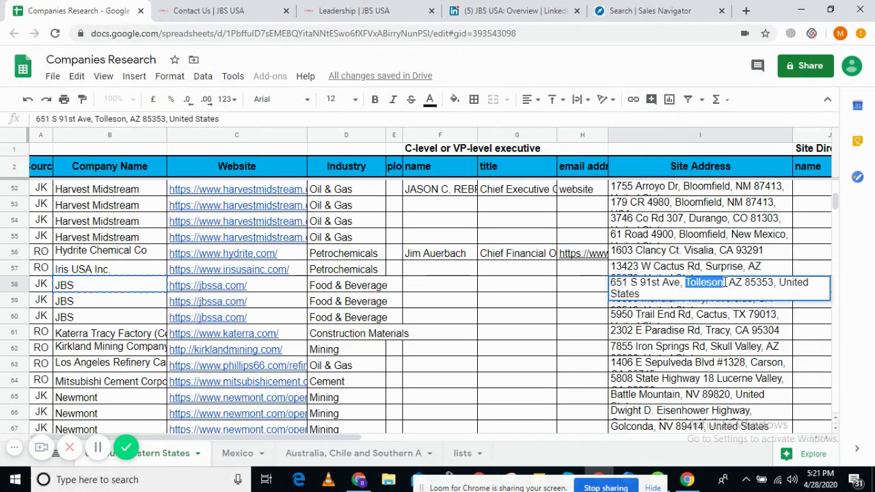
{"action": "left_click", "coordinate": [580, 294]}
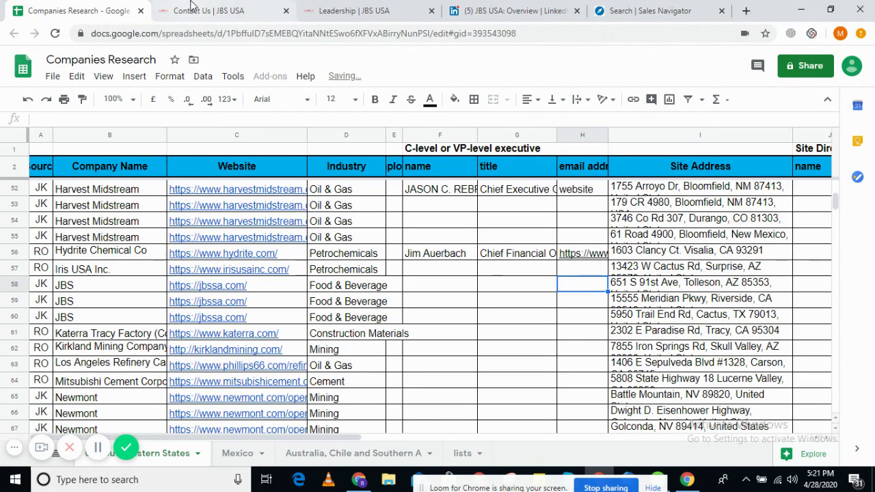
{"action": "left_click", "coordinate": [195, 10]}
{"action": "left_click", "coordinate": [604, 8]}
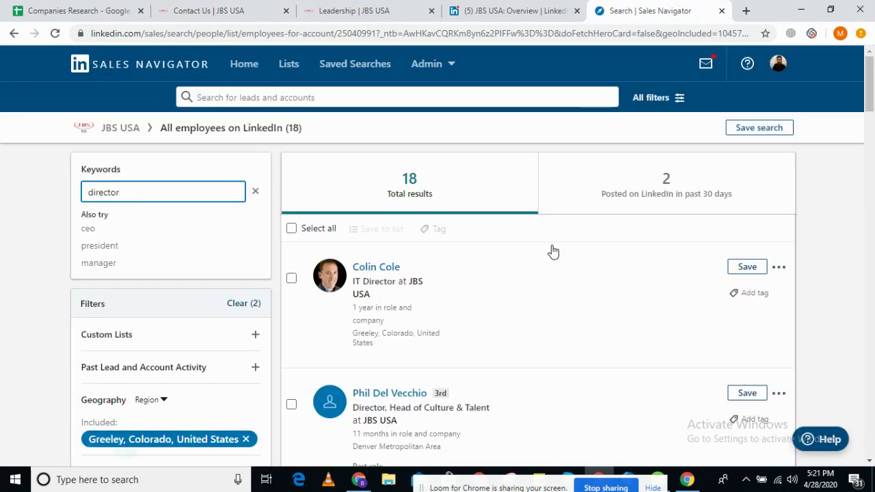
{"action": "scroll", "coordinate": [543, 267], "scroll_direction": "down", "scroll_amount": 1}
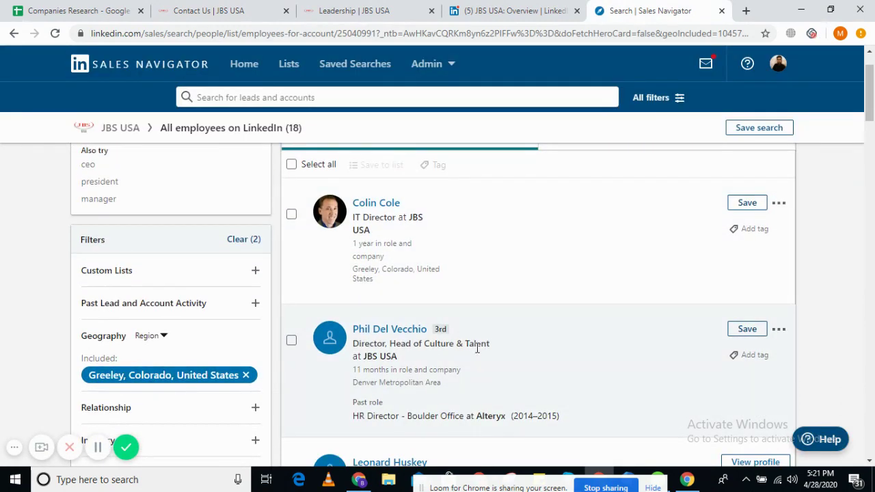
{"action": "left_click_drag", "start_coordinate": [870, 104], "coordinate": [871, 167]}
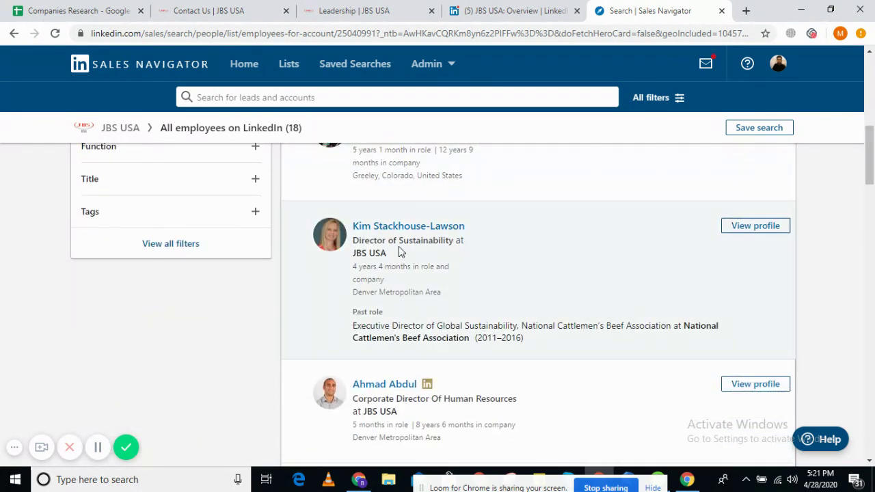
{"action": "right_click", "coordinate": [400, 227]}
{"action": "left_click", "coordinate": [417, 232]}
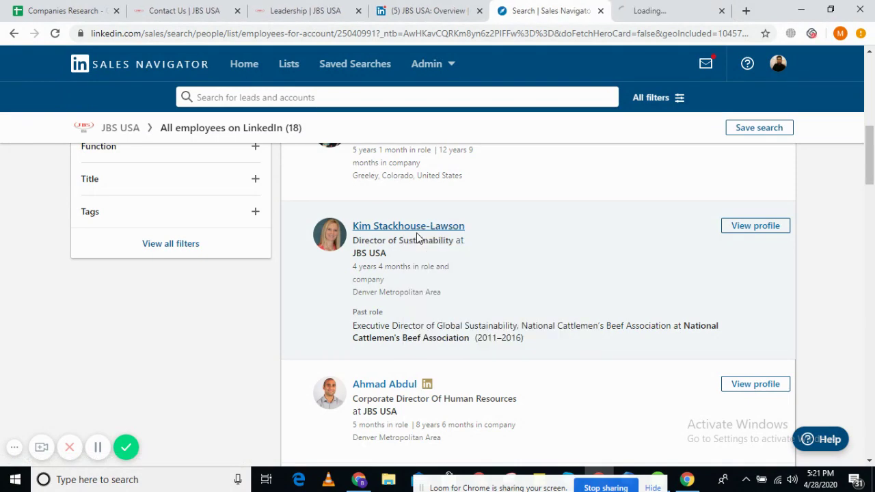
{"action": "left_click", "coordinate": [668, 6]}
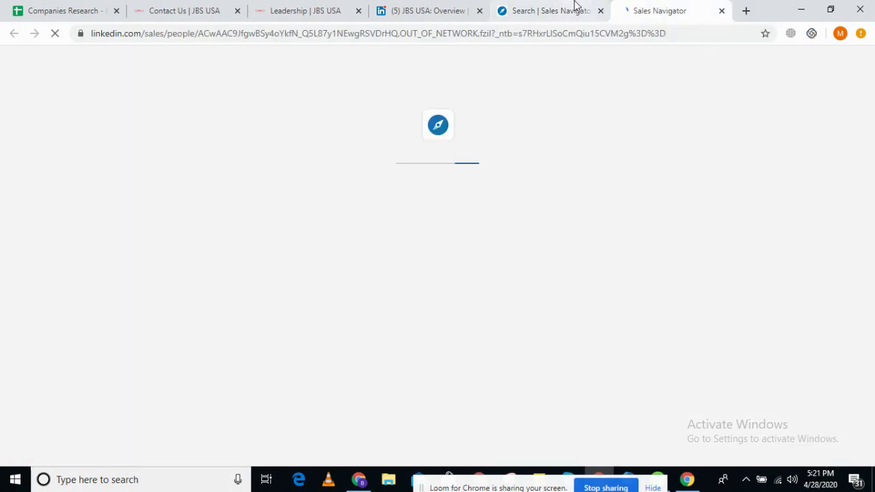
{"action": "left_click", "coordinate": [576, 9]}
- Note the sustainability director's location and scan the remaining CXO, Director and VP results
{"action": "left_click_drag", "start_coordinate": [355, 292], "coordinate": [439, 293]}
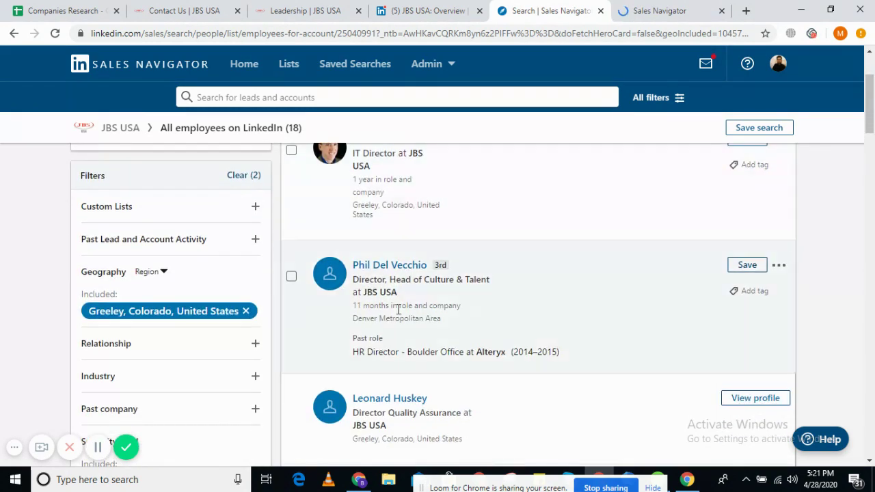
{"action": "scroll", "coordinate": [581, 279], "scroll_direction": "down", "scroll_amount": 5}
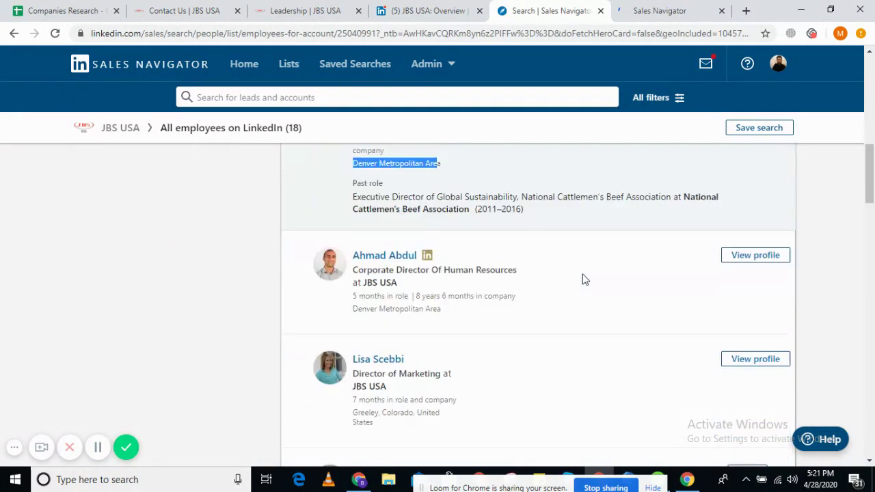
{"action": "scroll", "coordinate": [584, 279], "scroll_direction": "down", "scroll_amount": 3}
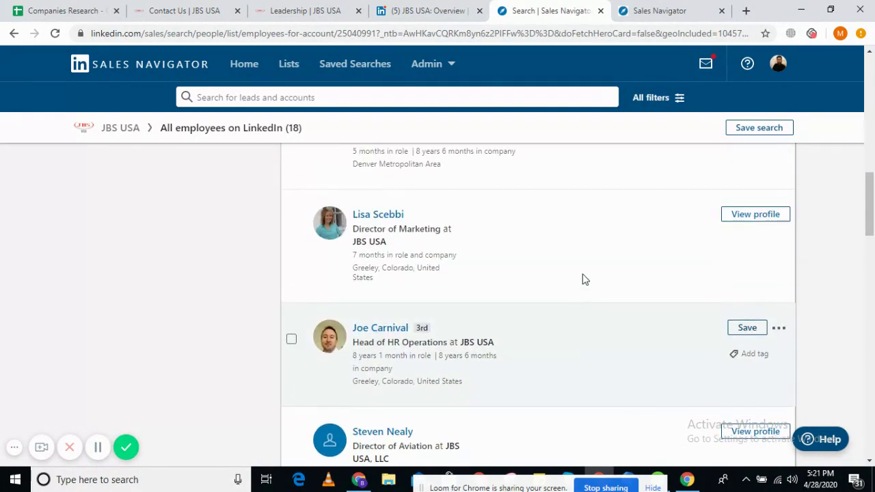
{"action": "scroll", "coordinate": [585, 279], "scroll_direction": "down", "scroll_amount": 2}
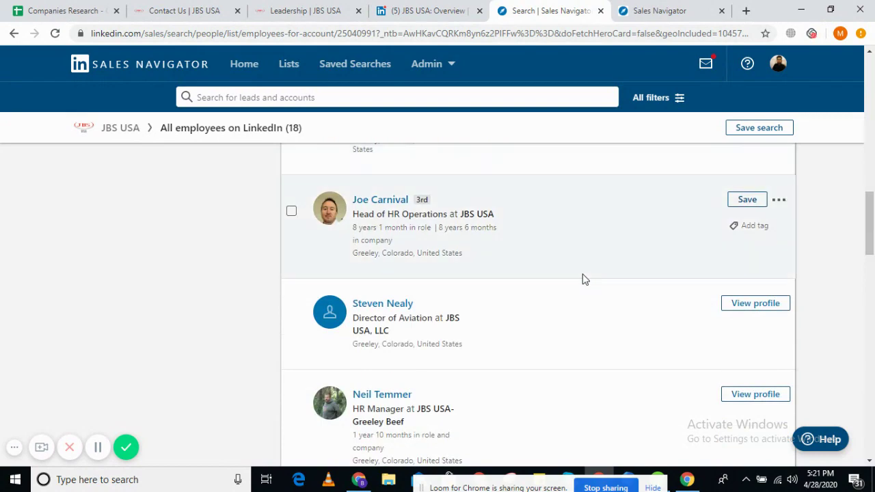
{"action": "scroll", "coordinate": [584, 279], "scroll_direction": "down", "scroll_amount": 2}
{"action": "scroll", "coordinate": [584, 279], "scroll_direction": "down", "scroll_amount": 3}
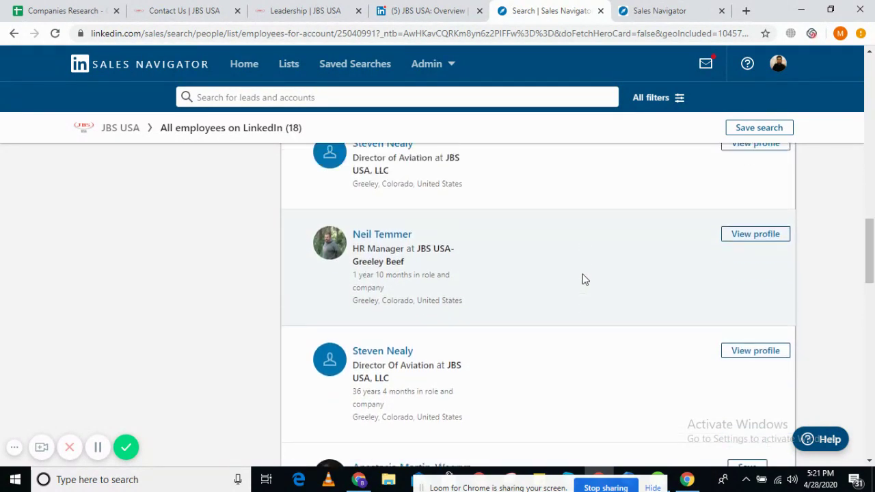
{"action": "scroll", "coordinate": [584, 278], "scroll_direction": "down", "scroll_amount": 2}
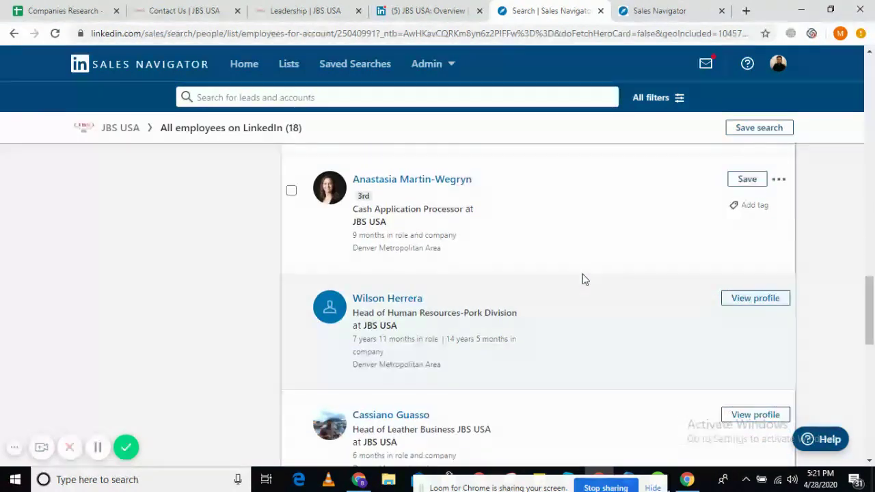
{"action": "scroll", "coordinate": [584, 279], "scroll_direction": "down", "scroll_amount": 4}
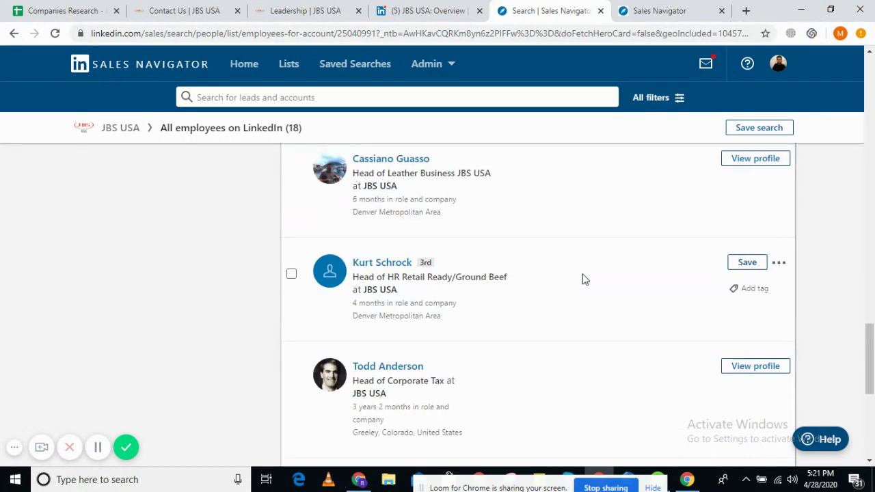
{"action": "scroll", "coordinate": [584, 279], "scroll_direction": "up", "scroll_amount": 1}
{"action": "scroll", "coordinate": [584, 279], "scroll_direction": "down", "scroll_amount": 3}
{"action": "scroll", "coordinate": [584, 279], "scroll_direction": "up", "scroll_amount": 10}
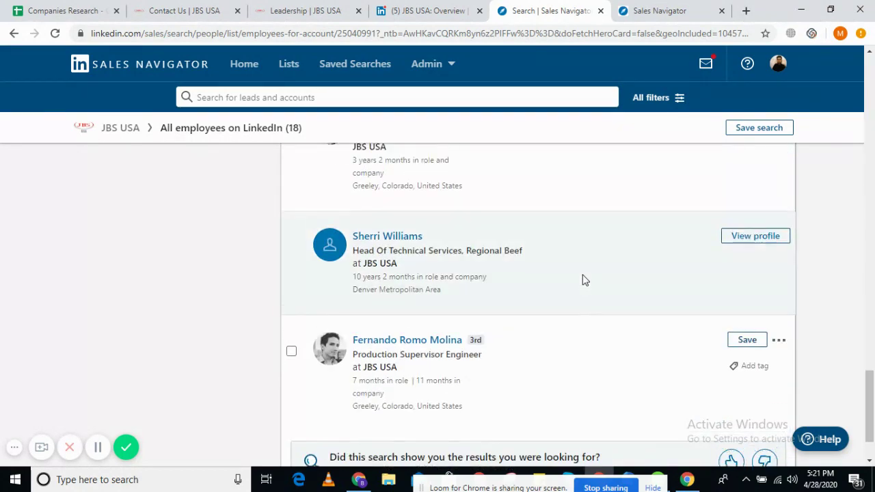
{"action": "scroll", "coordinate": [582, 278], "scroll_direction": "down", "scroll_amount": 2}
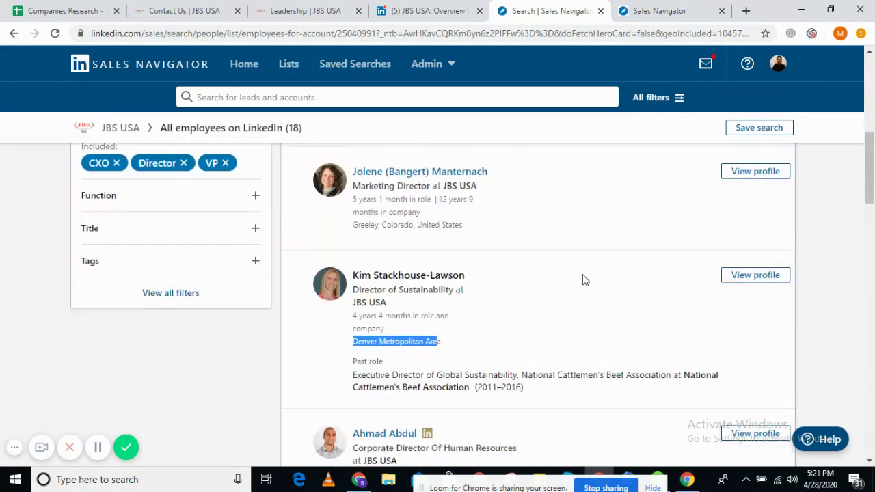
- Select the Director of Sustainability title and Denver Metropolitan Area location, then recheck the profile tab
{"action": "left_click_drag", "start_coordinate": [352, 287], "coordinate": [445, 287]}
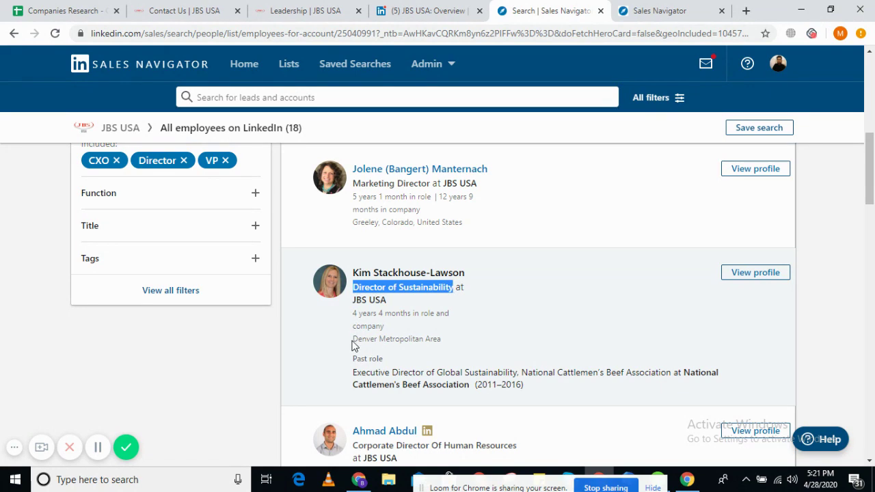
{"action": "left_click_drag", "start_coordinate": [354, 340], "coordinate": [441, 340]}
{"action": "left_click", "coordinate": [694, 5]}
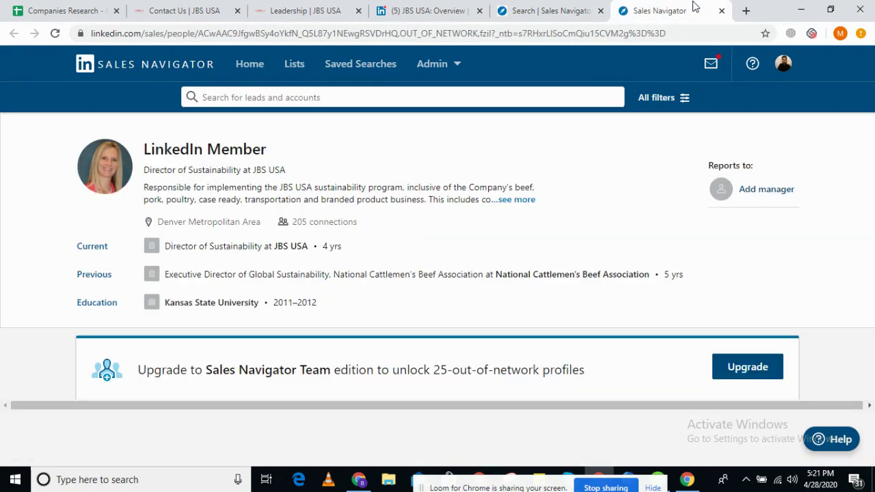
{"action": "left_click", "coordinate": [545, 8]}
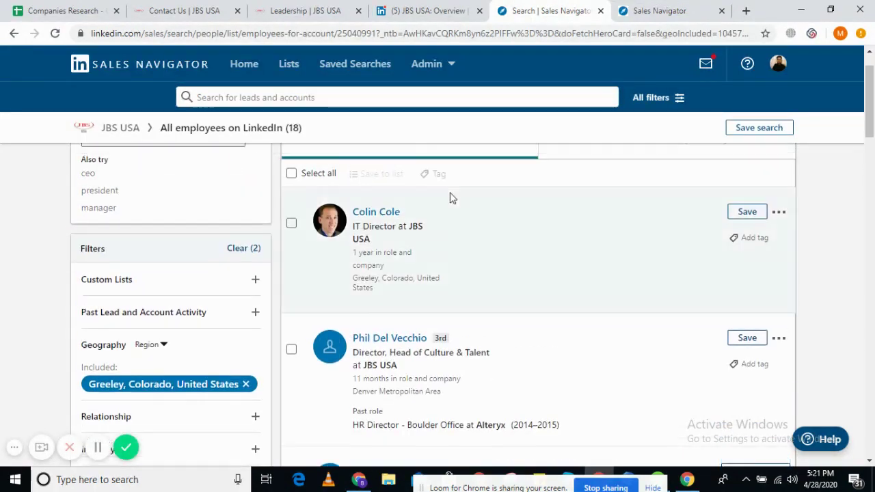
{"action": "scroll", "coordinate": [227, 315], "scroll_direction": "down", "scroll_amount": 2}
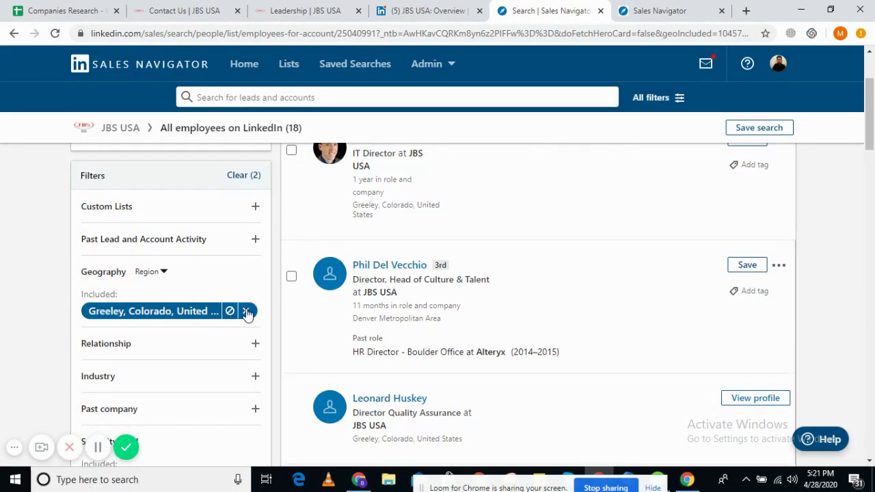
- Swap the Greeley, Colorado filter for Tolleson, Arizona, clear the director keyword, and return to the sheet
{"action": "left_click", "coordinate": [248, 312]}
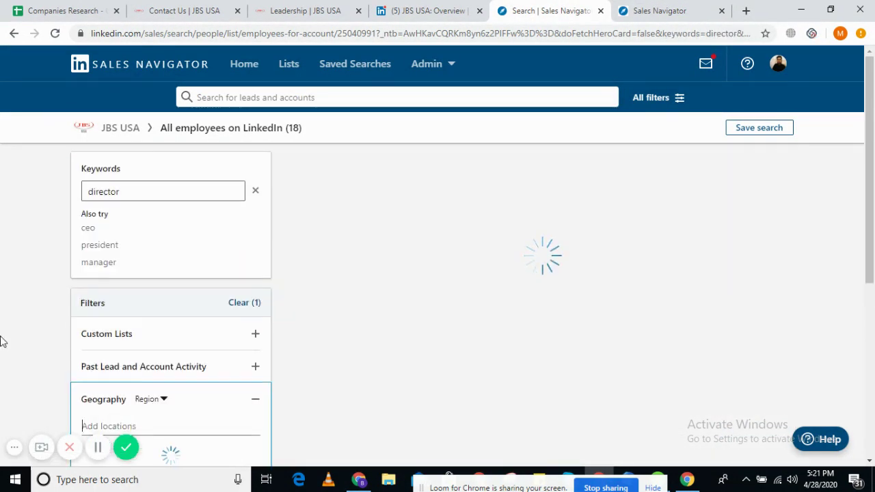
{"action": "scroll", "coordinate": [58, 277], "scroll_direction": "down", "scroll_amount": 3}
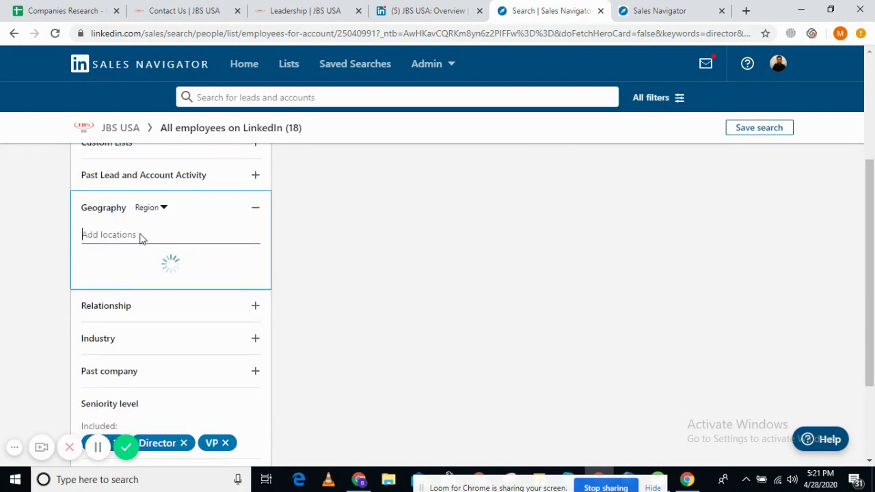
{"action": "type", "text": "Tolleson"}
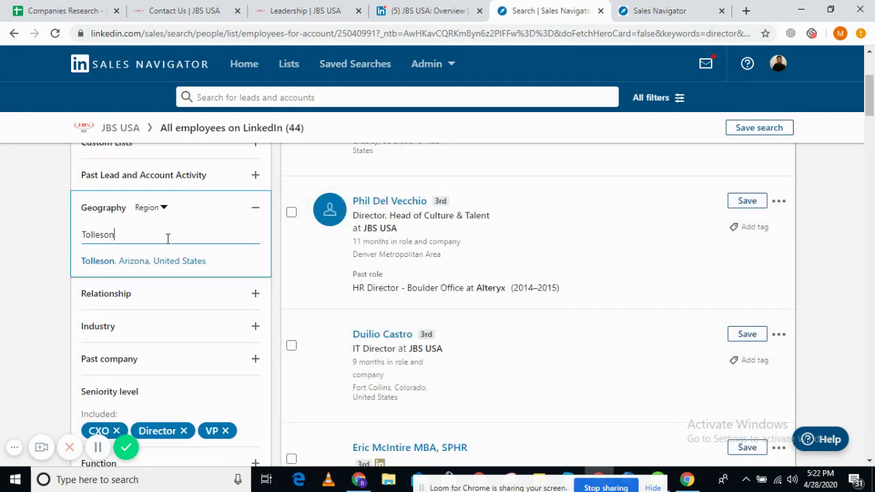
{"action": "left_click", "coordinate": [149, 262]}
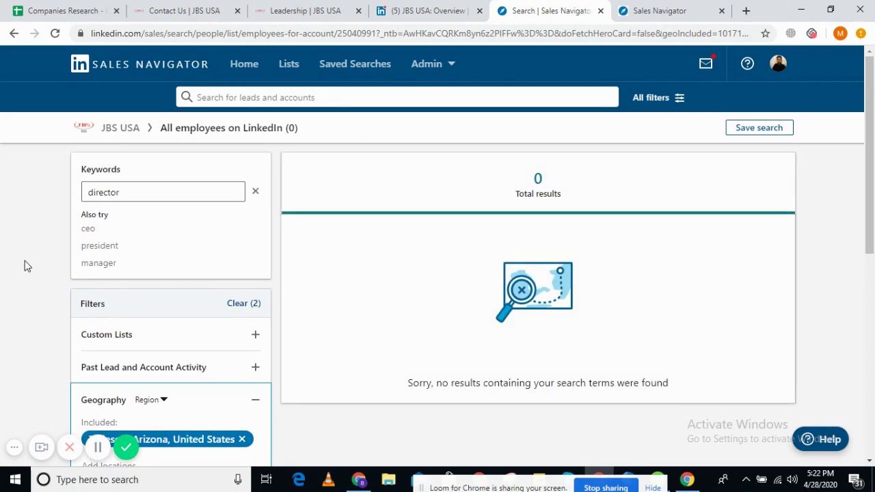
{"action": "left_click", "coordinate": [254, 195]}
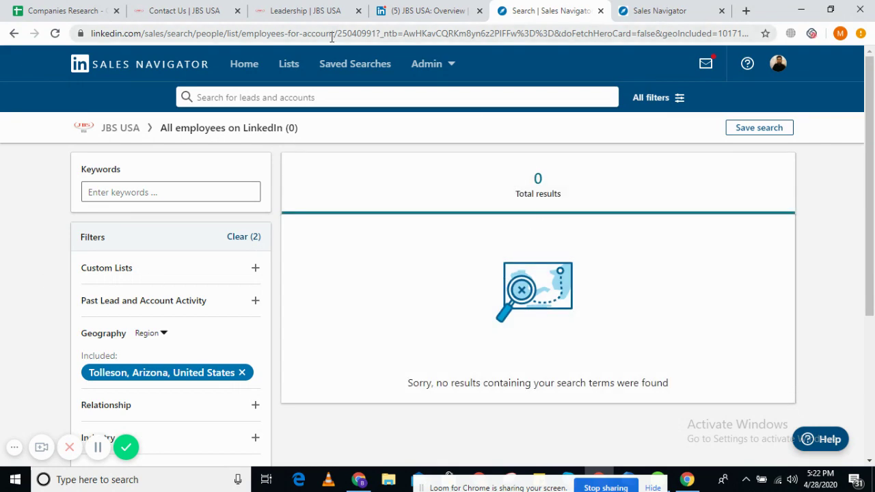
{"action": "left_click", "coordinate": [75, 9]}
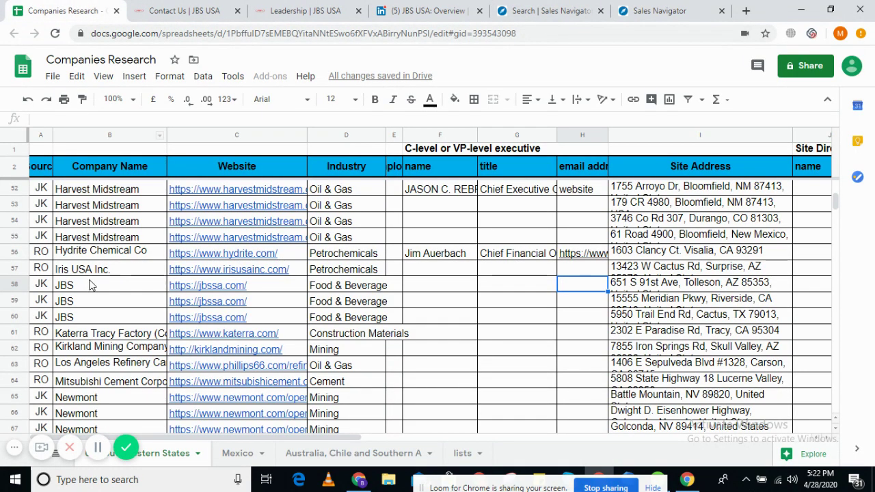
{"action": "left_click_drag", "start_coordinate": [91, 285], "coordinate": [524, 320]}
{"action": "left_click", "coordinate": [581, 322]}
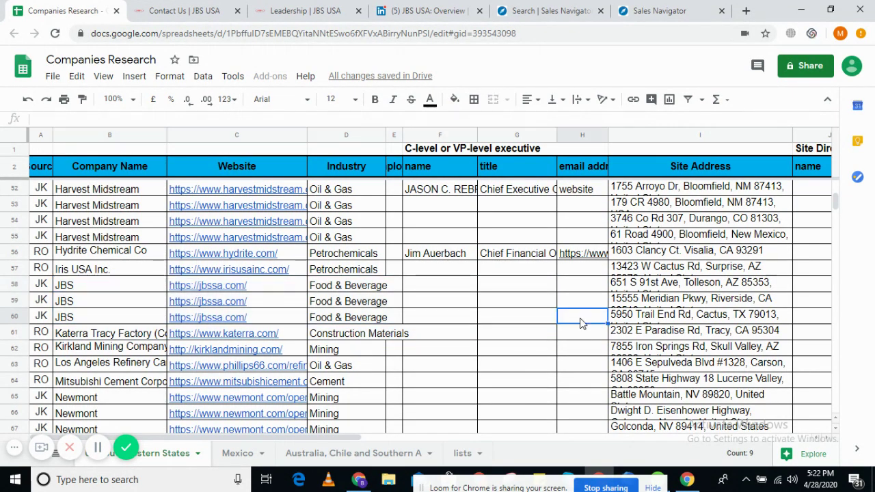
{"action": "left_click_drag", "start_coordinate": [349, 286], "coordinate": [566, 326]}
{"action": "left_click", "coordinate": [462, 324]}
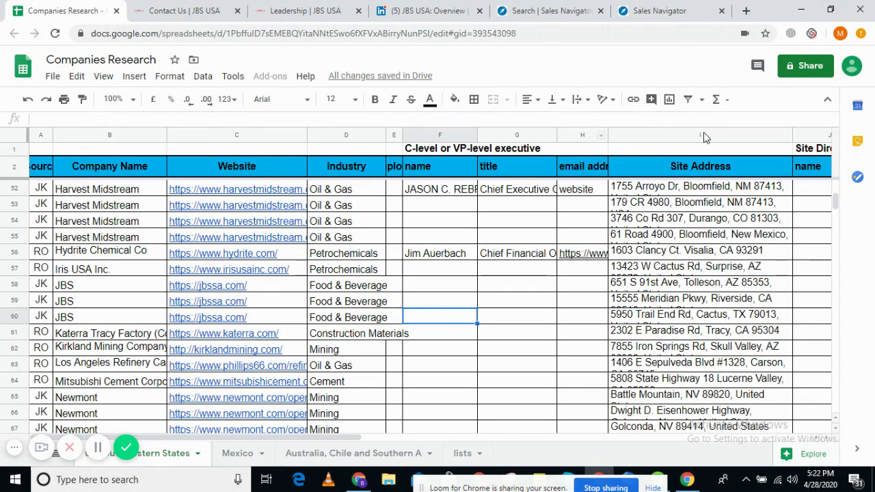
{"action": "left_click", "coordinate": [696, 289]}
{"action": "double_click", "coordinate": [688, 284]}
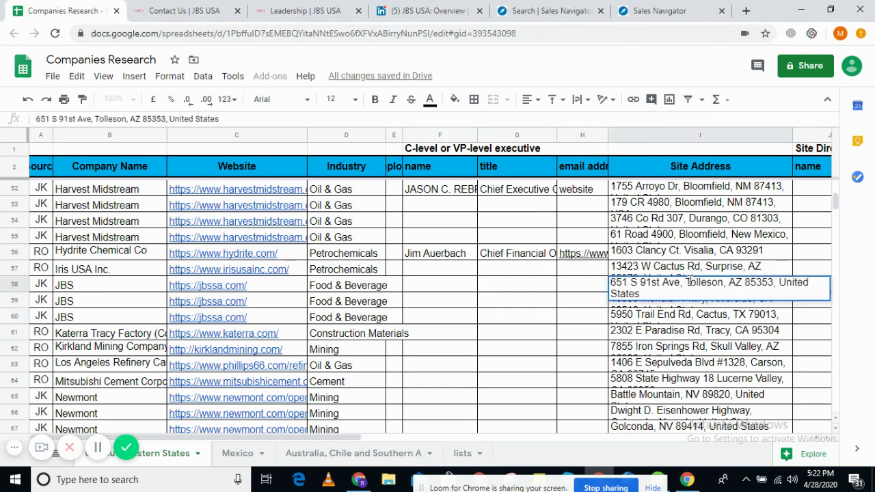
{"action": "left_click_drag", "start_coordinate": [686, 283], "coordinate": [723, 283]}
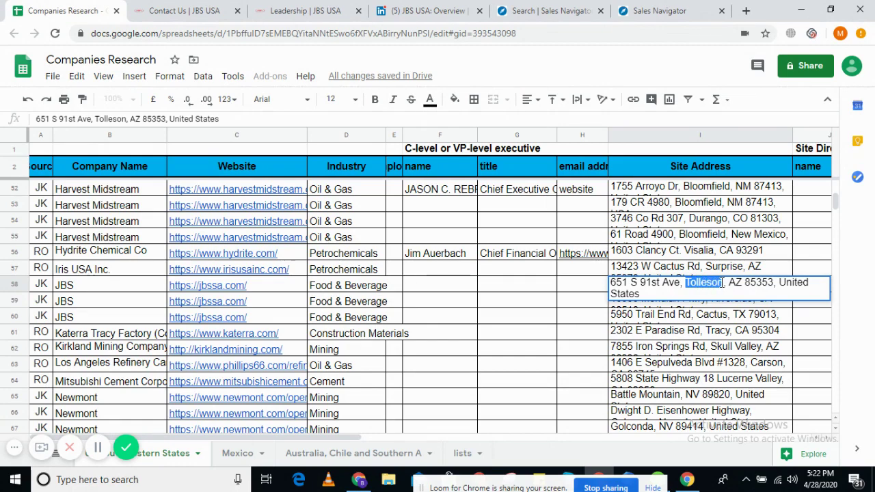
{"action": "left_click", "coordinate": [600, 291]}
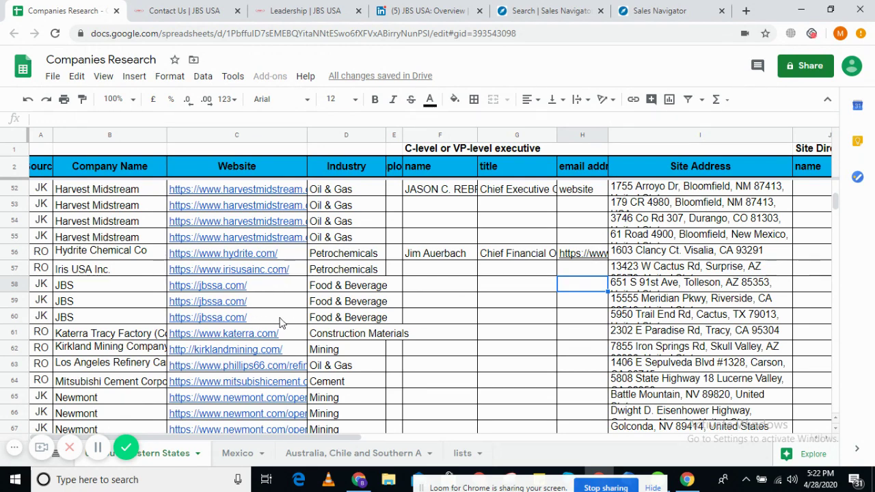
{"action": "left_click", "coordinate": [287, 288]}
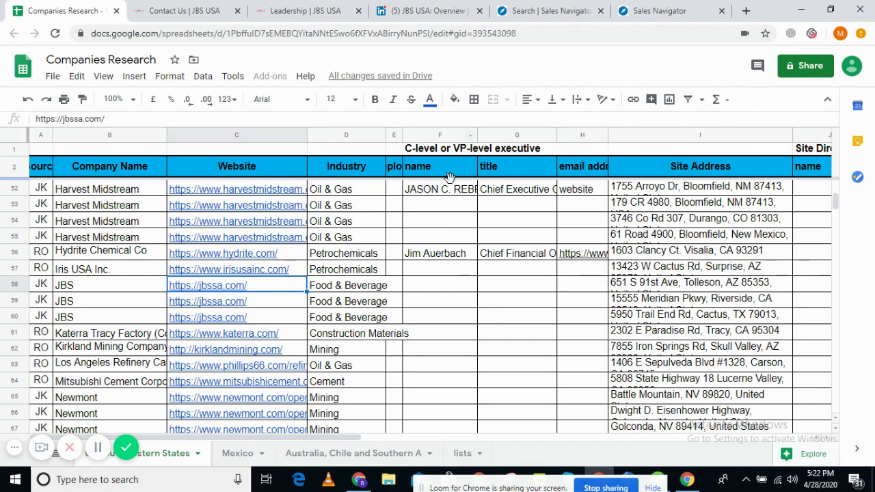
{"action": "left_click", "coordinate": [366, 288]}
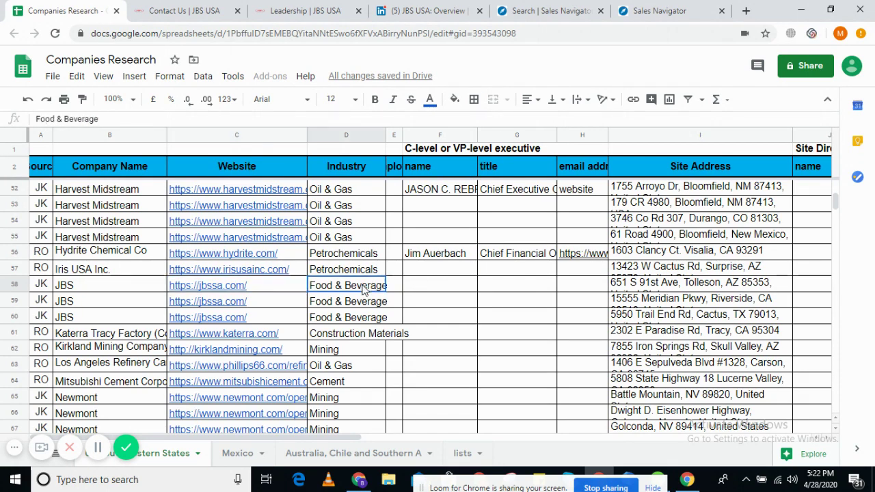
{"action": "left_click", "coordinate": [592, 291]}
{"action": "left_click", "coordinate": [636, 291]}
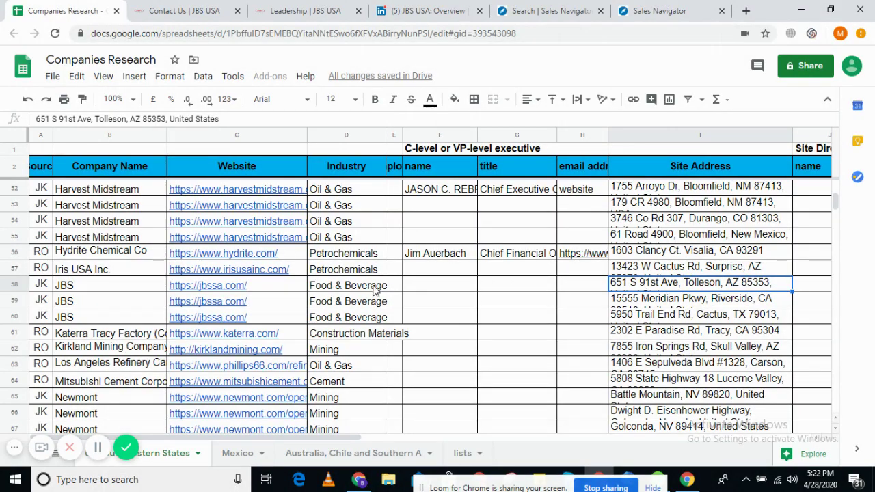
{"action": "left_click", "coordinate": [702, 299]}
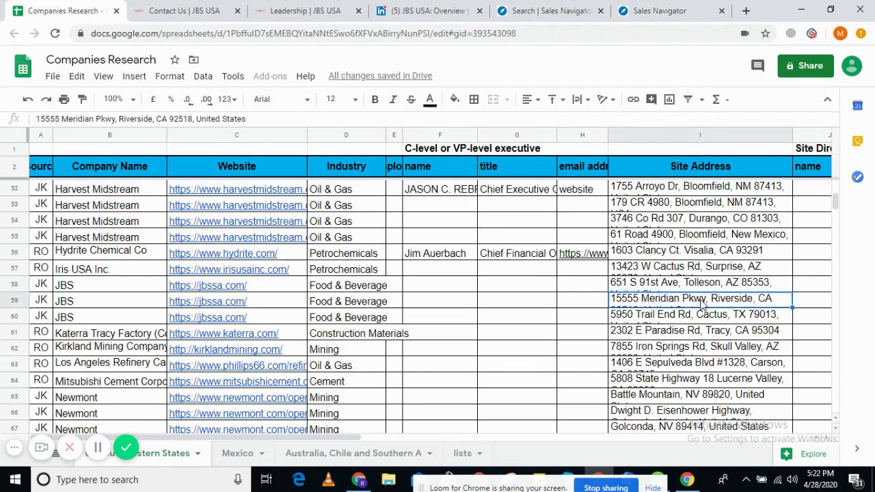
{"action": "left_click", "coordinate": [687, 320]}
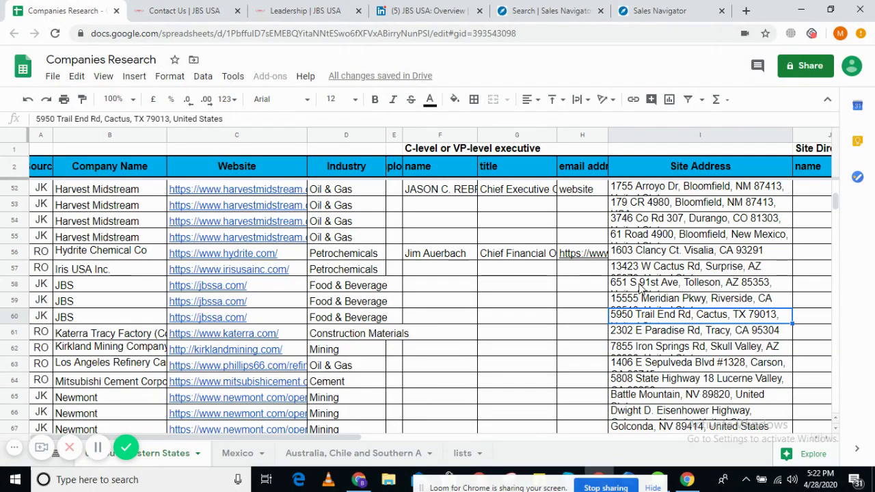
{"action": "left_click_drag", "start_coordinate": [641, 287], "coordinate": [635, 322]}
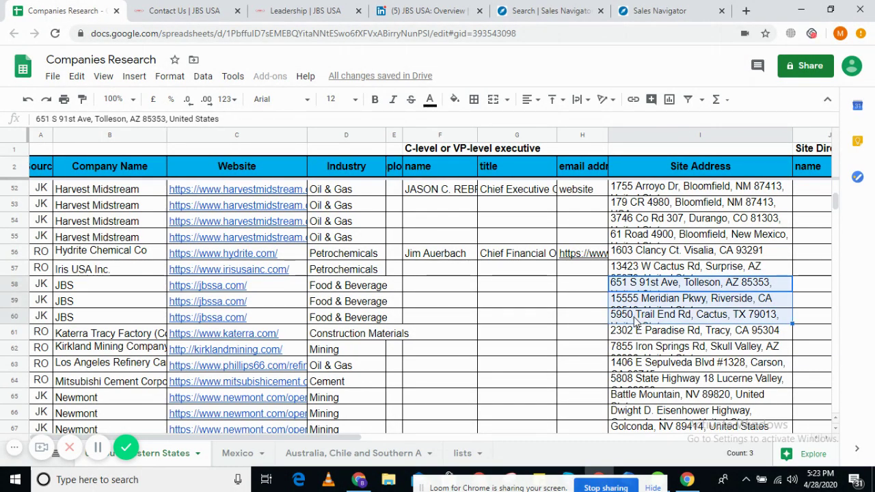
{"action": "left_click", "coordinate": [527, 331]}
{"action": "scroll", "coordinate": [527, 323], "scroll_direction": "up", "scroll_amount": 2}
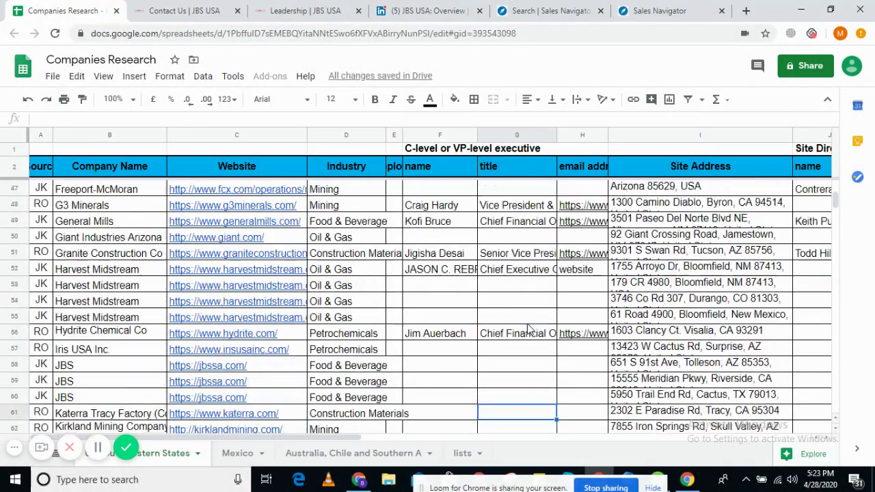